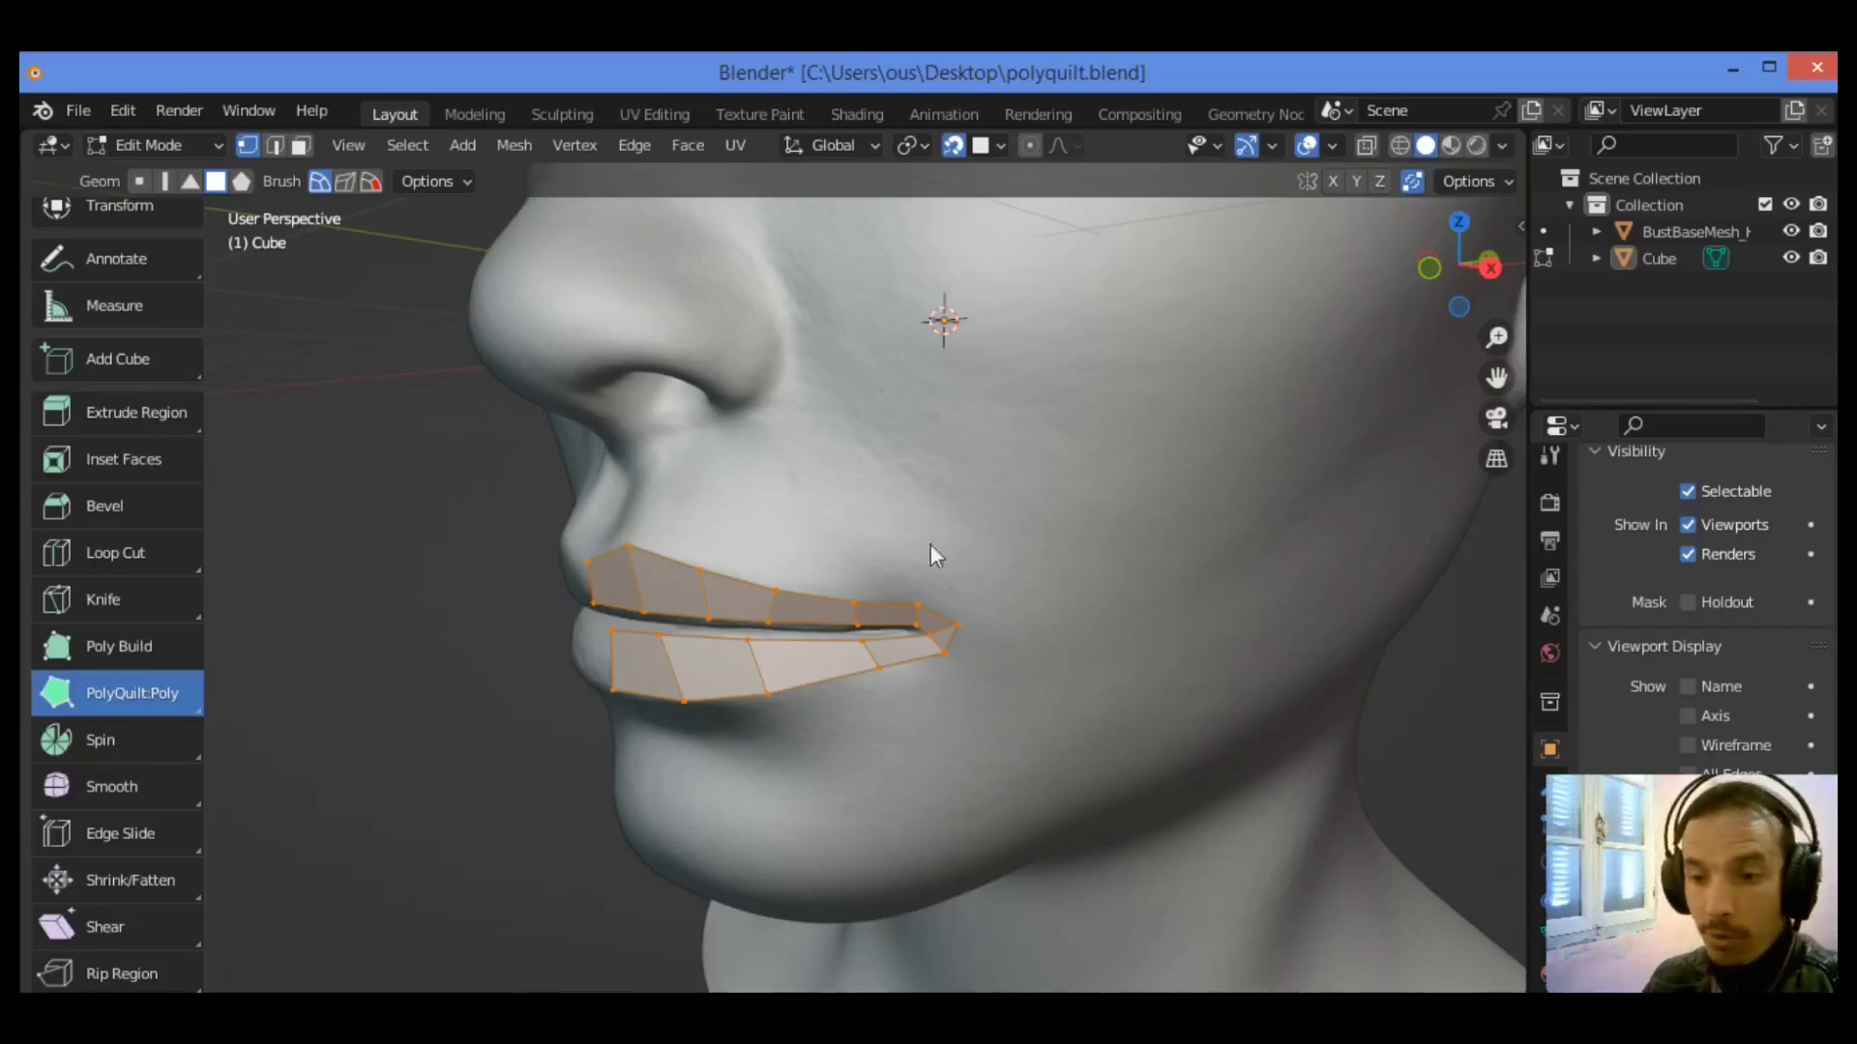
- Frame the nose and lips, then switch PolyQuilt to its LoopCut mode
mouse_move(1482, 292)
mouse_down()
mouse_move(1377, 305)
mouse_move(1500, 305)
mouse_move(1476, 288)
mouse_up()
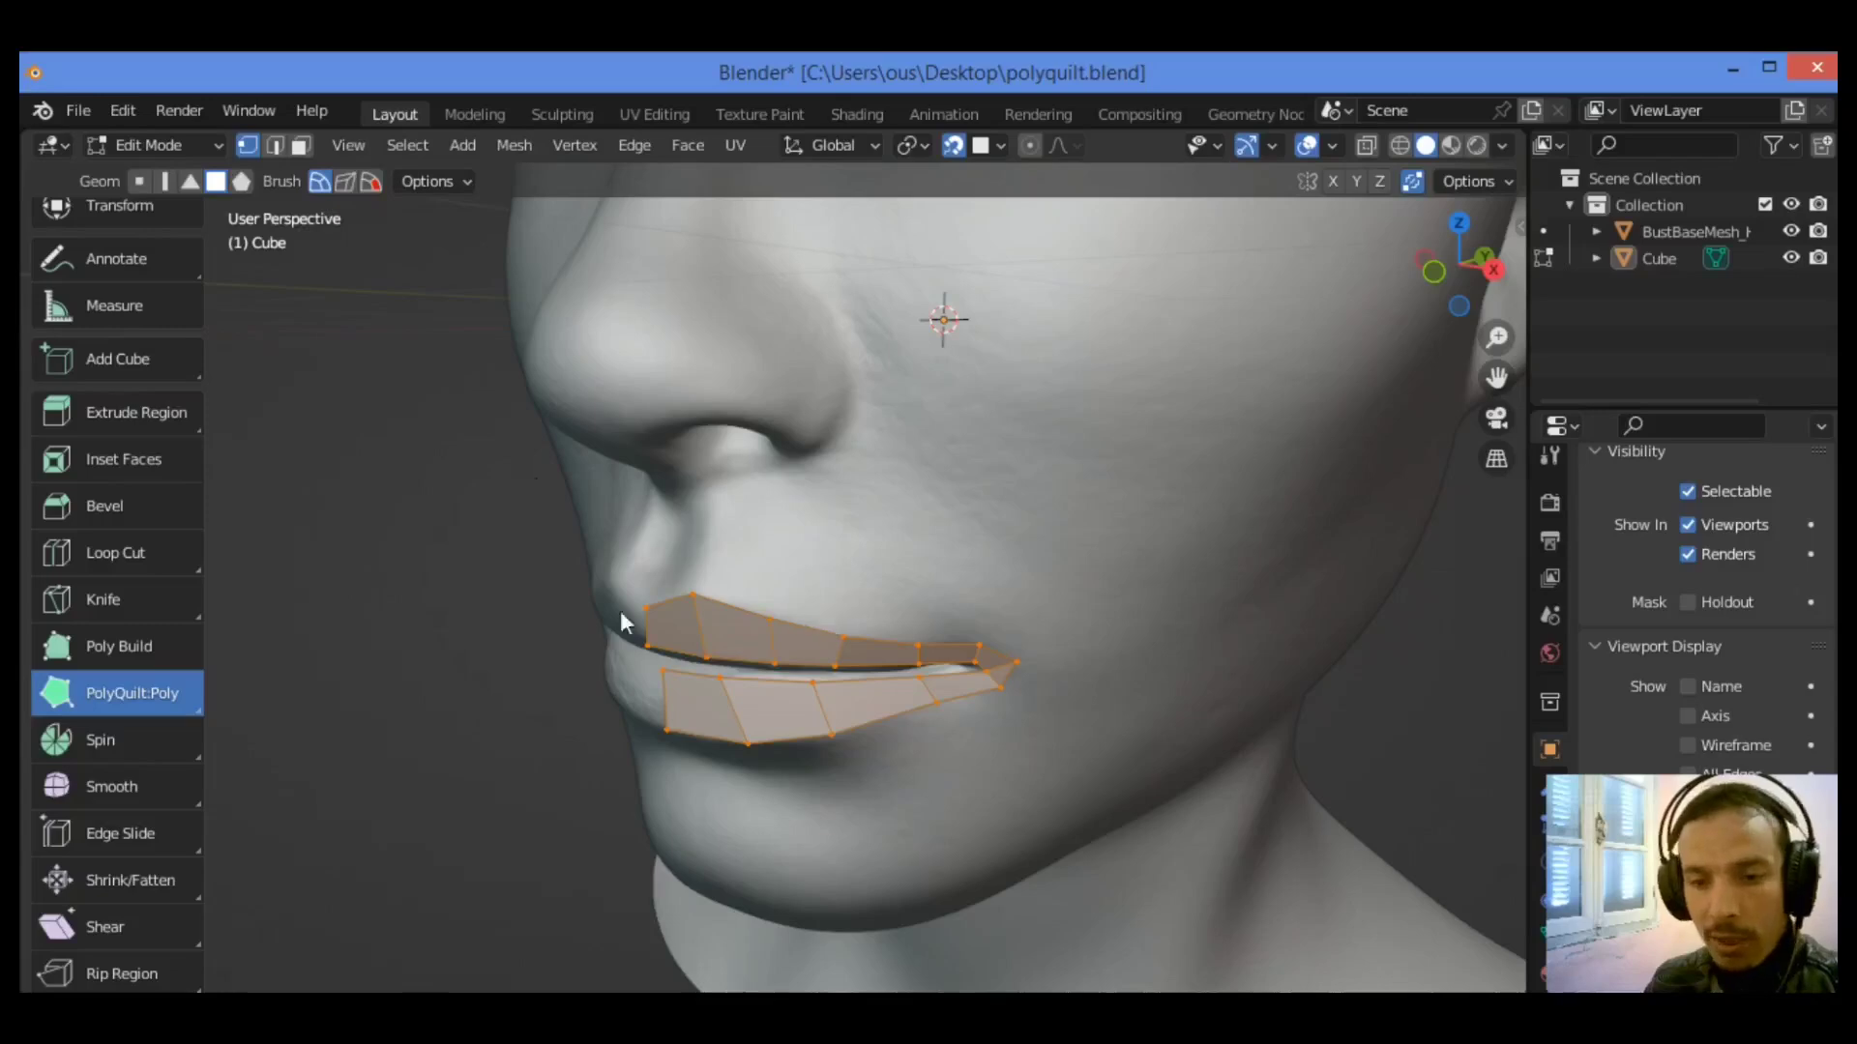
drag(1497, 290, 1518, 306)
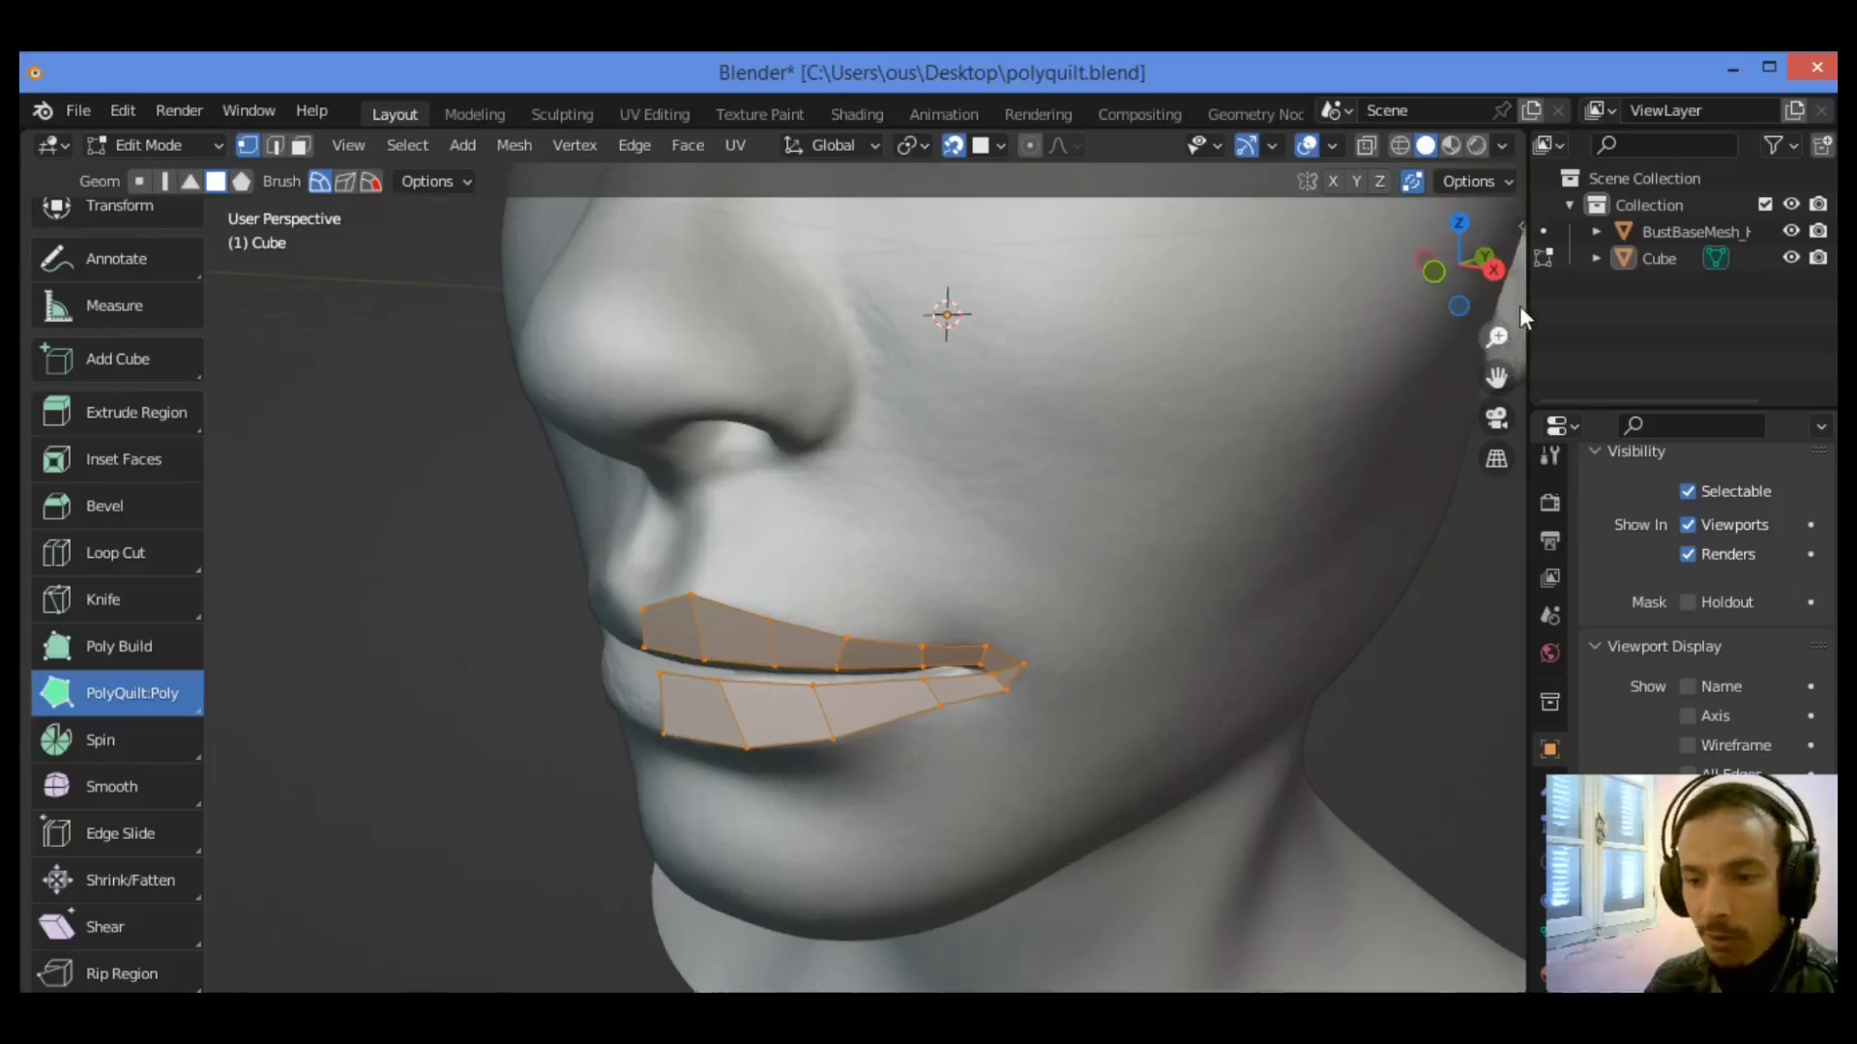
scroll(934, 669, up, 4)
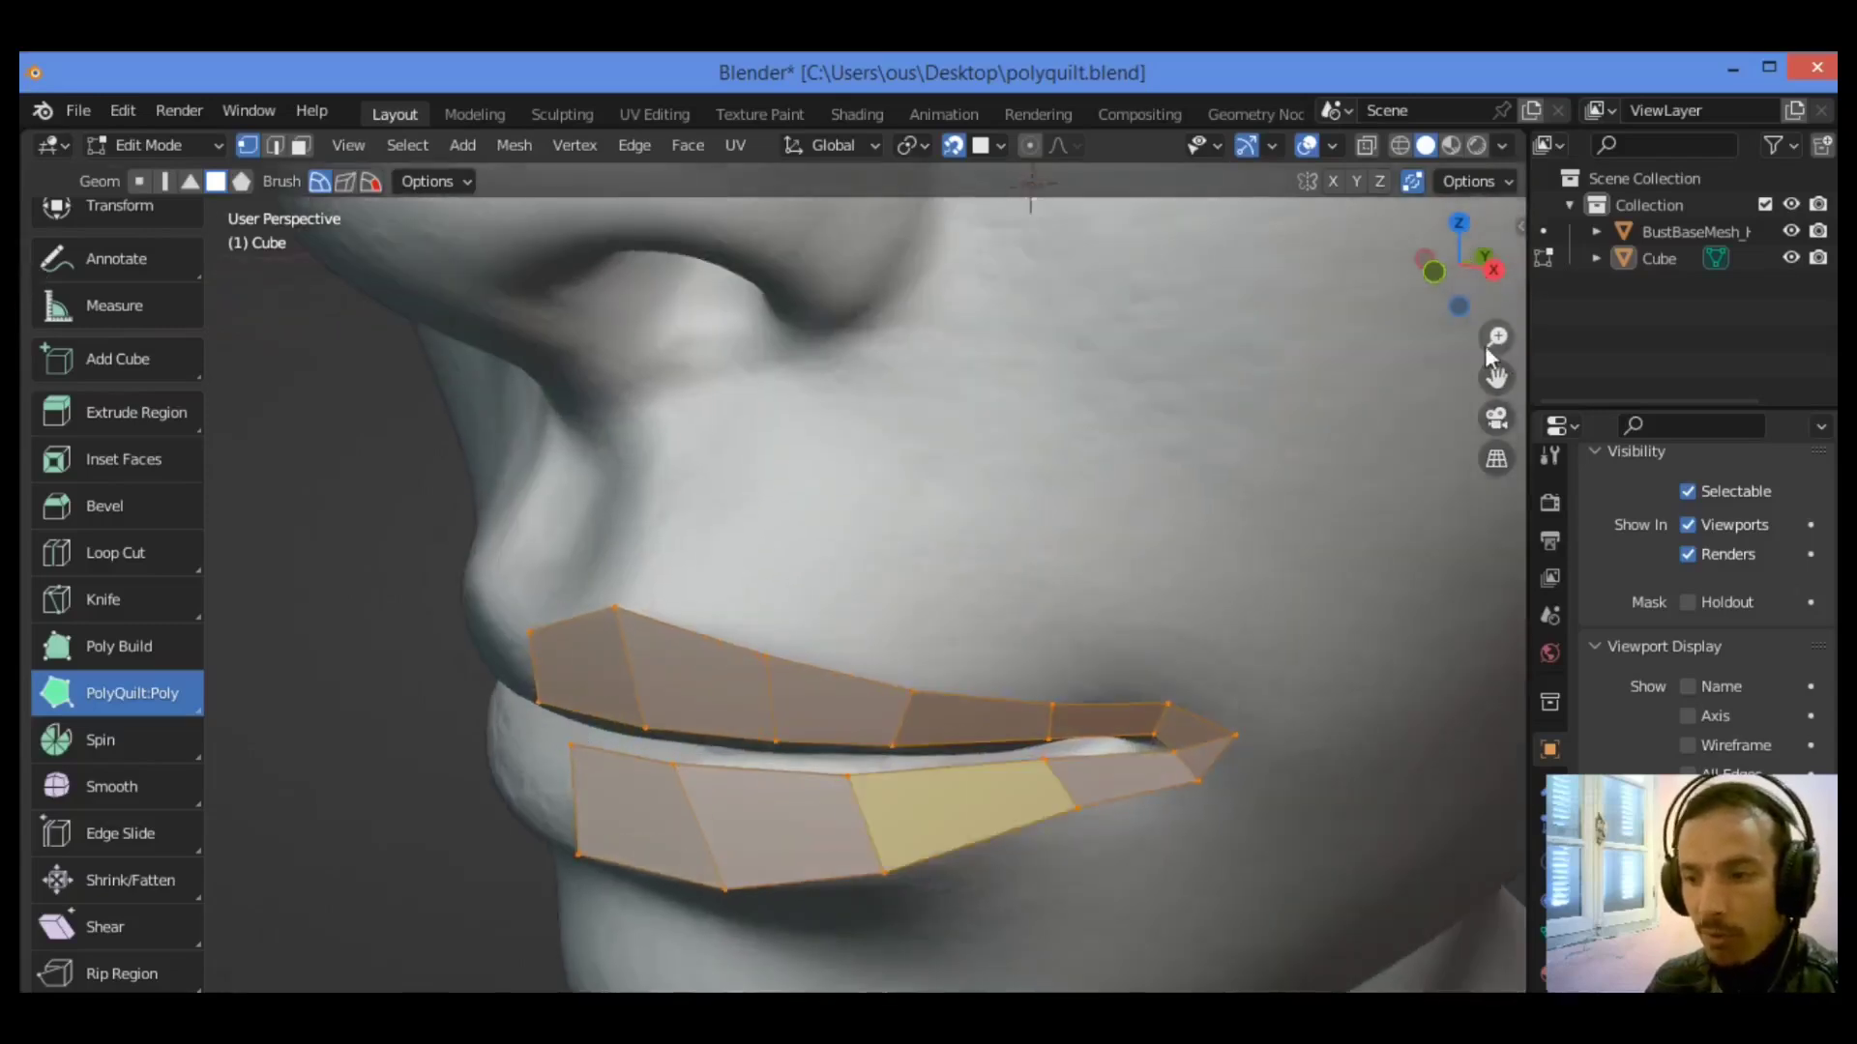
drag(1497, 338, 503, 780)
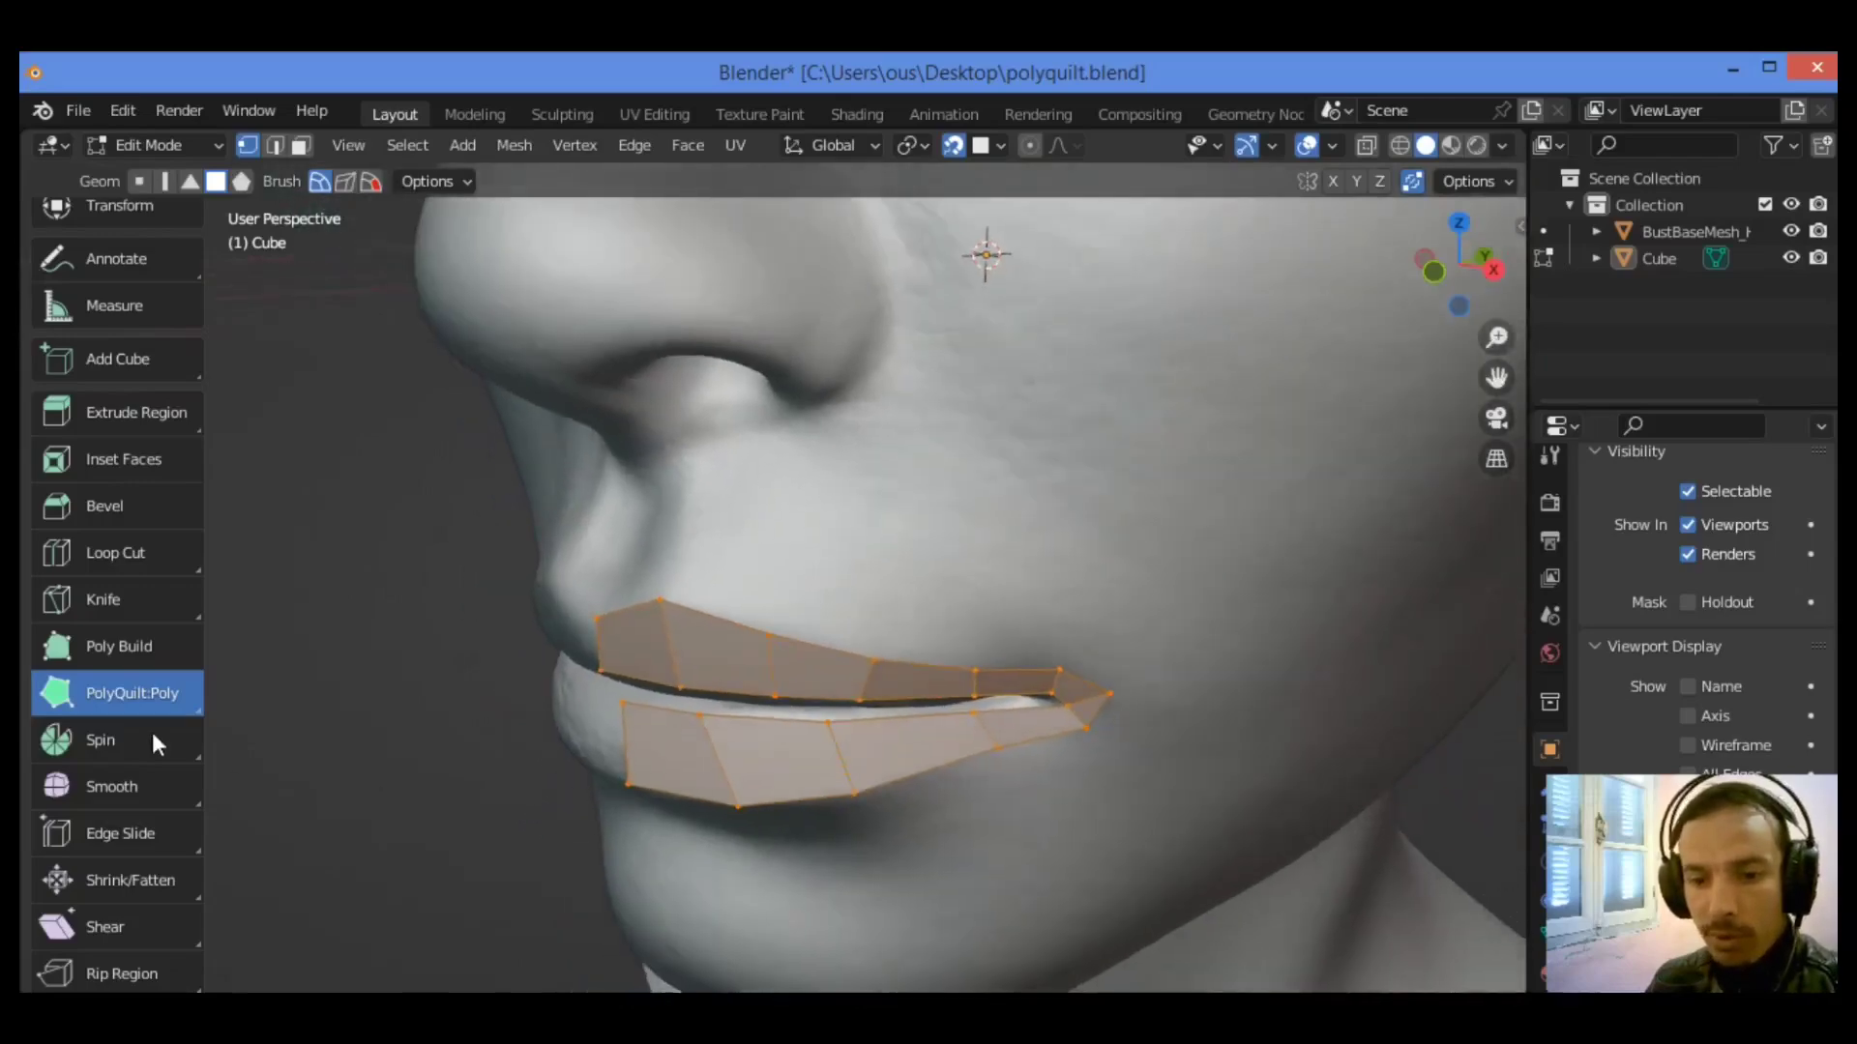
click(126, 693)
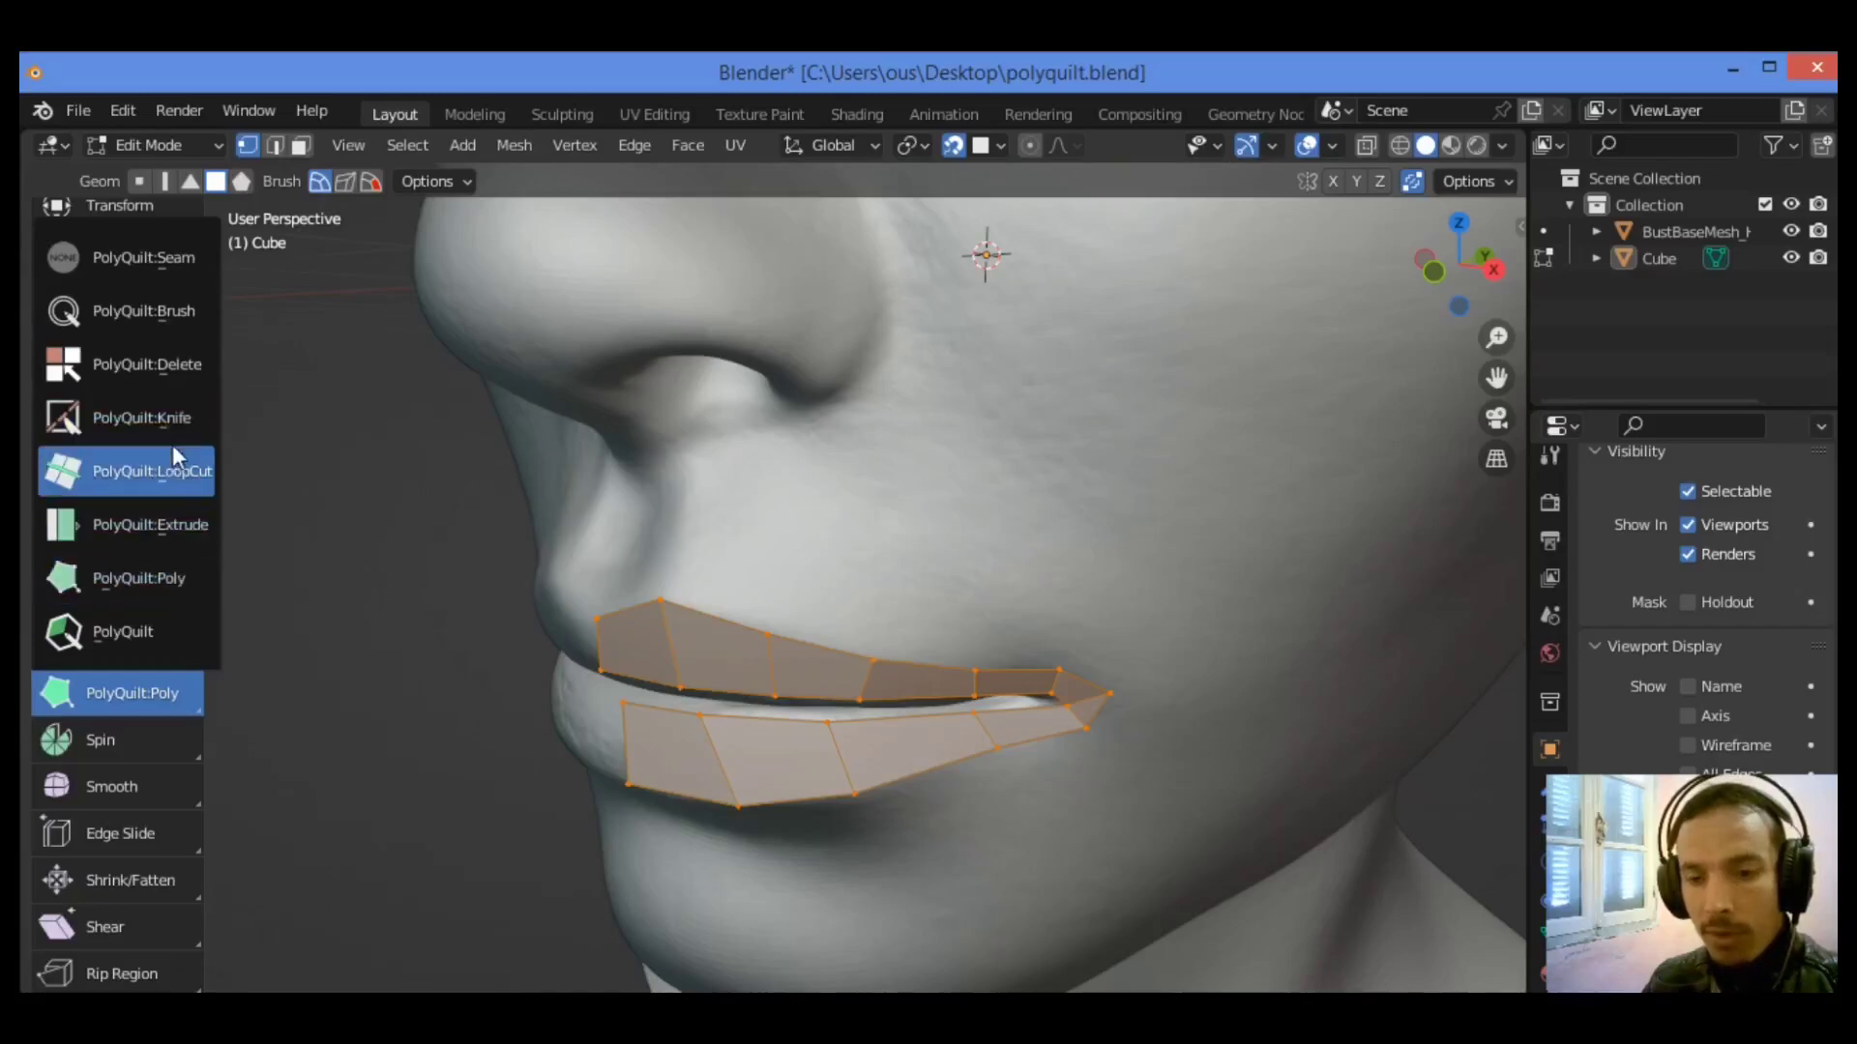
click(164, 473)
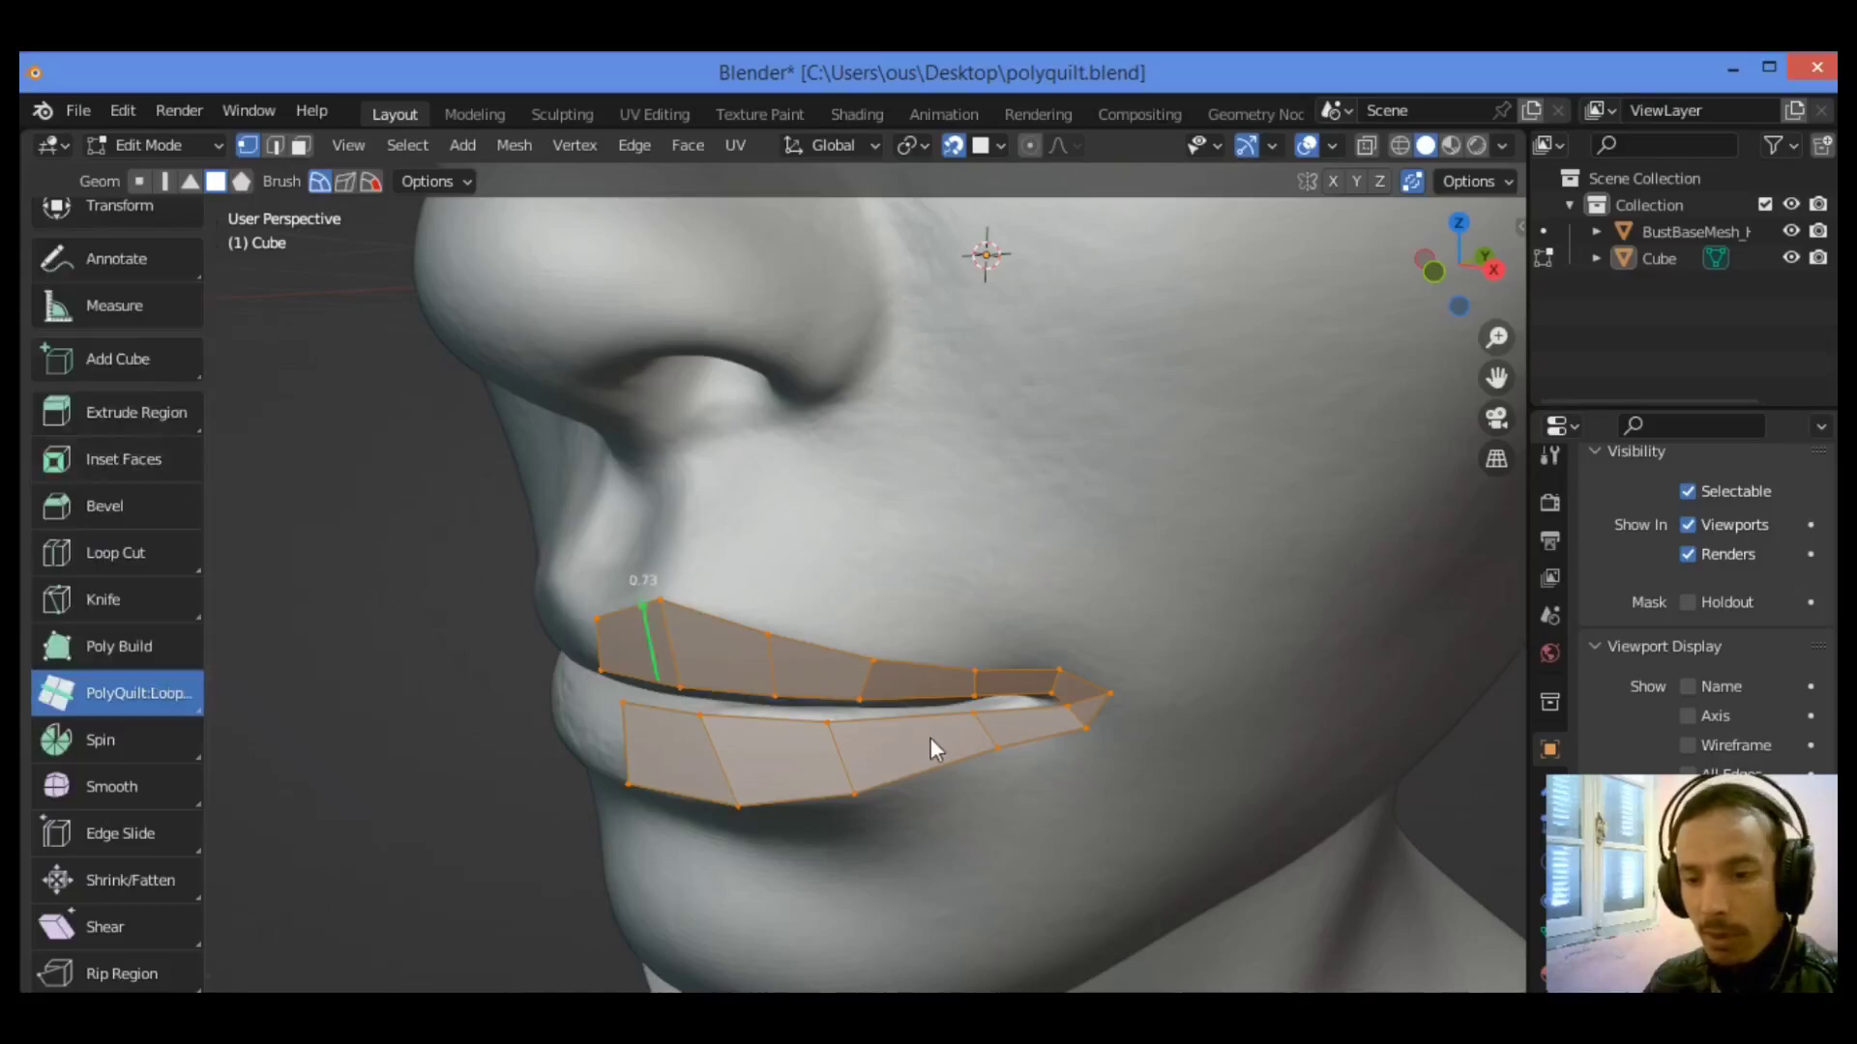
- Try a loop cut on the upper lip, select the whole mesh, and cancel the pending cut
click(857, 677)
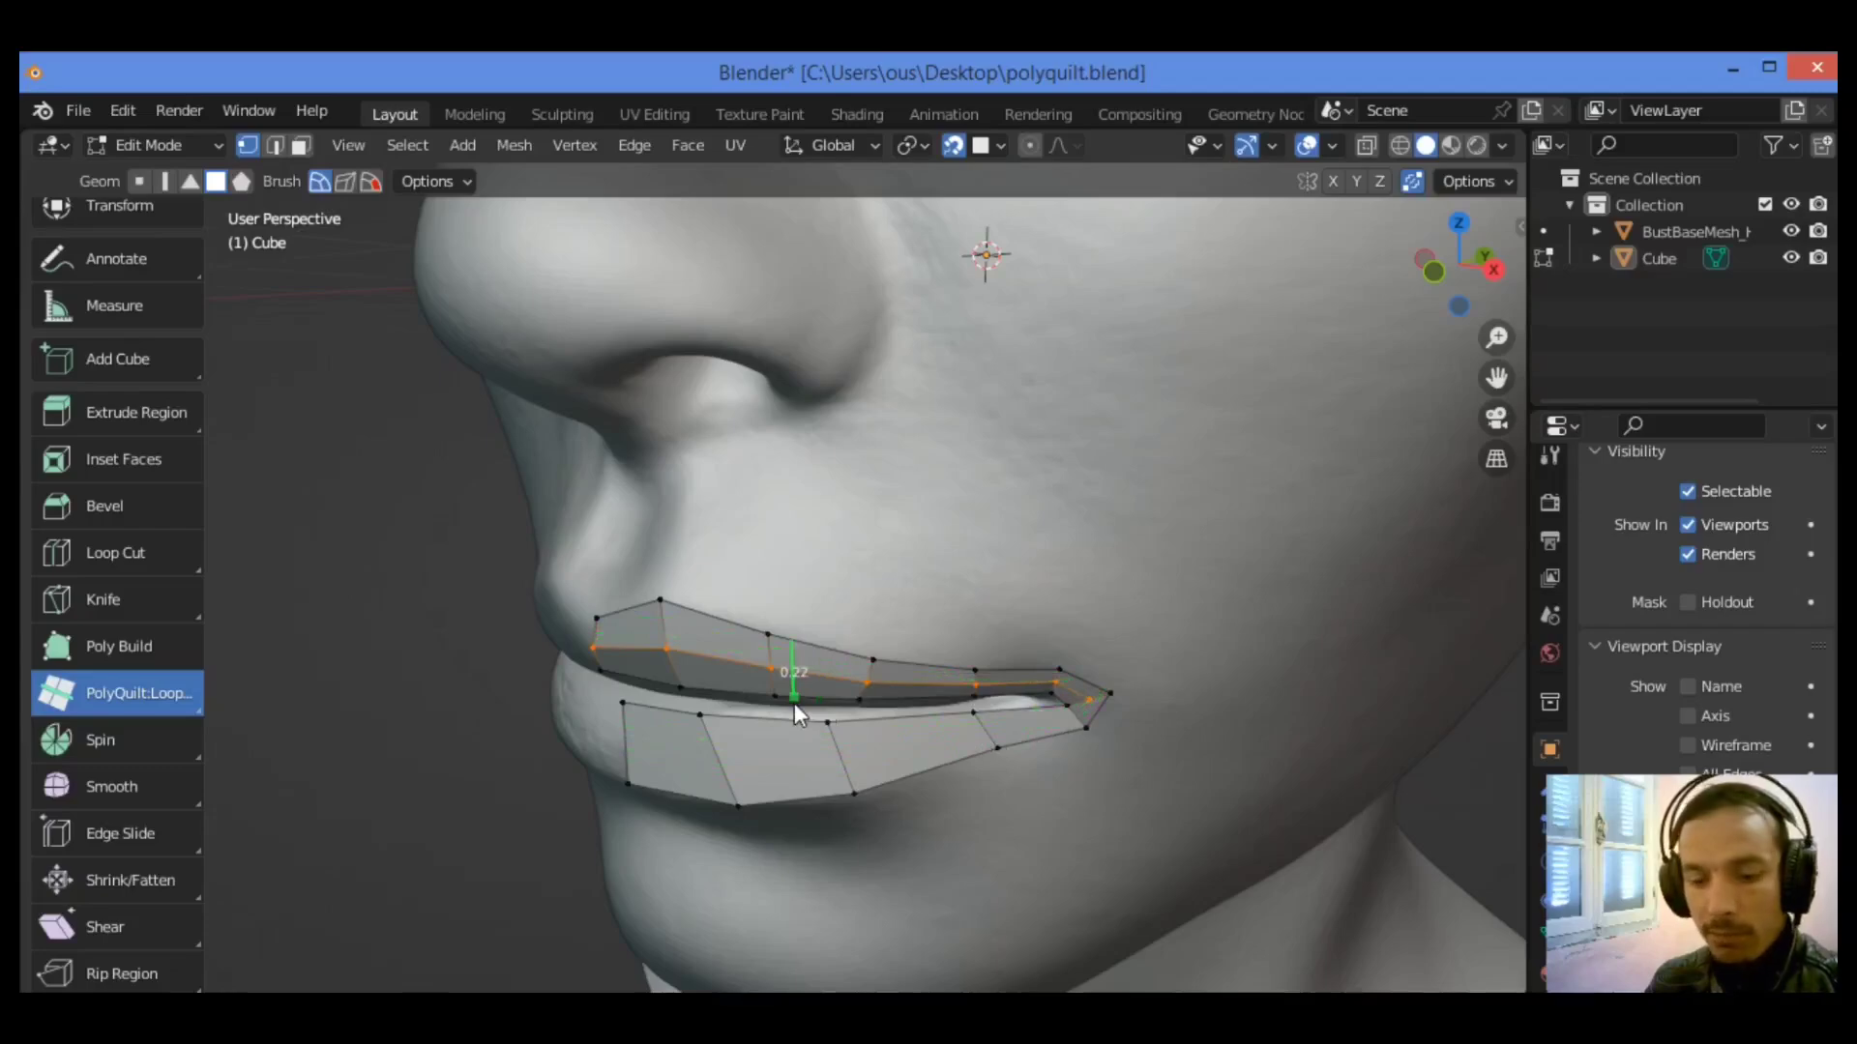
key(a)
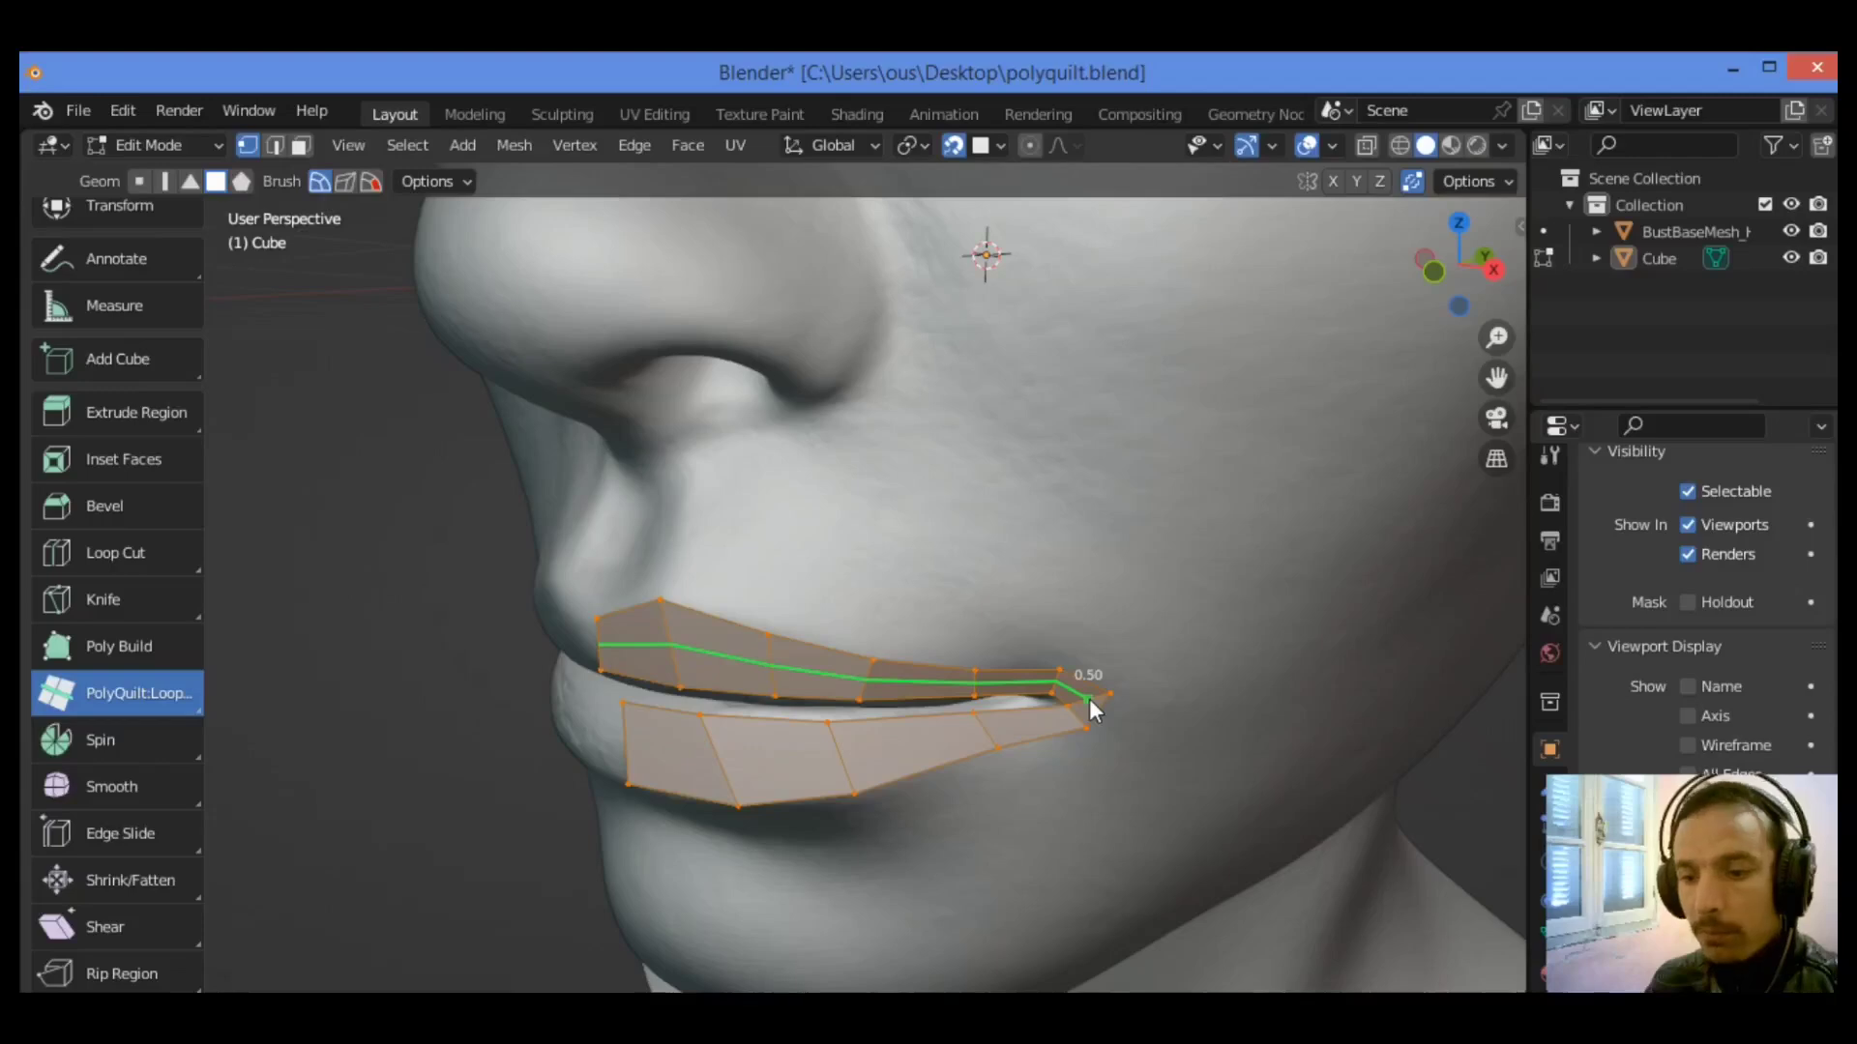
right_click(1089, 698)
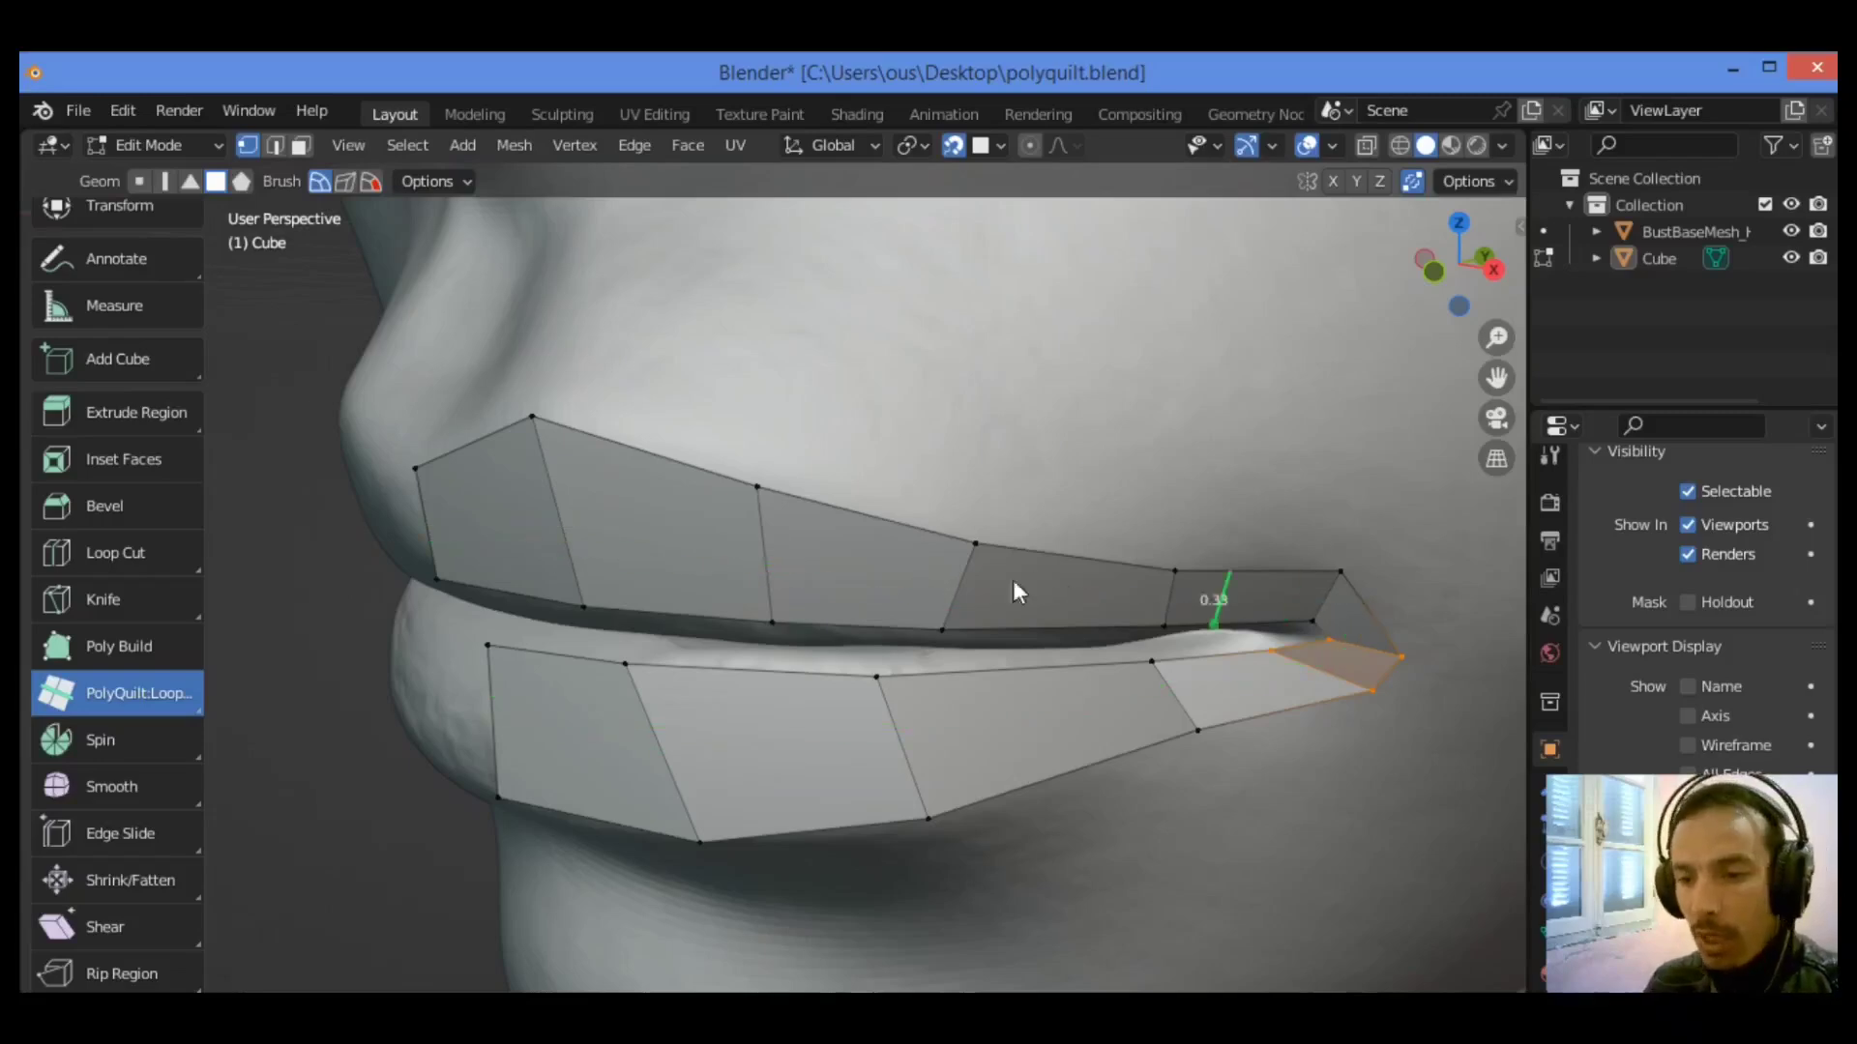
- Cut a lengthwise edge loop through both lip strips, then orbit to a near-frontal mouth view
click(120, 698)
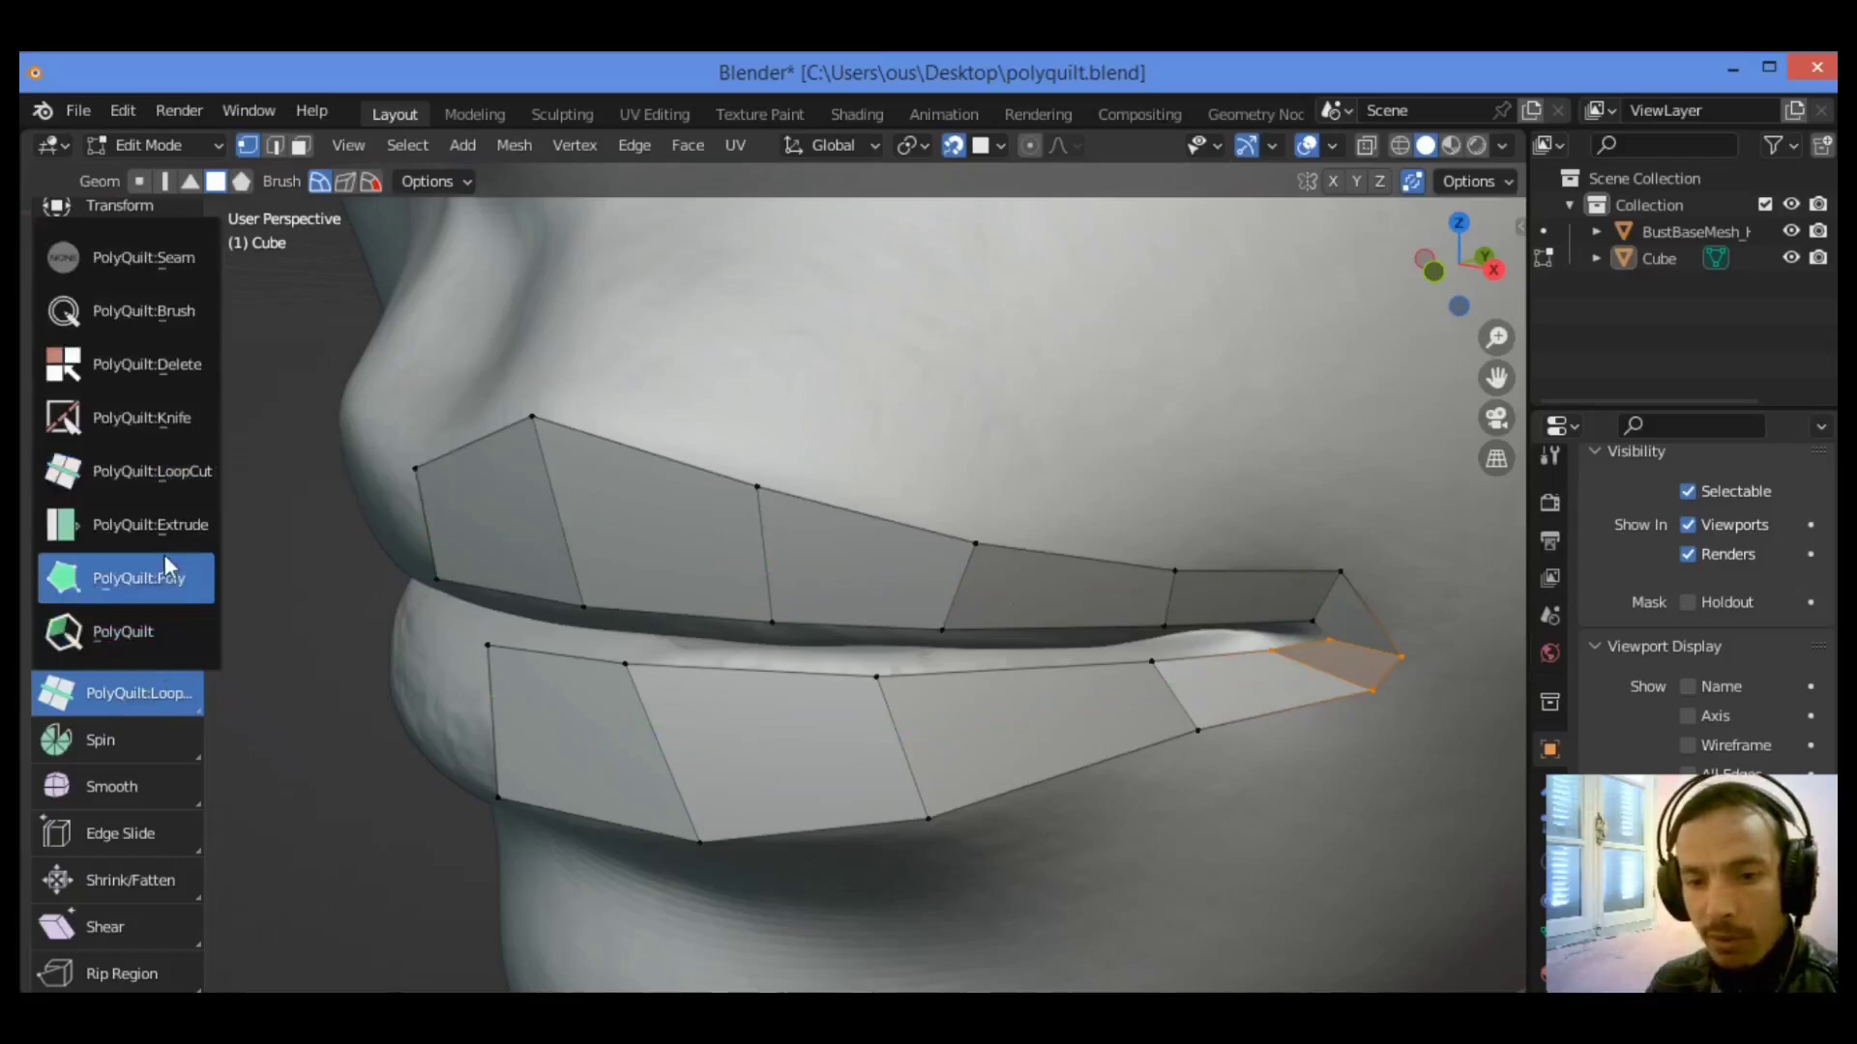
click(147, 479)
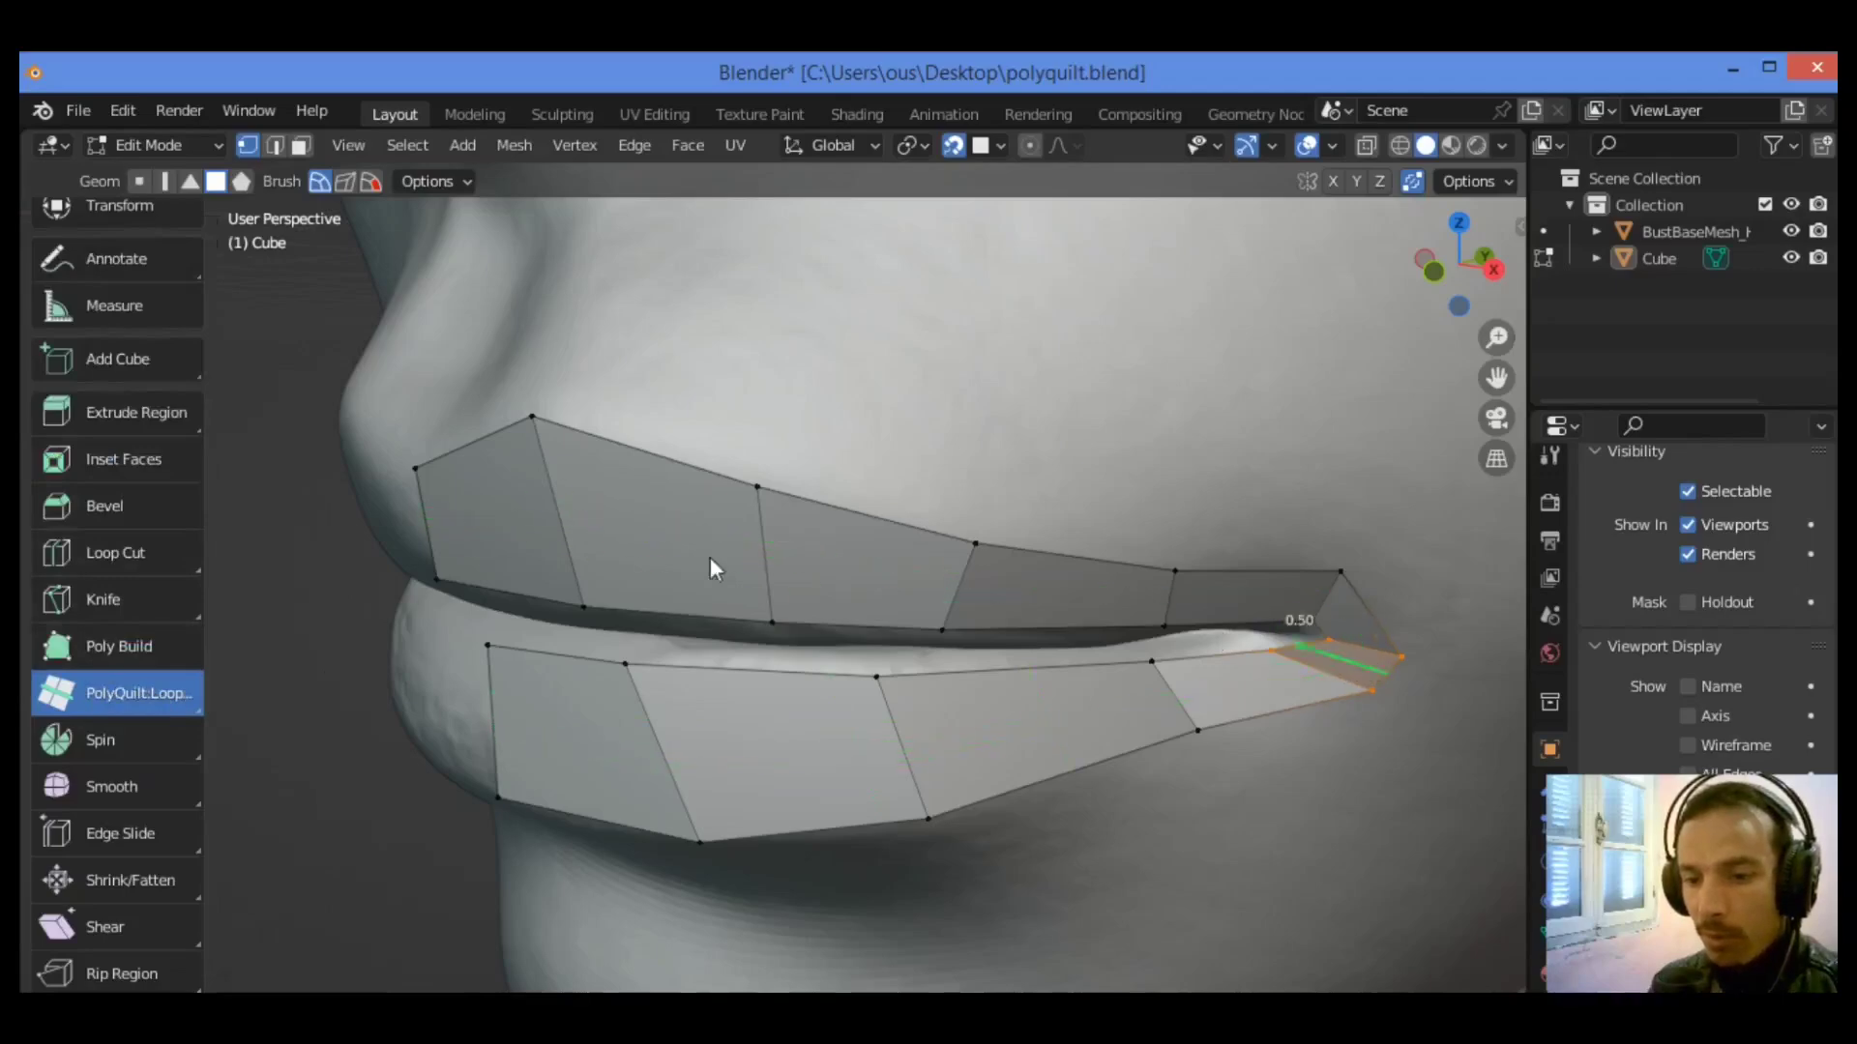
click(568, 522)
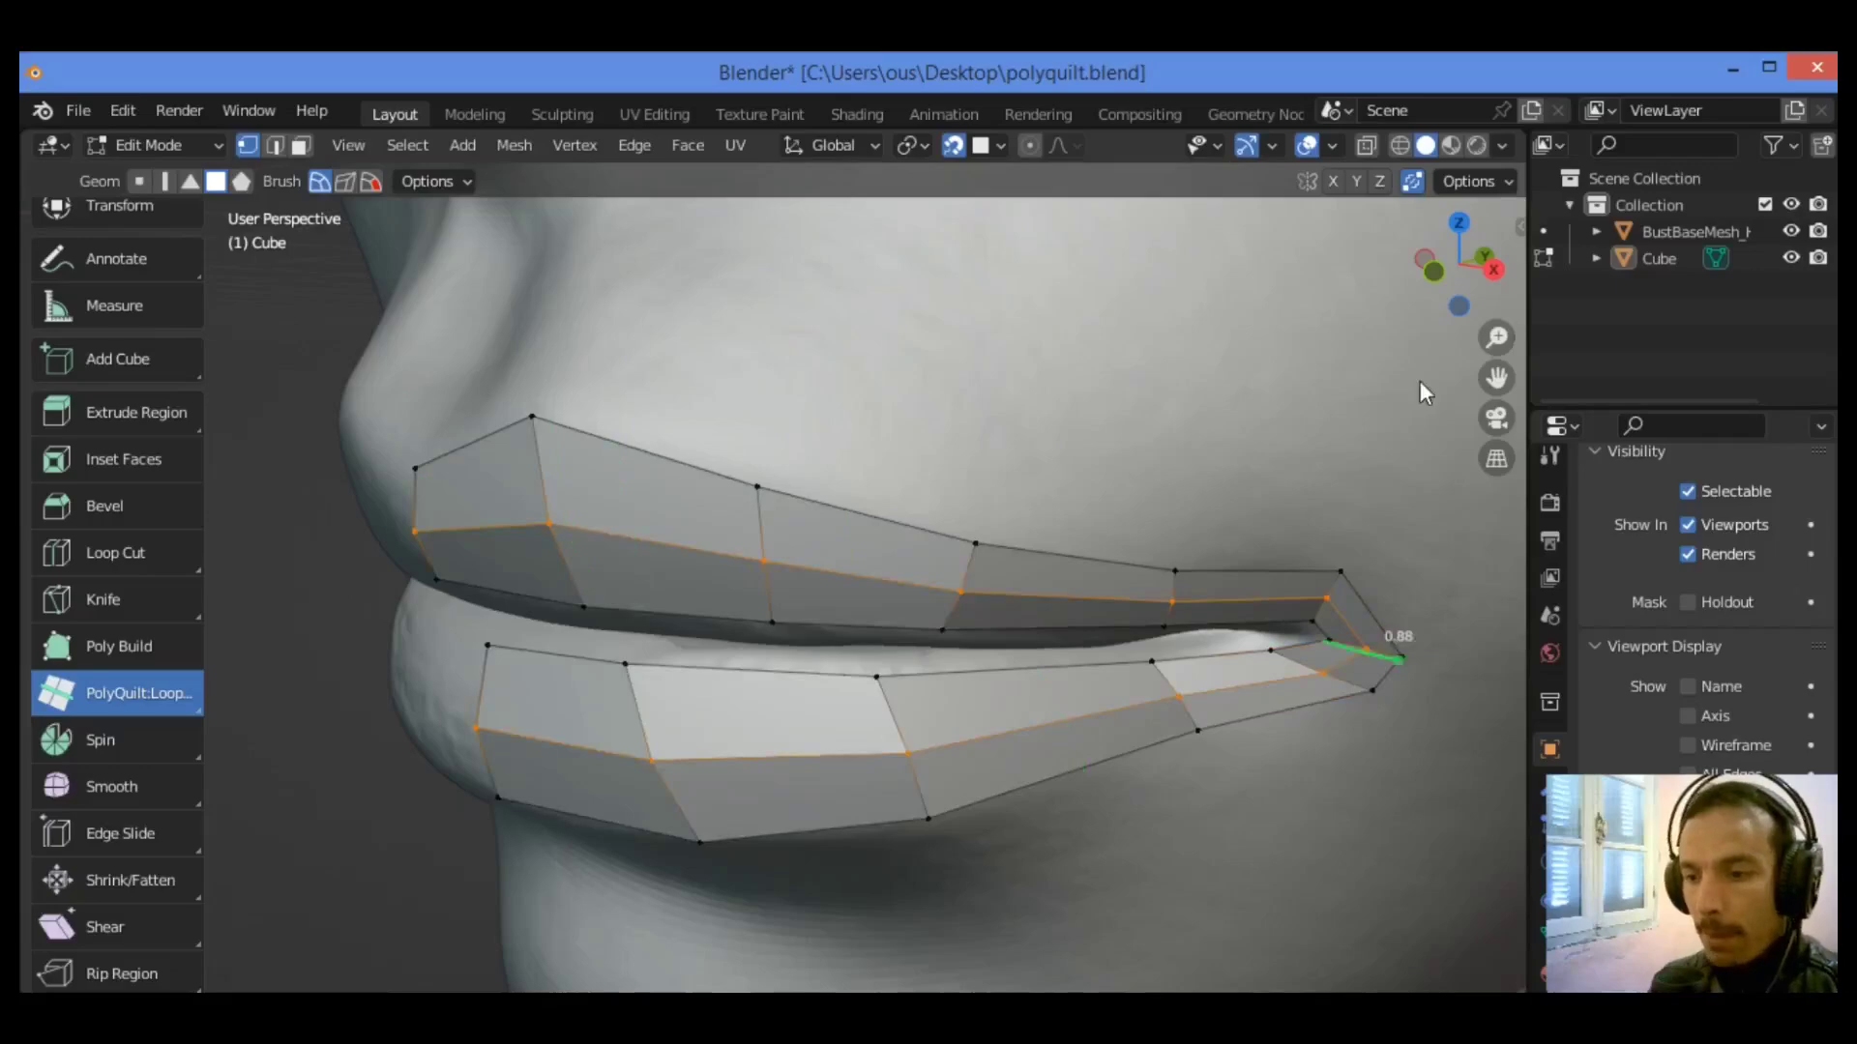
drag(1462, 305, 1118, 523)
scroll(1113, 512, down, 4)
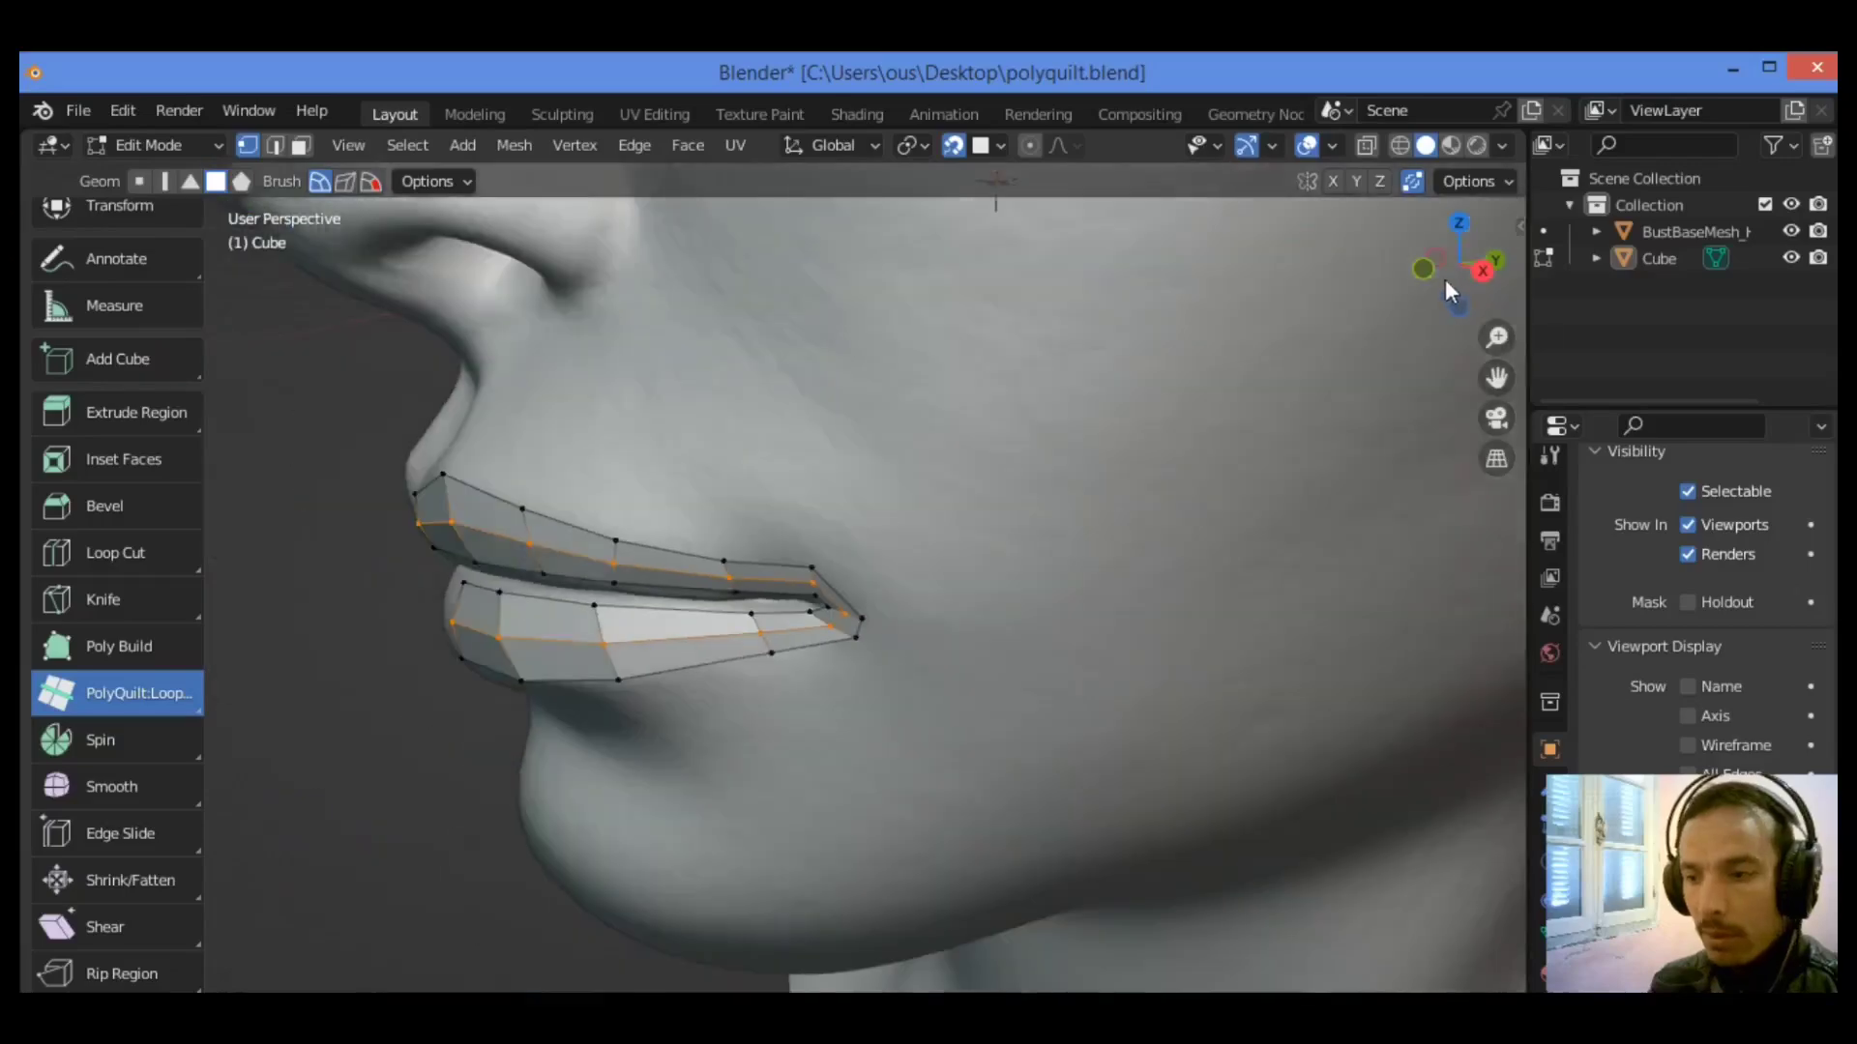
drag(1445, 278, 617, 410)
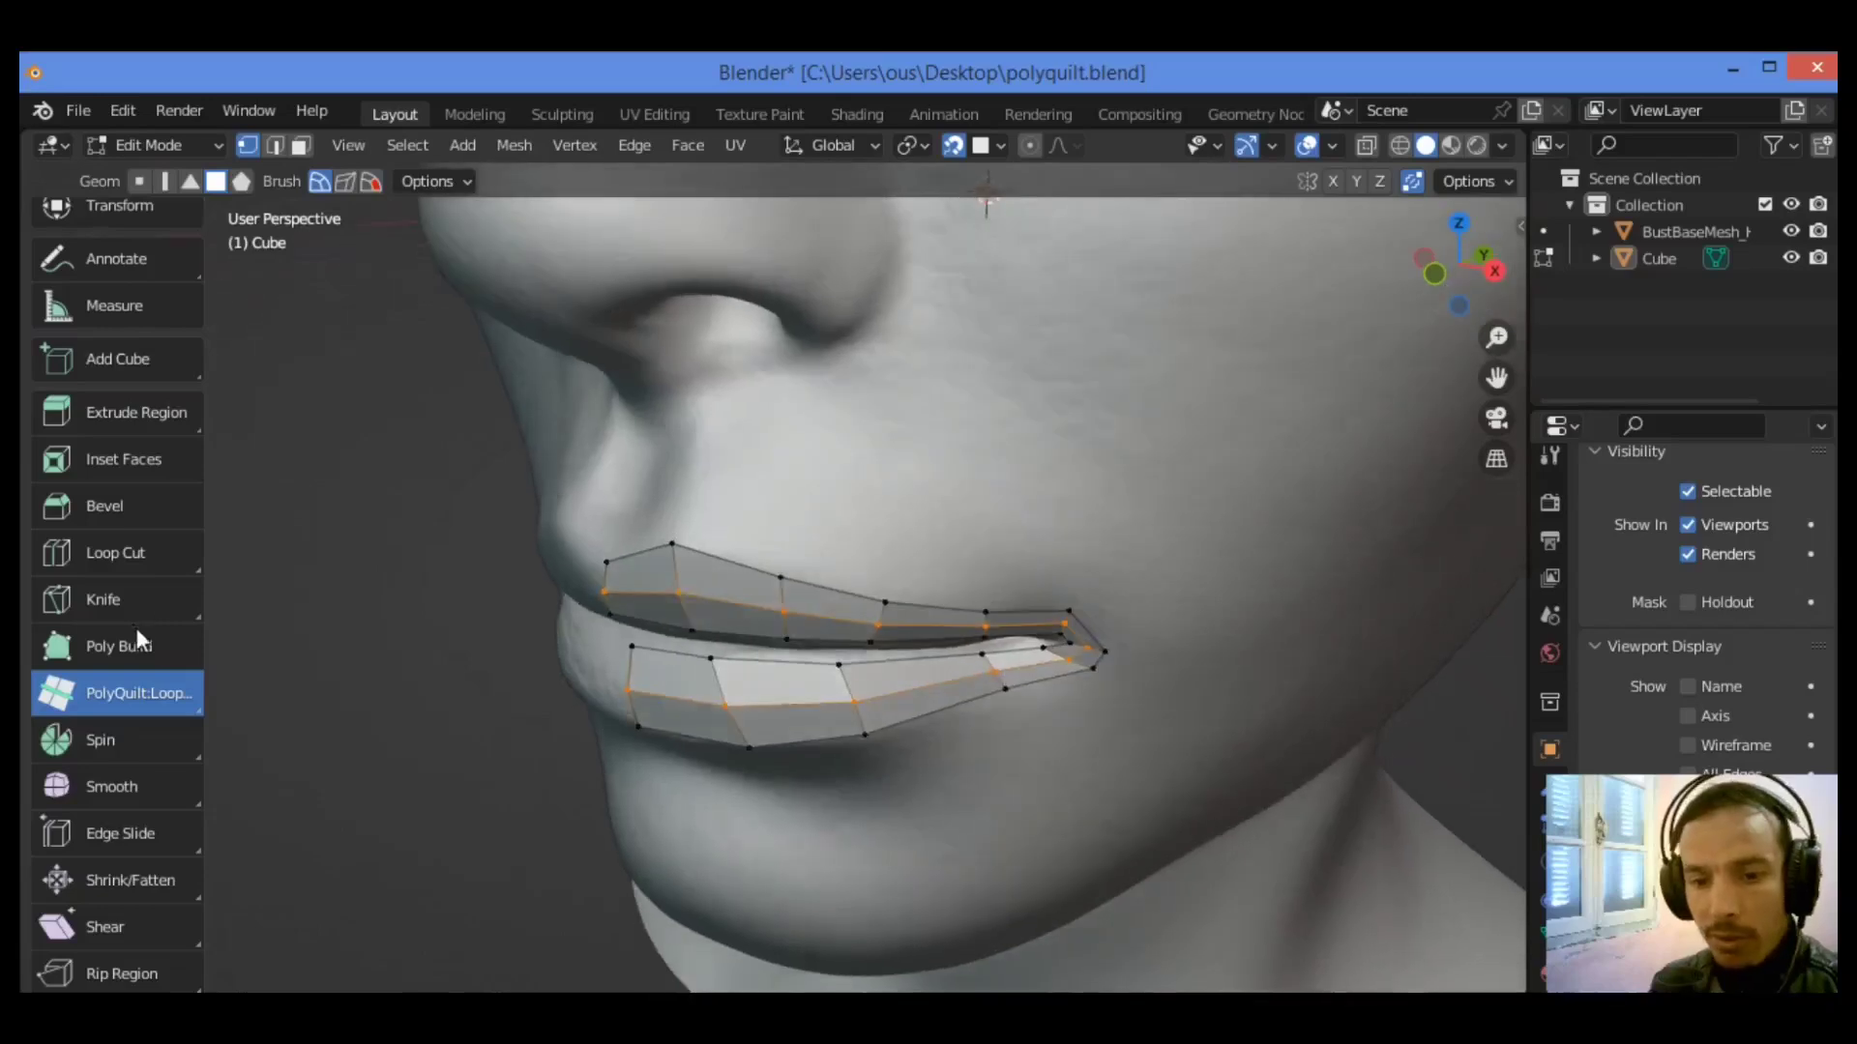
- Switch to PolyQuilt:Extrude and extrude a row of quads above the upper lip toward the corner
click(148, 698)
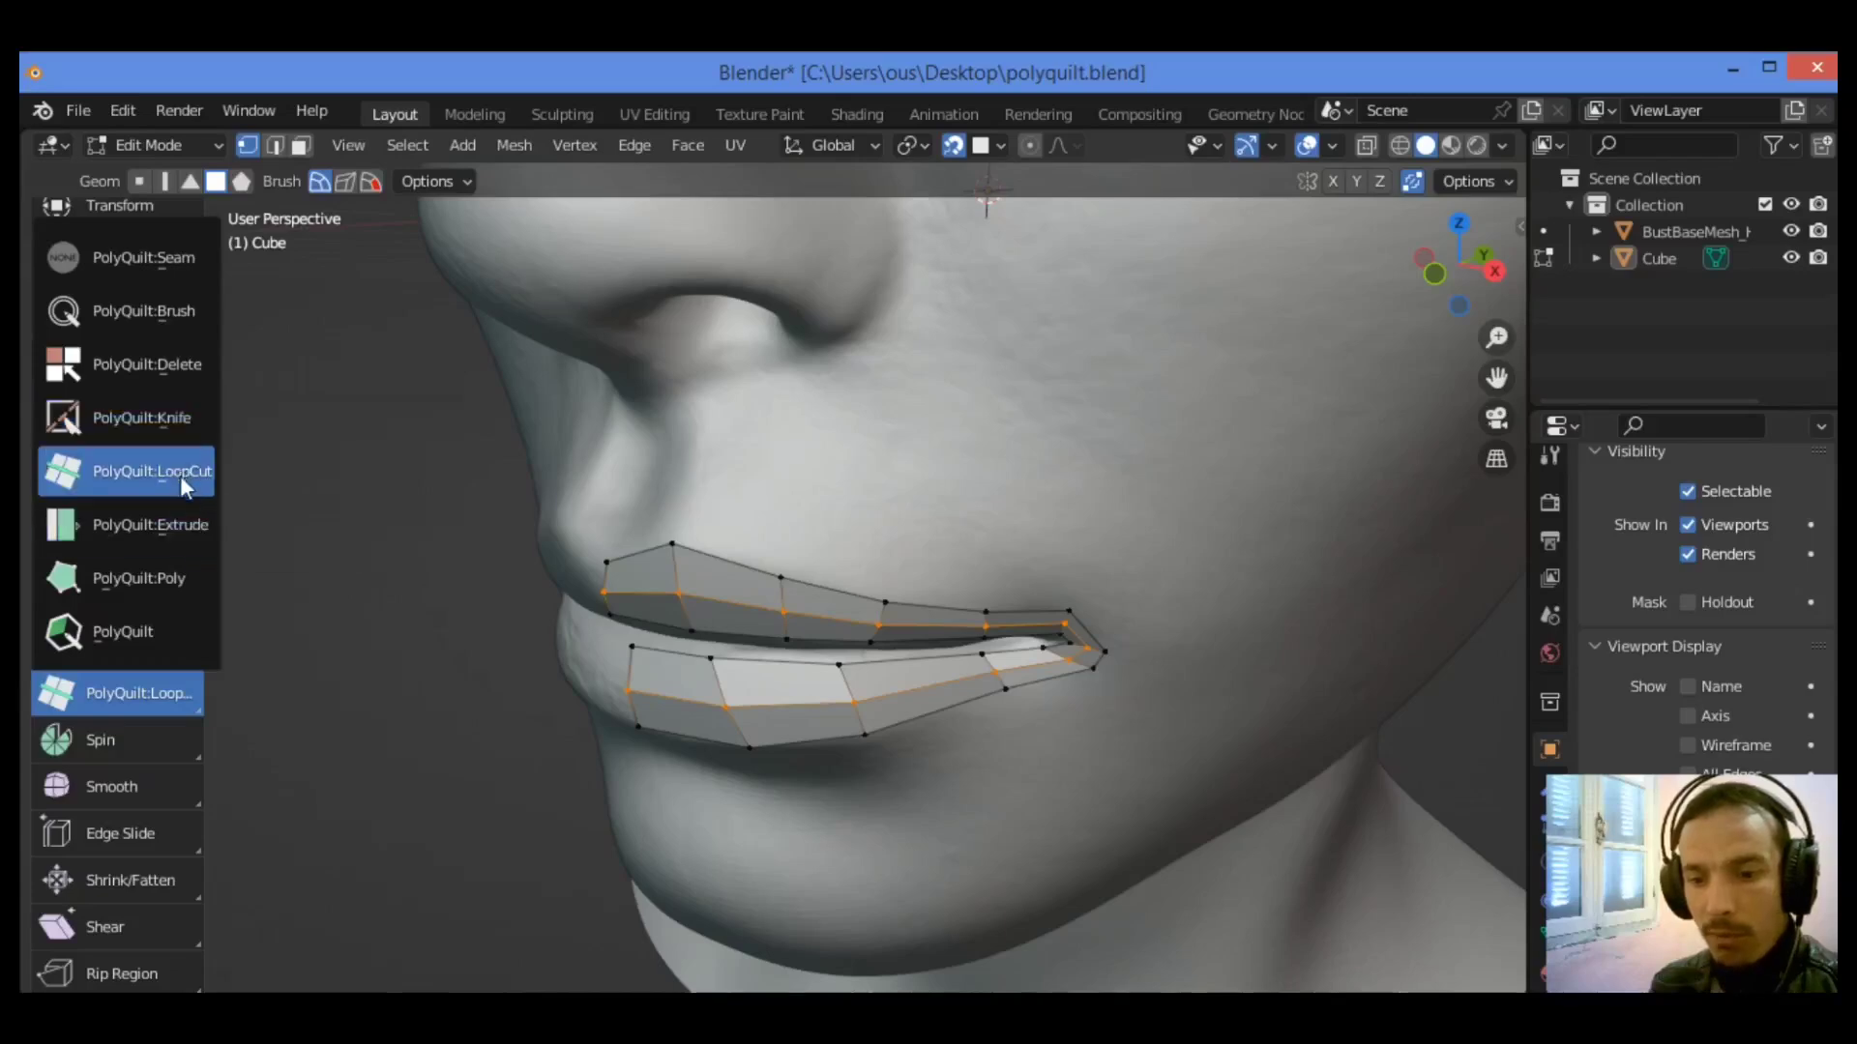
click(180, 530)
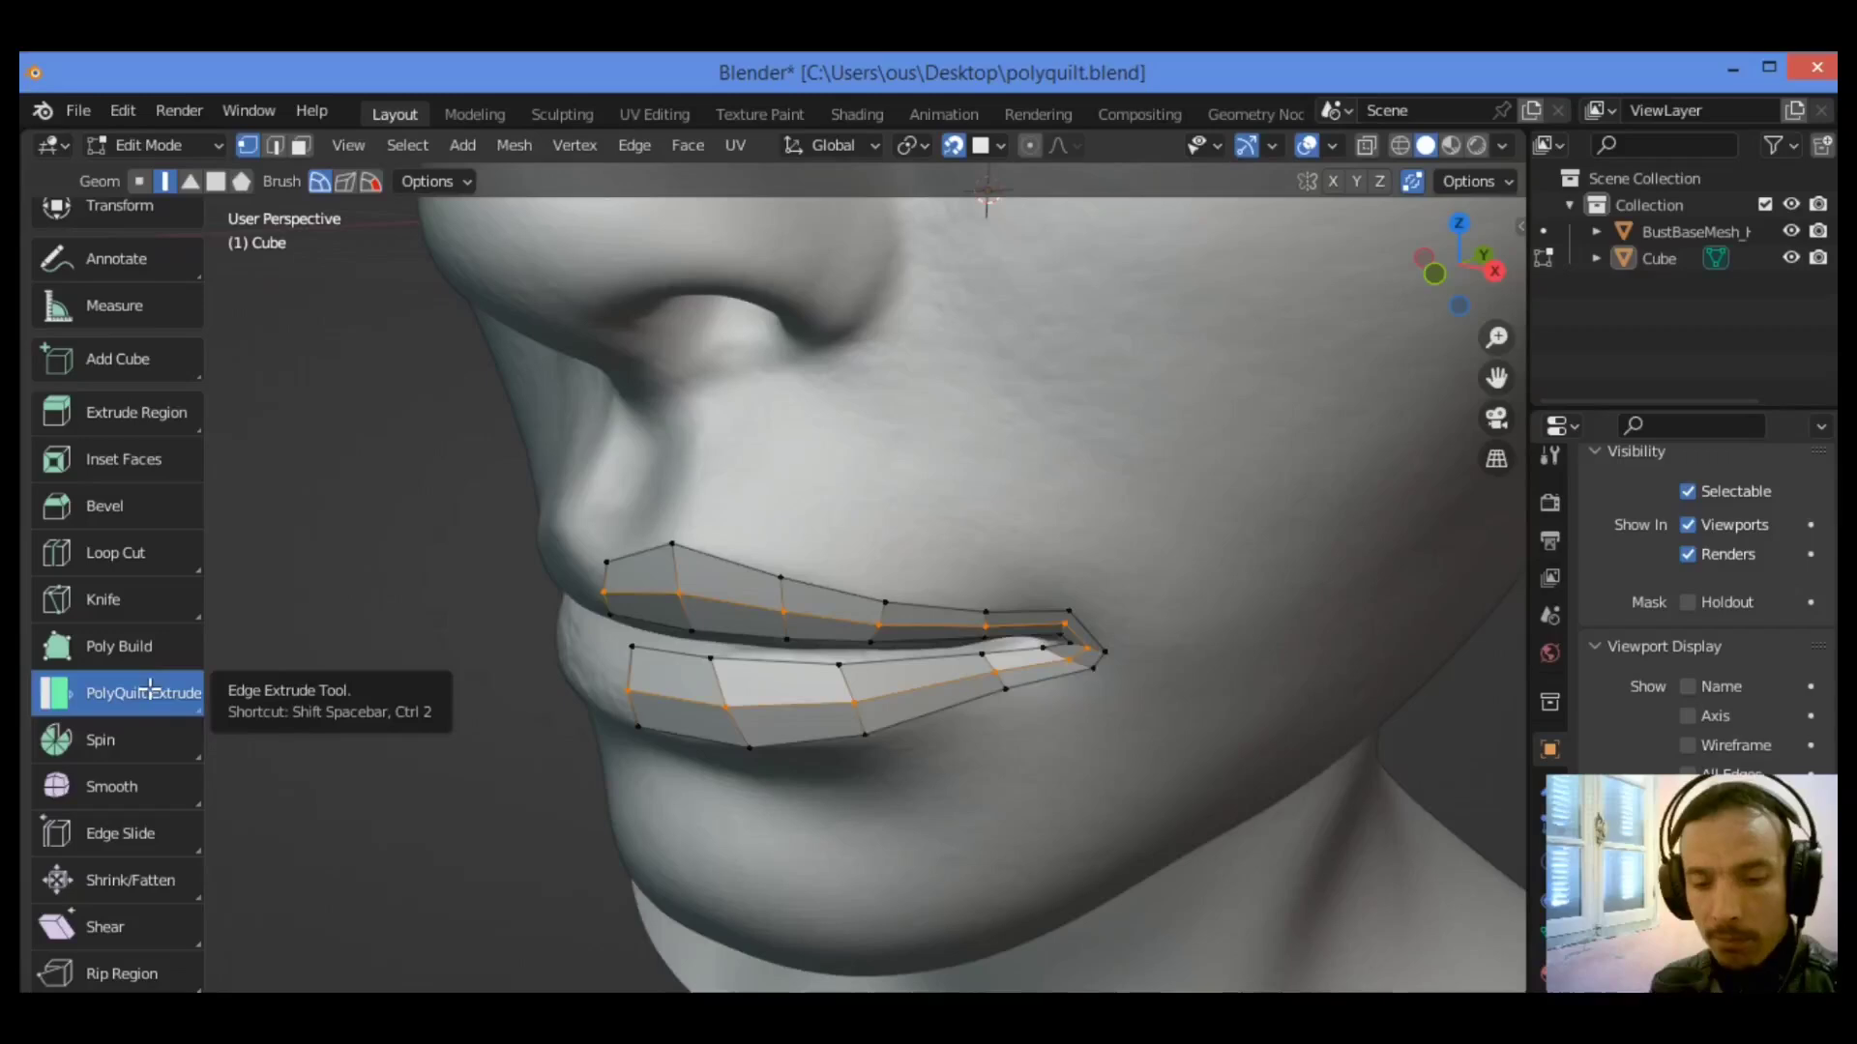
middle_drag(1069, 511, 944, 415)
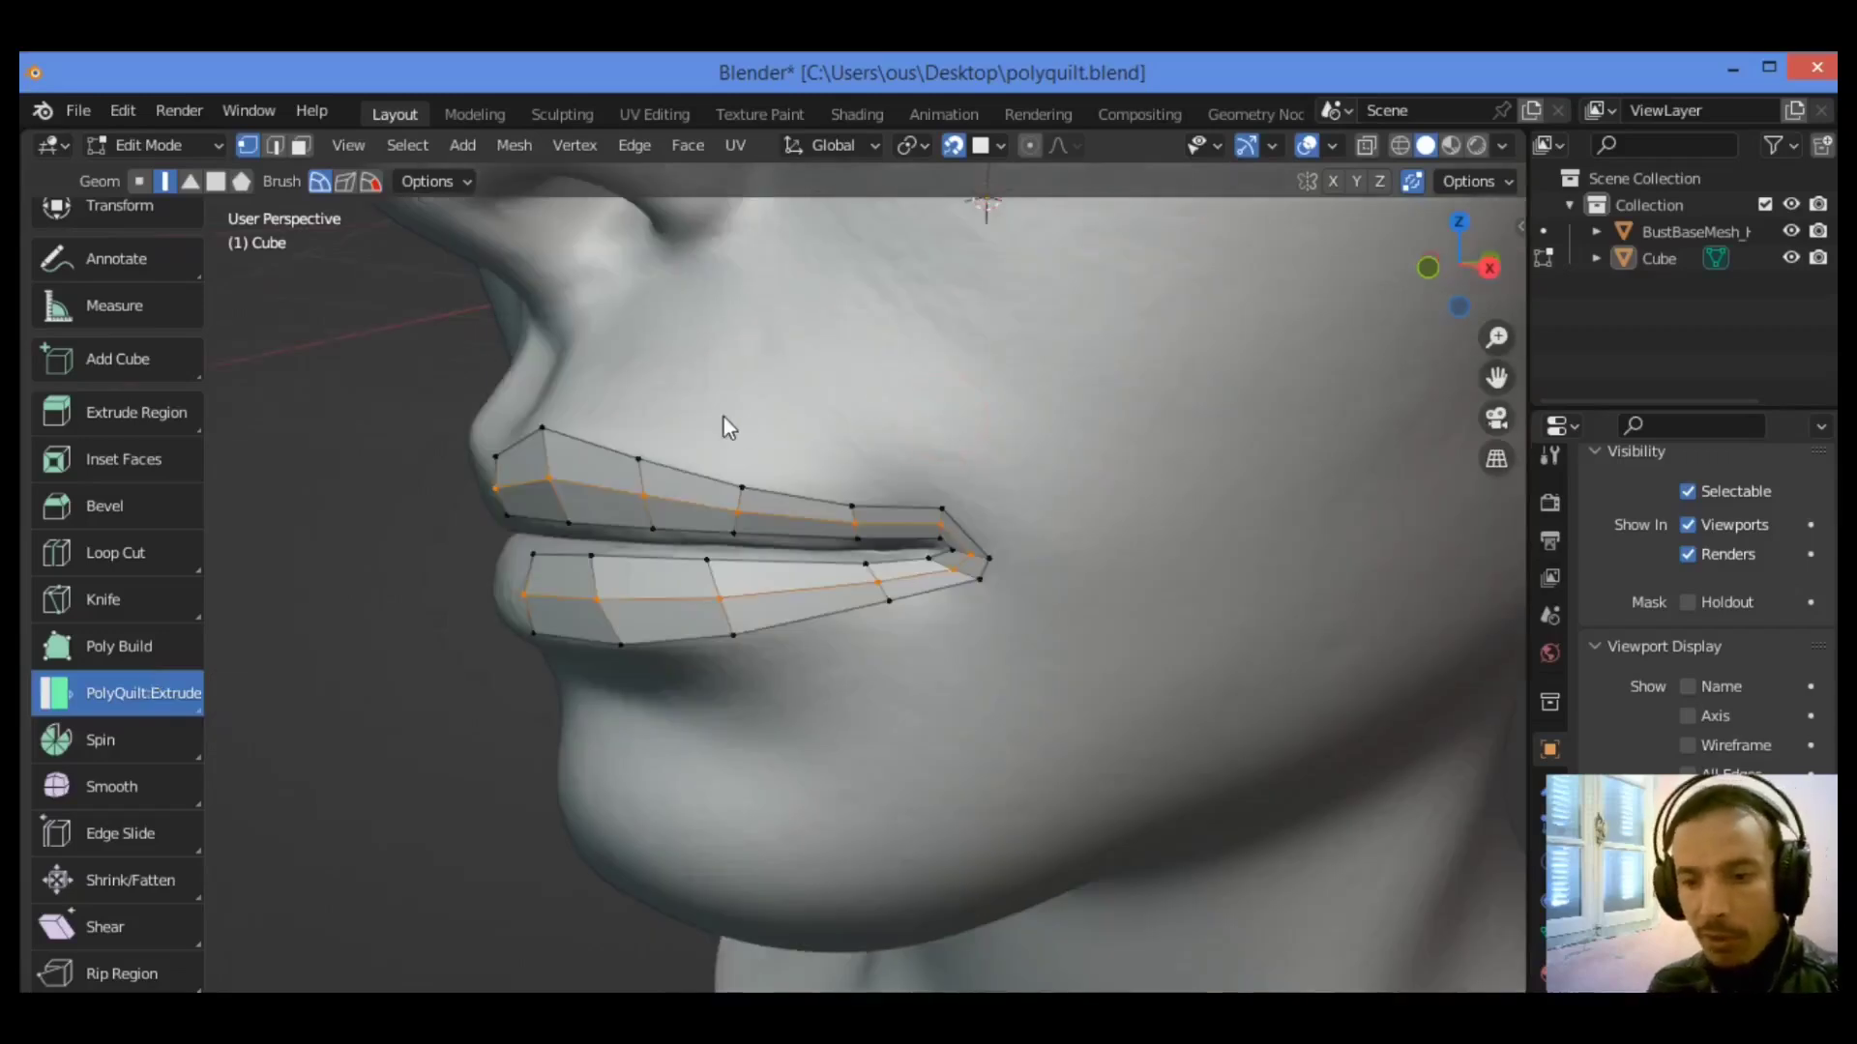
click(629, 392)
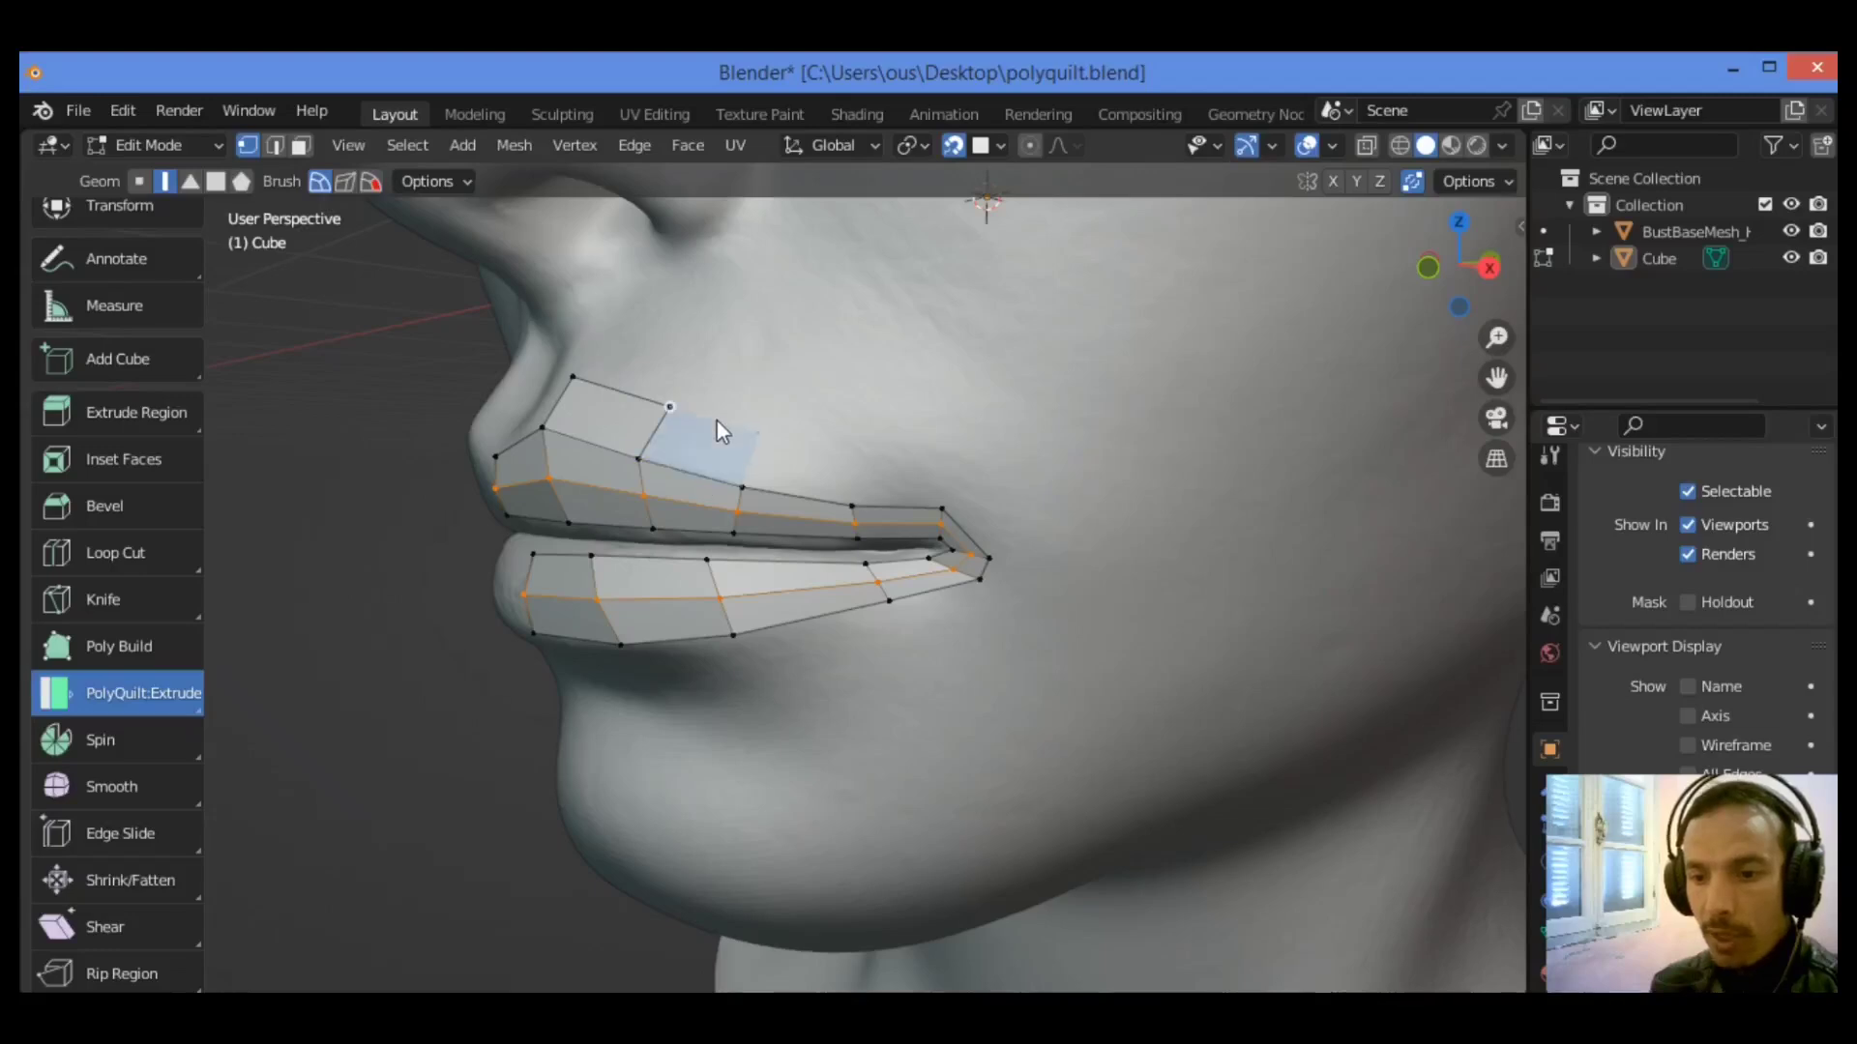
click(716, 420)
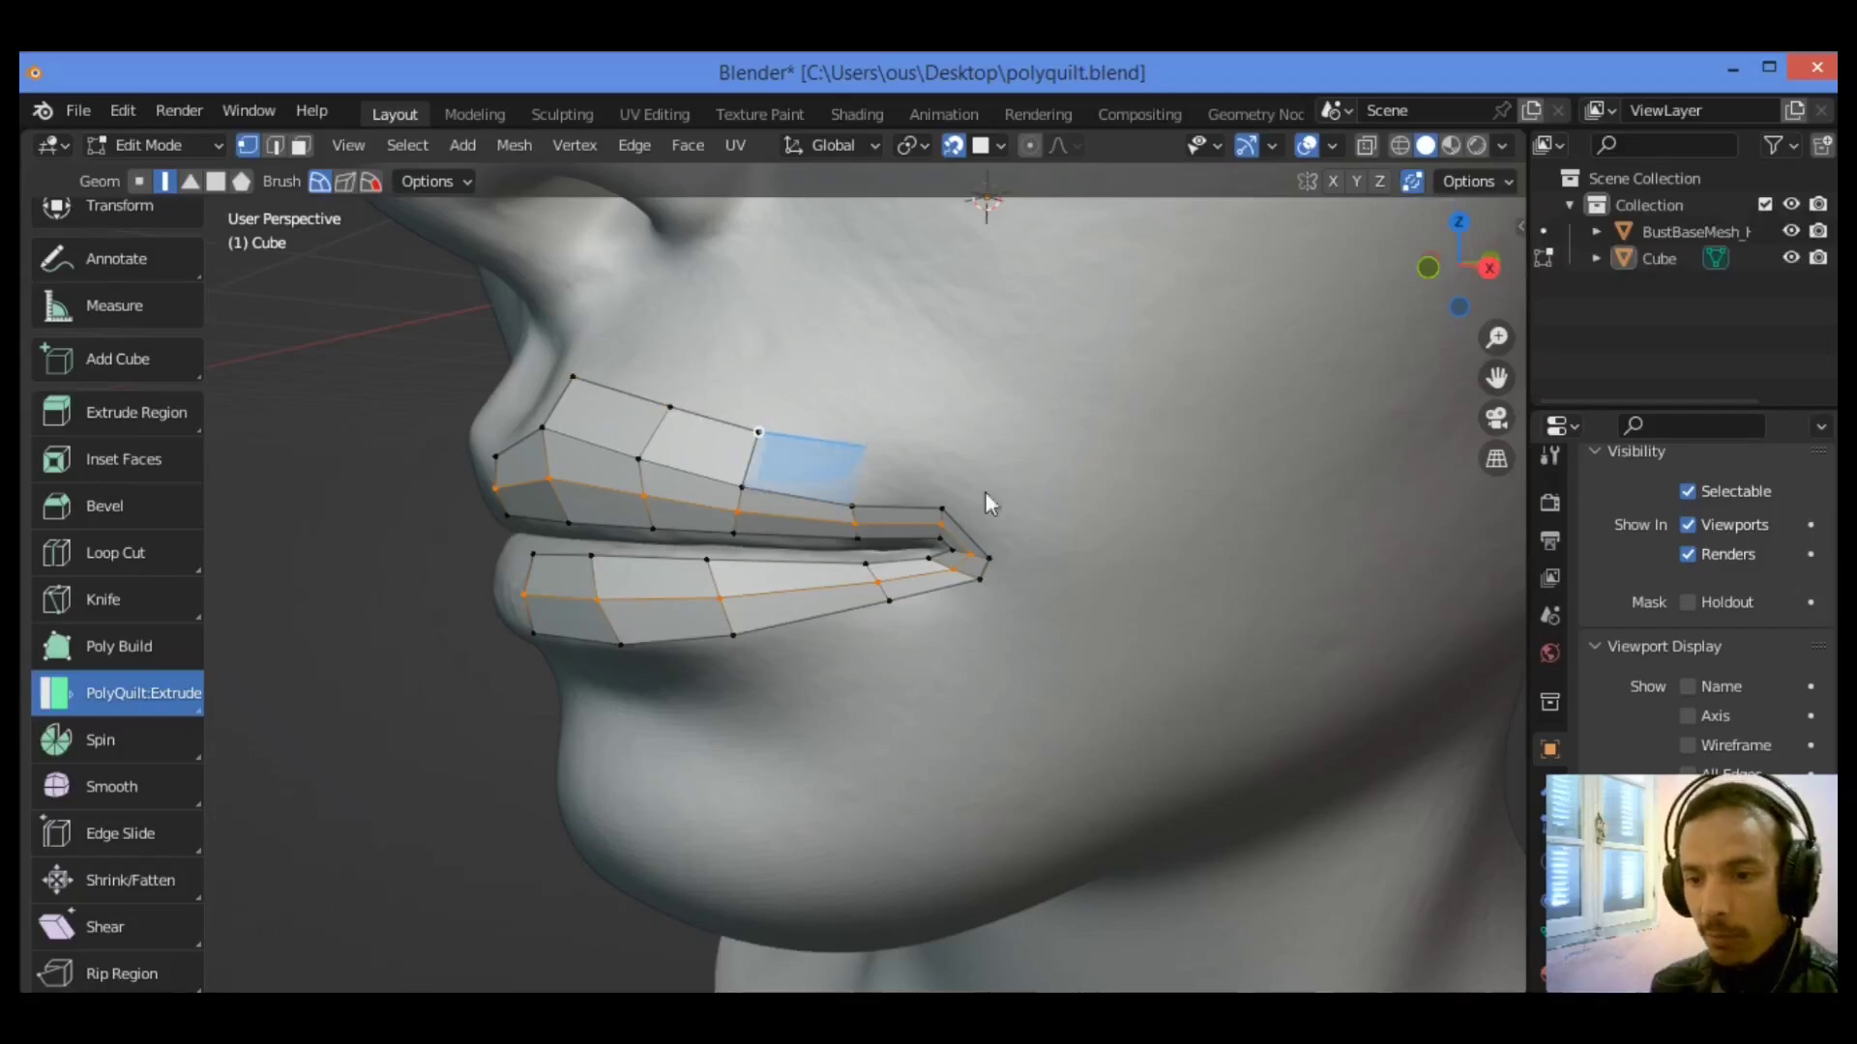
click(948, 498)
click(909, 447)
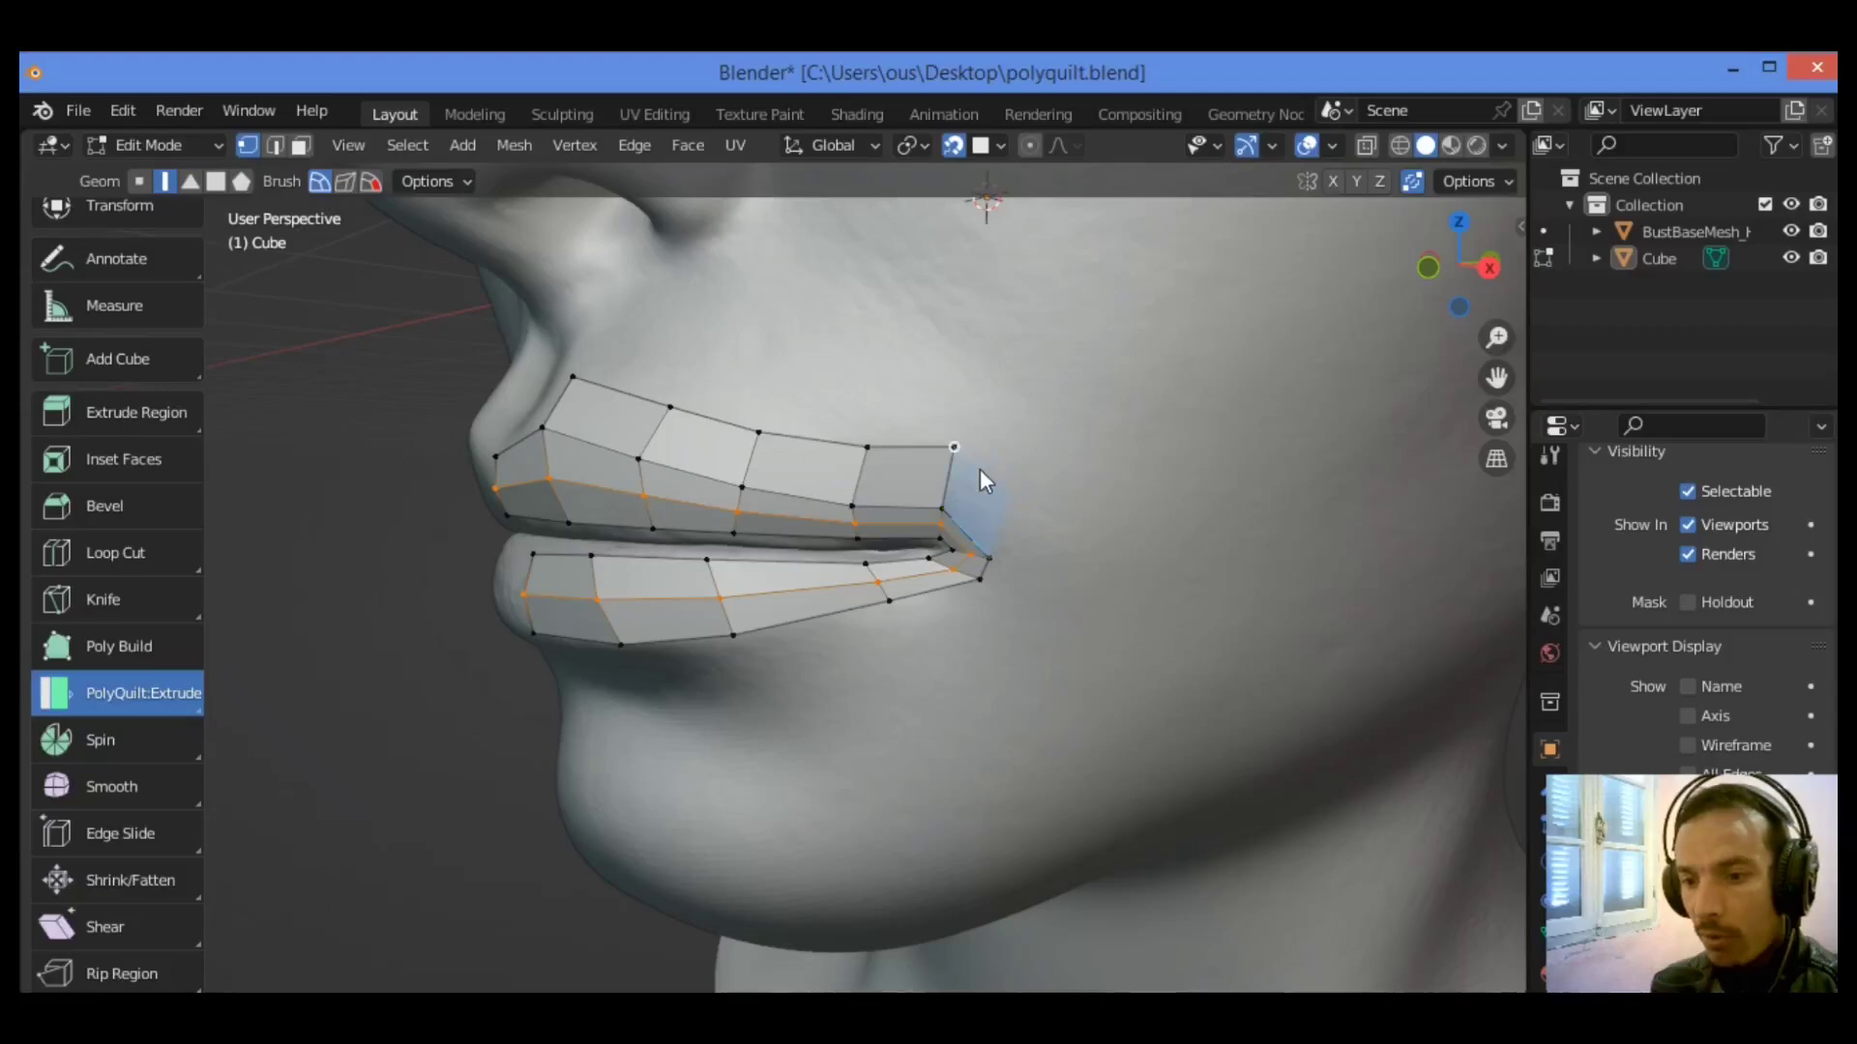
click(979, 470)
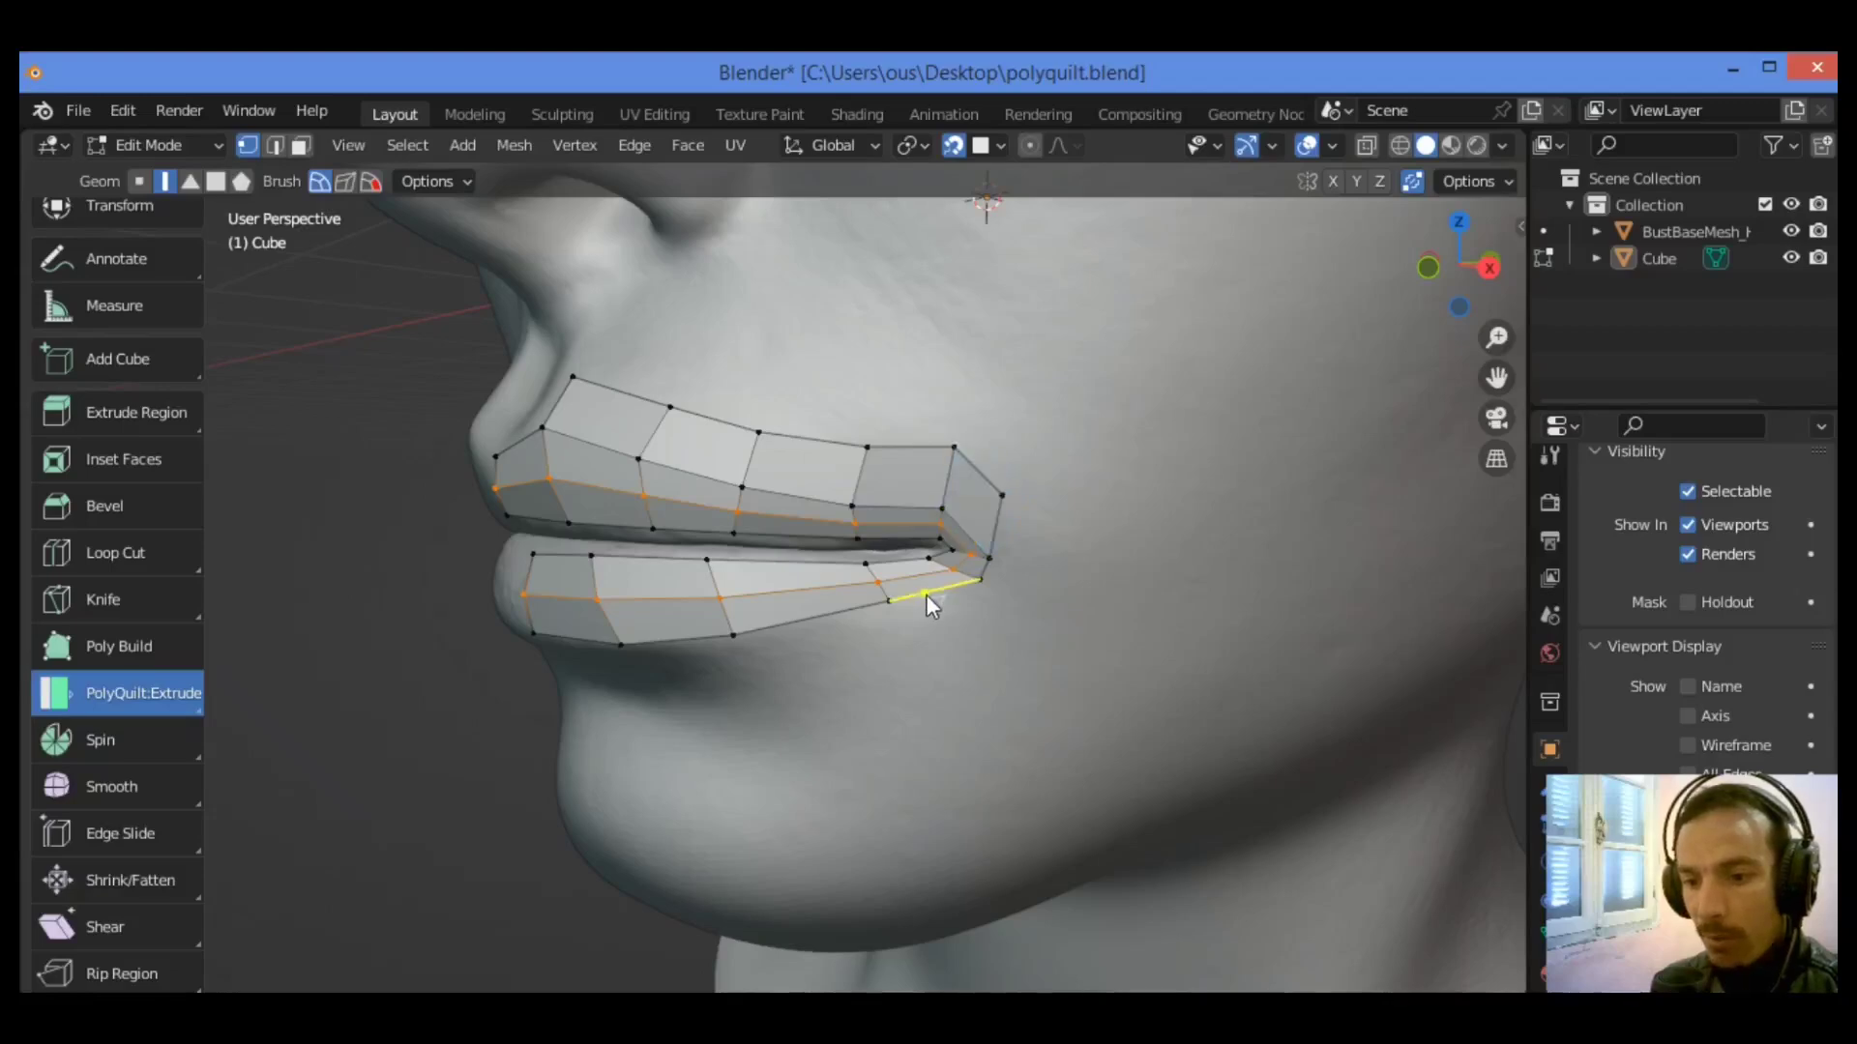
- Extrude a row of quads beneath the lower lip, from the corner to the front
click(950, 635)
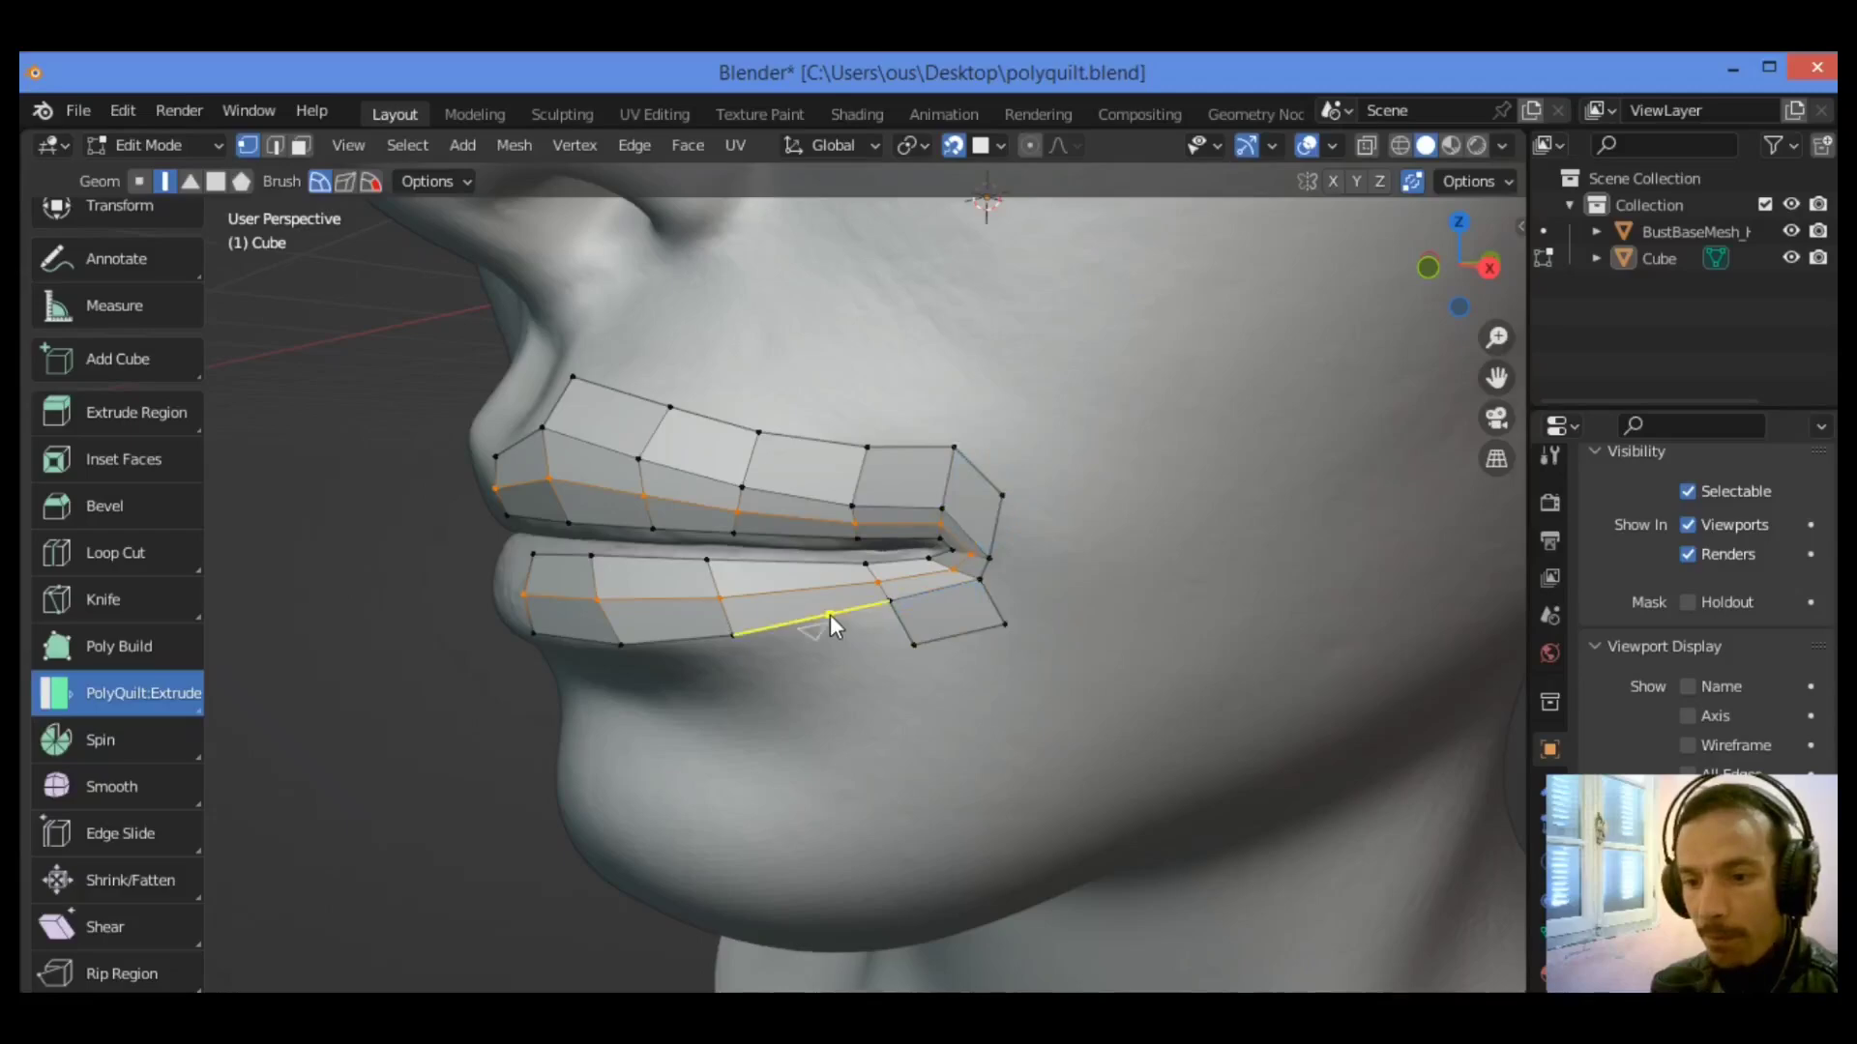
click(849, 654)
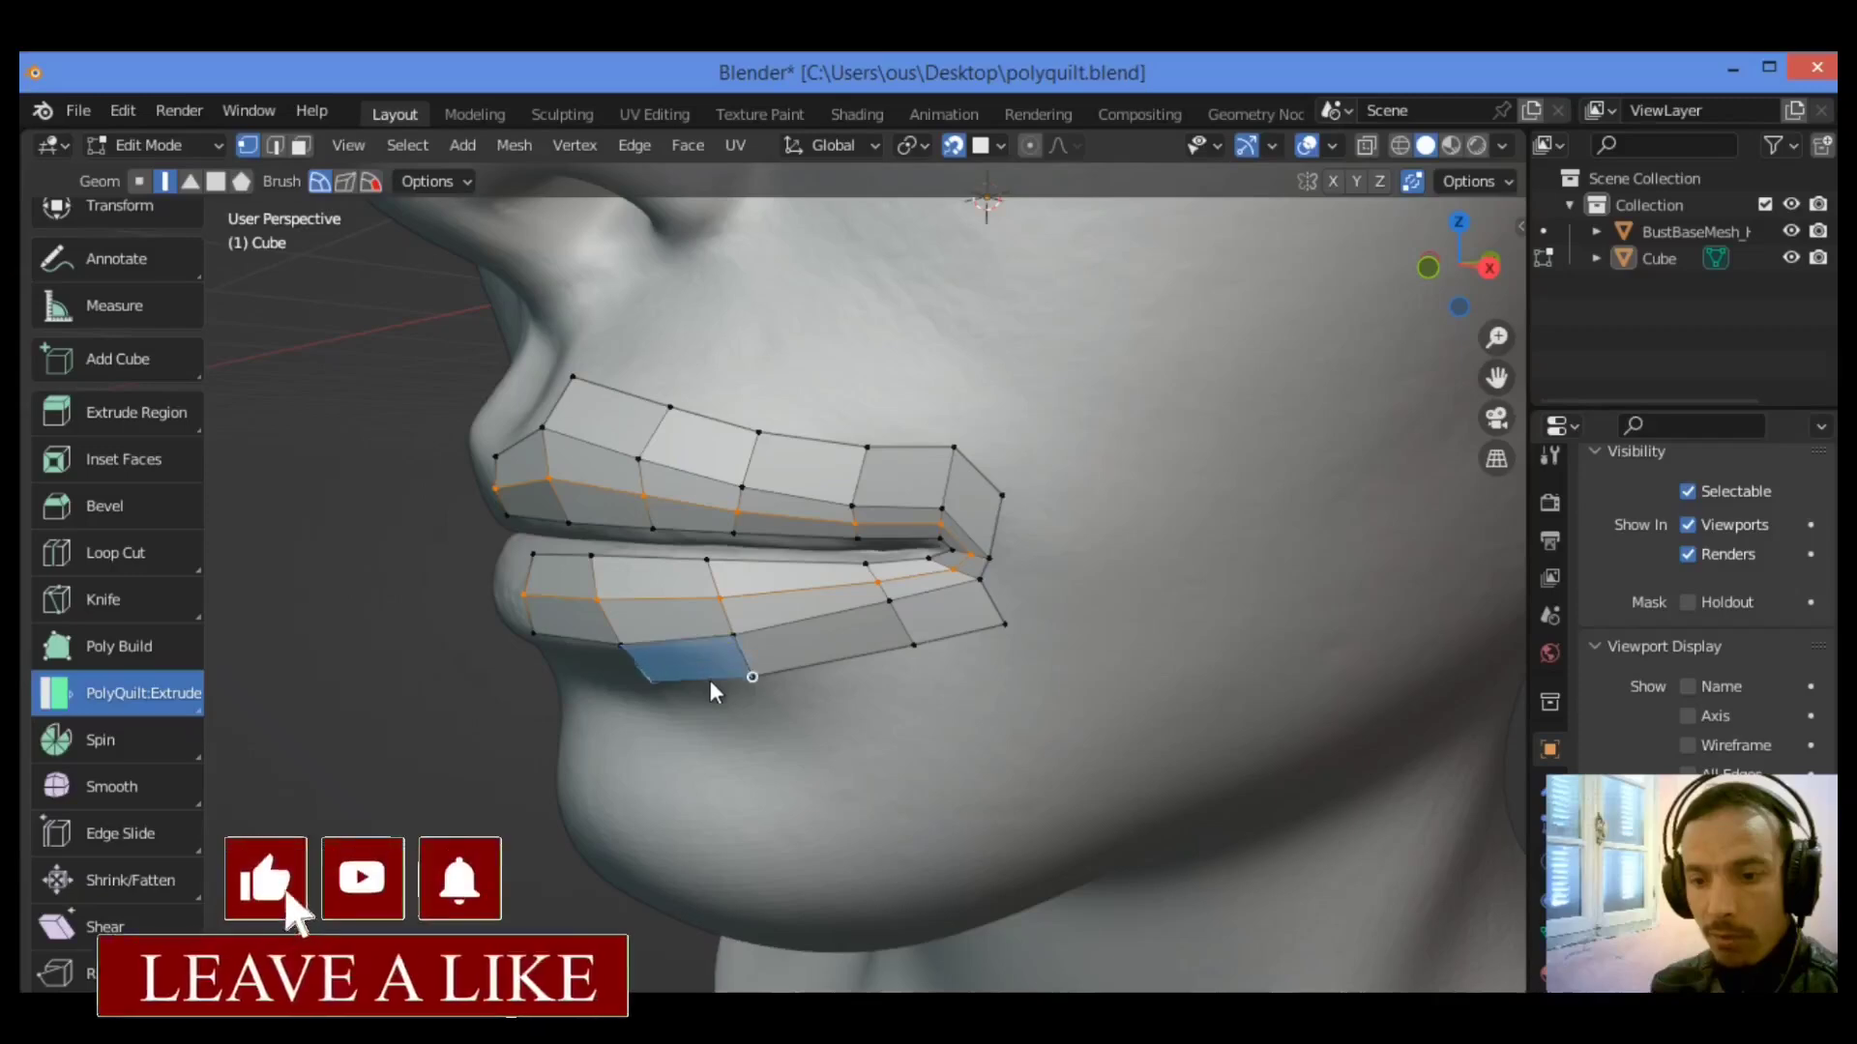
click(709, 684)
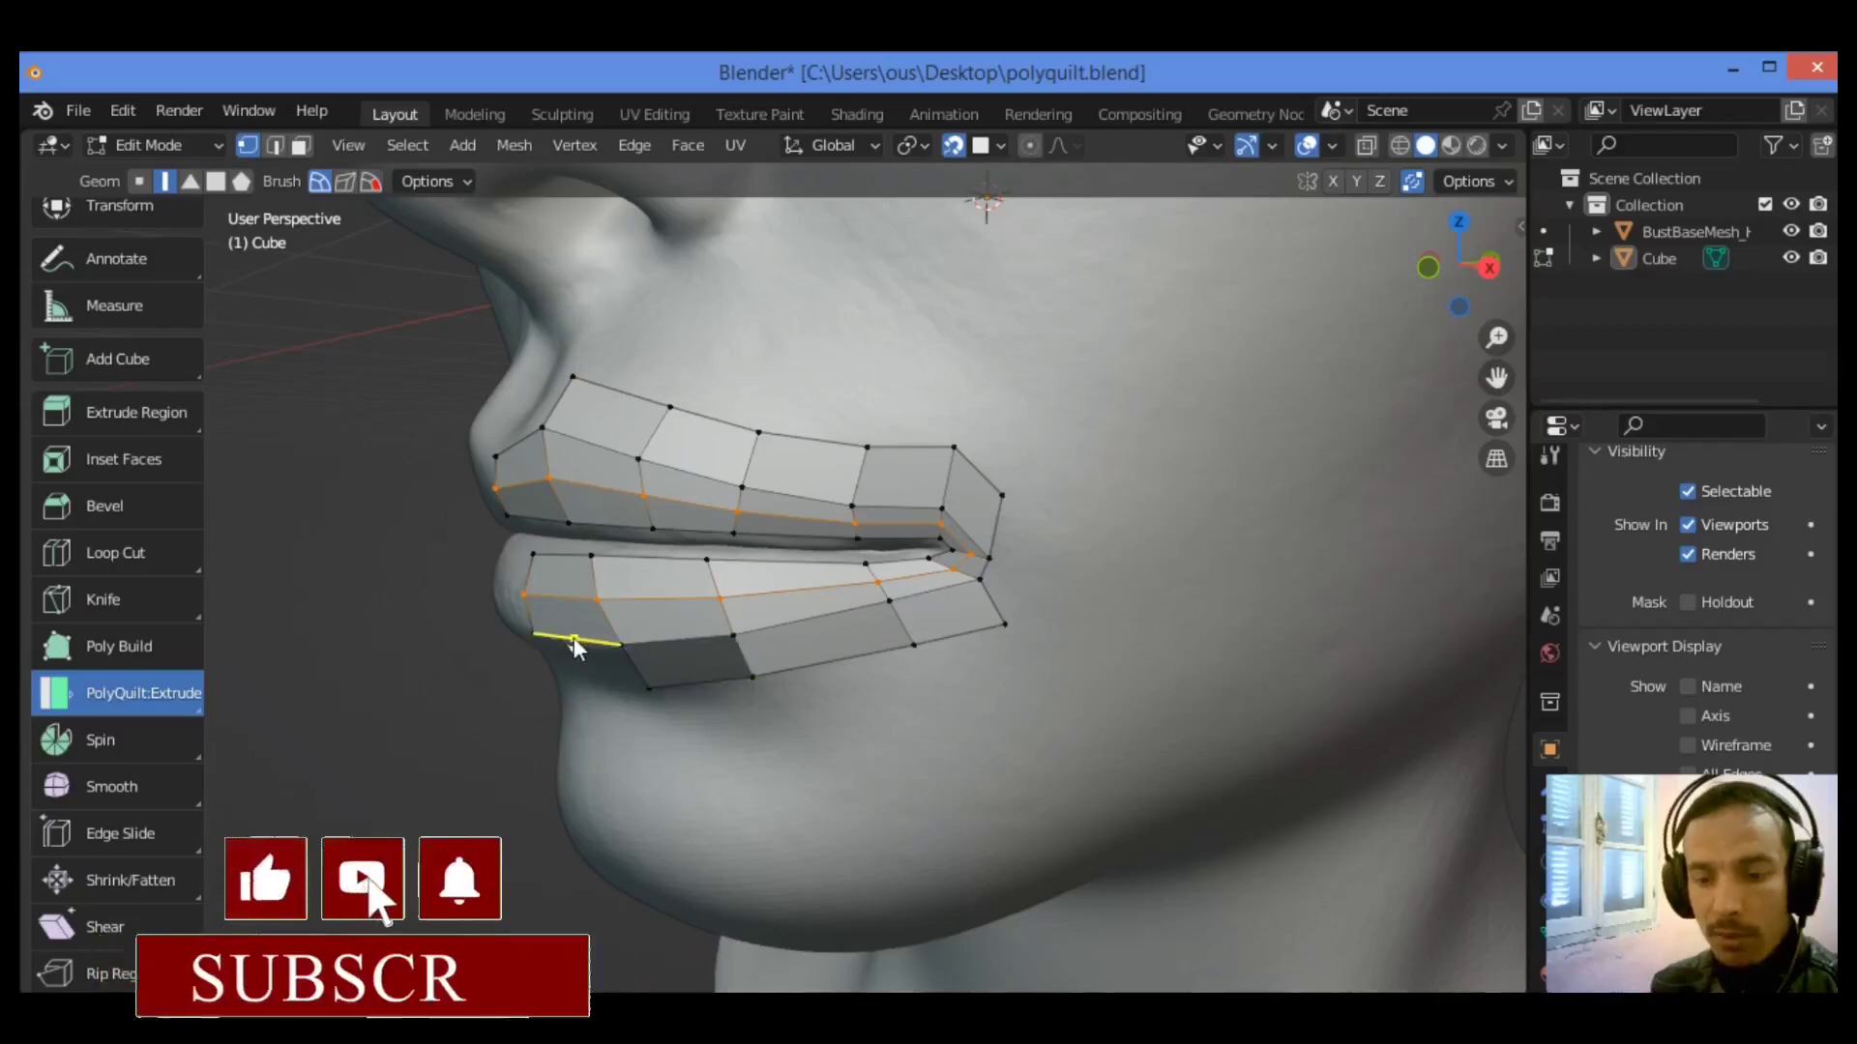
click(601, 679)
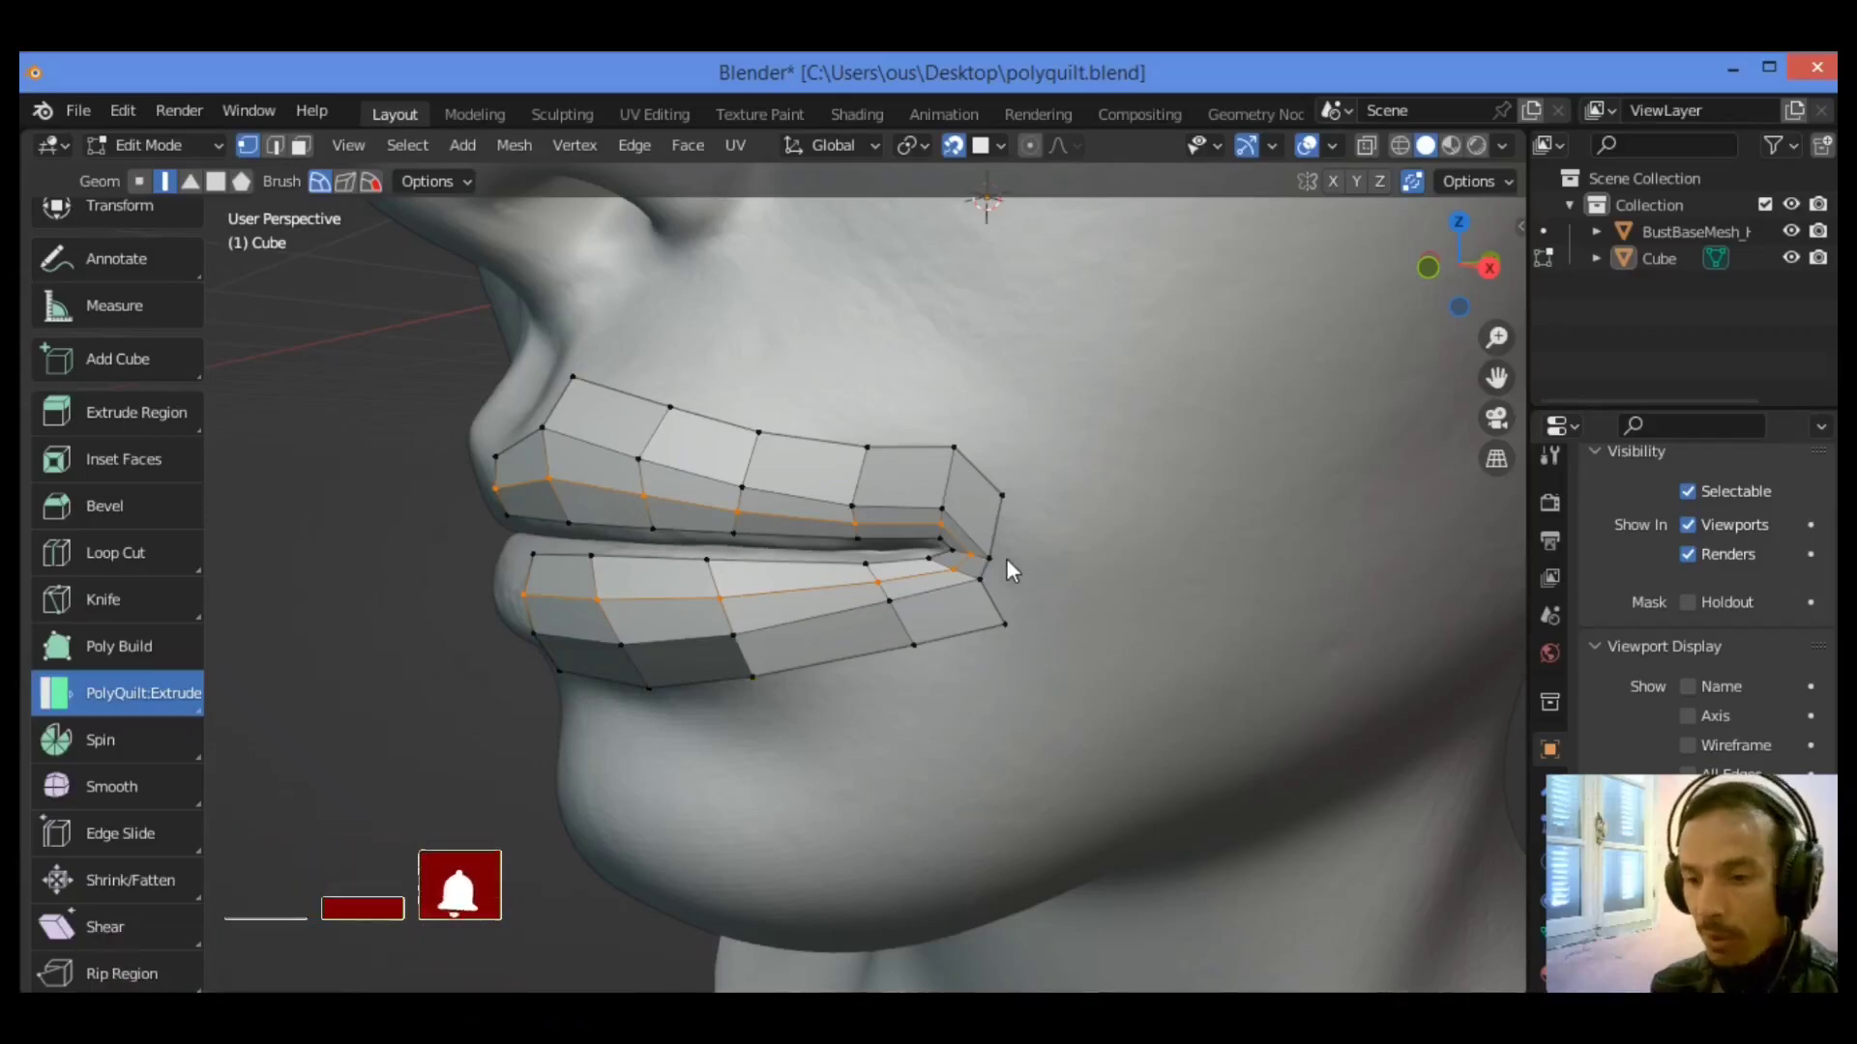
- Draw a quad out from the mouth-corner vertex onto the cheek, then zoom in
drag(983, 564, 1112, 588)
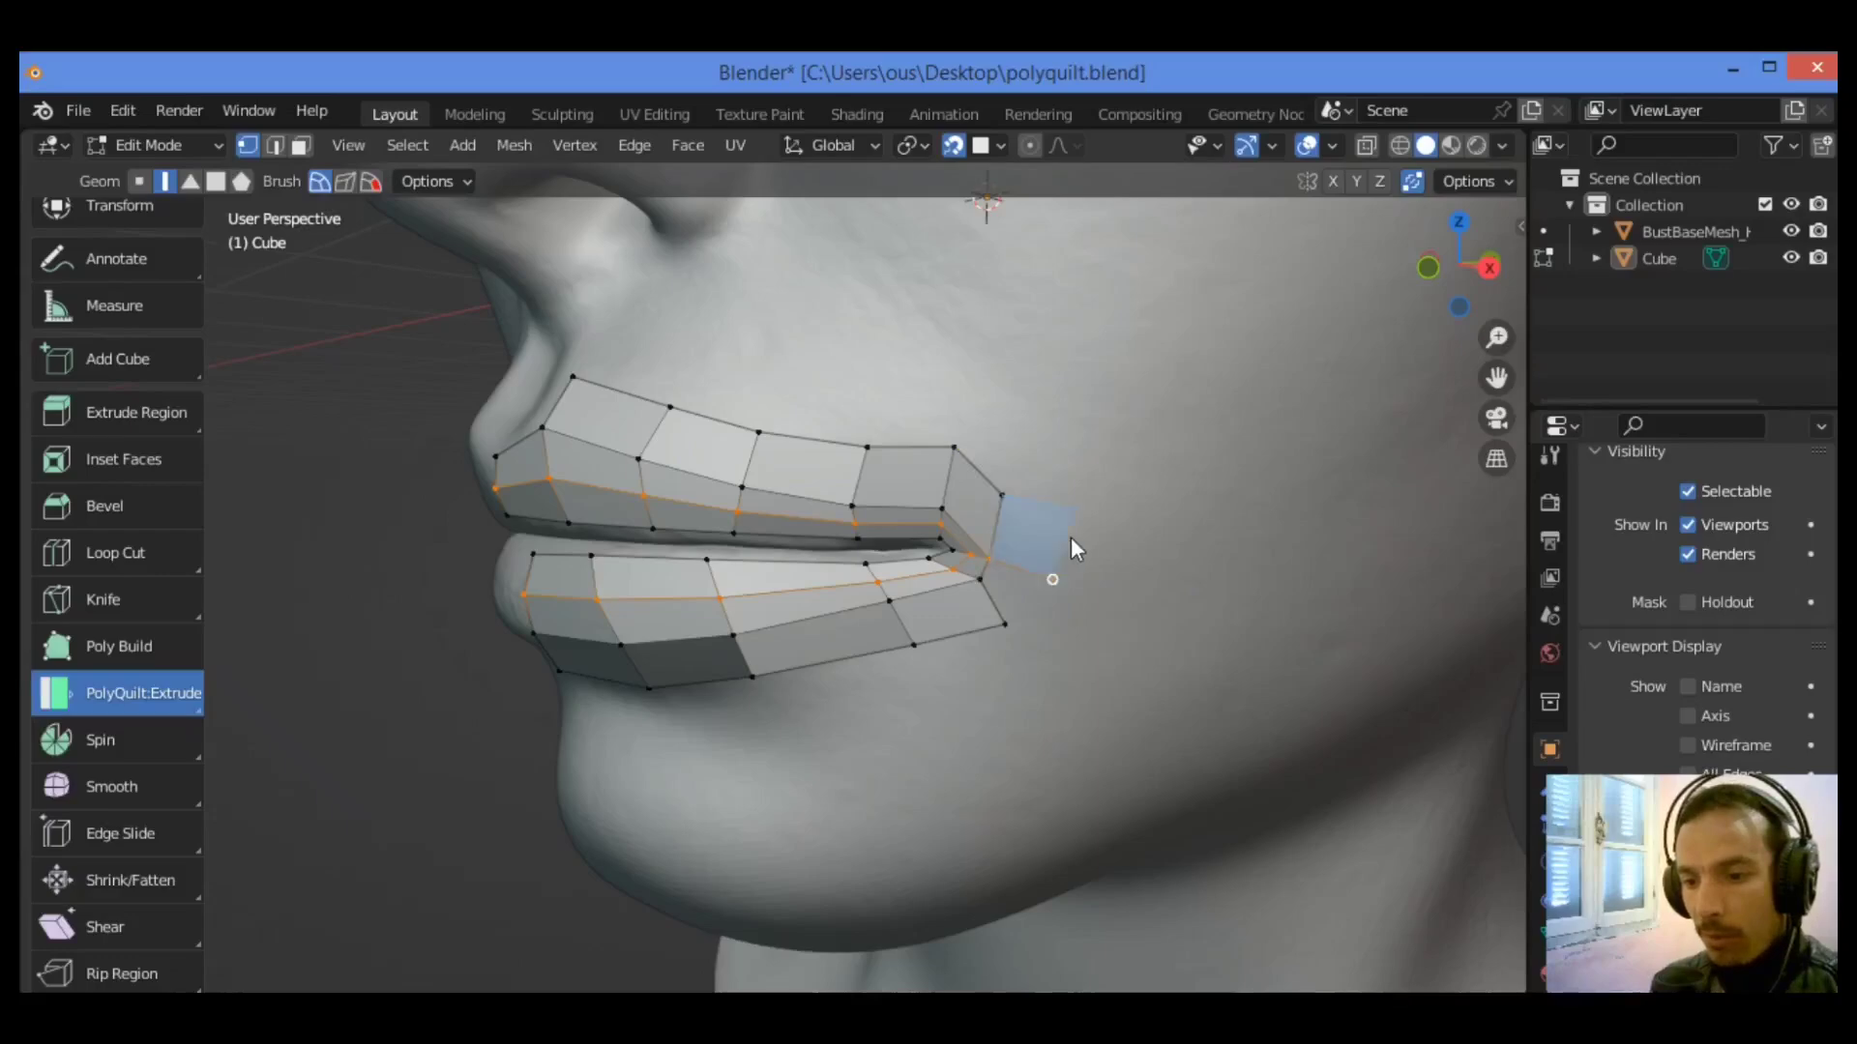
drag(1073, 547, 1073, 547)
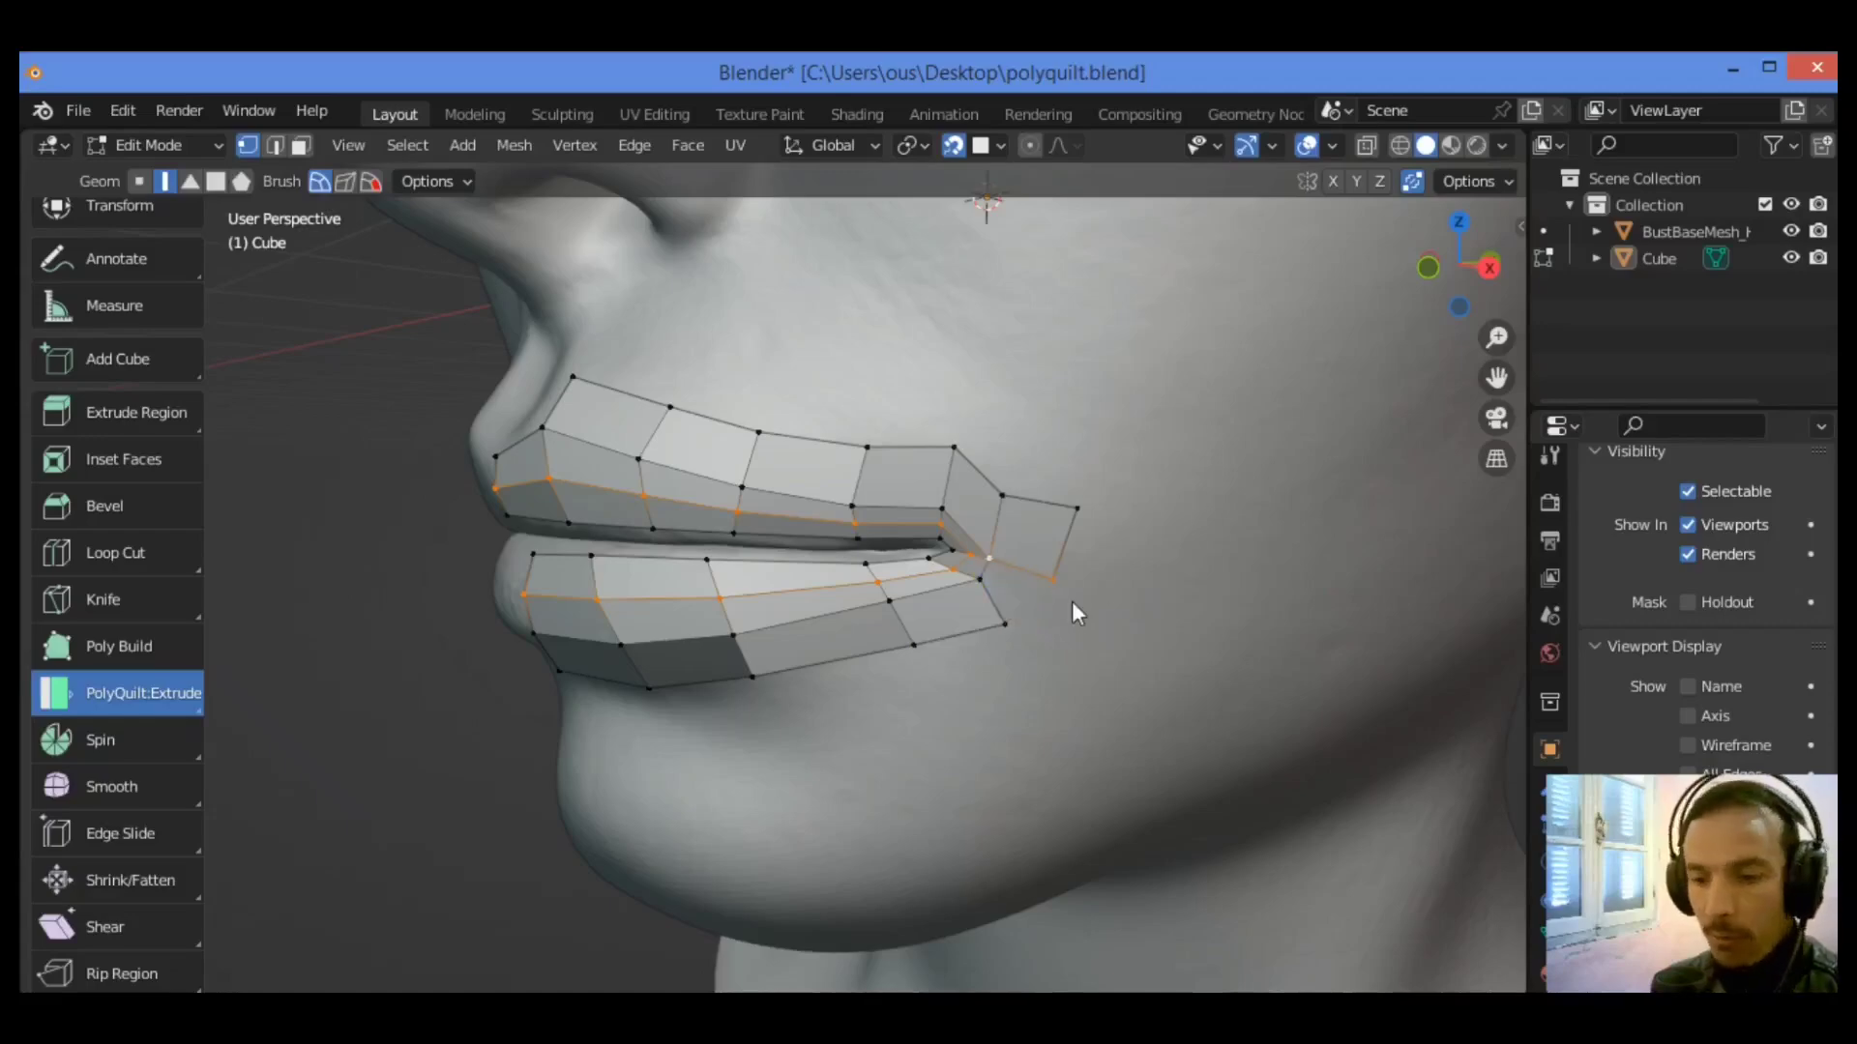
scroll(1515, 311, up, 2)
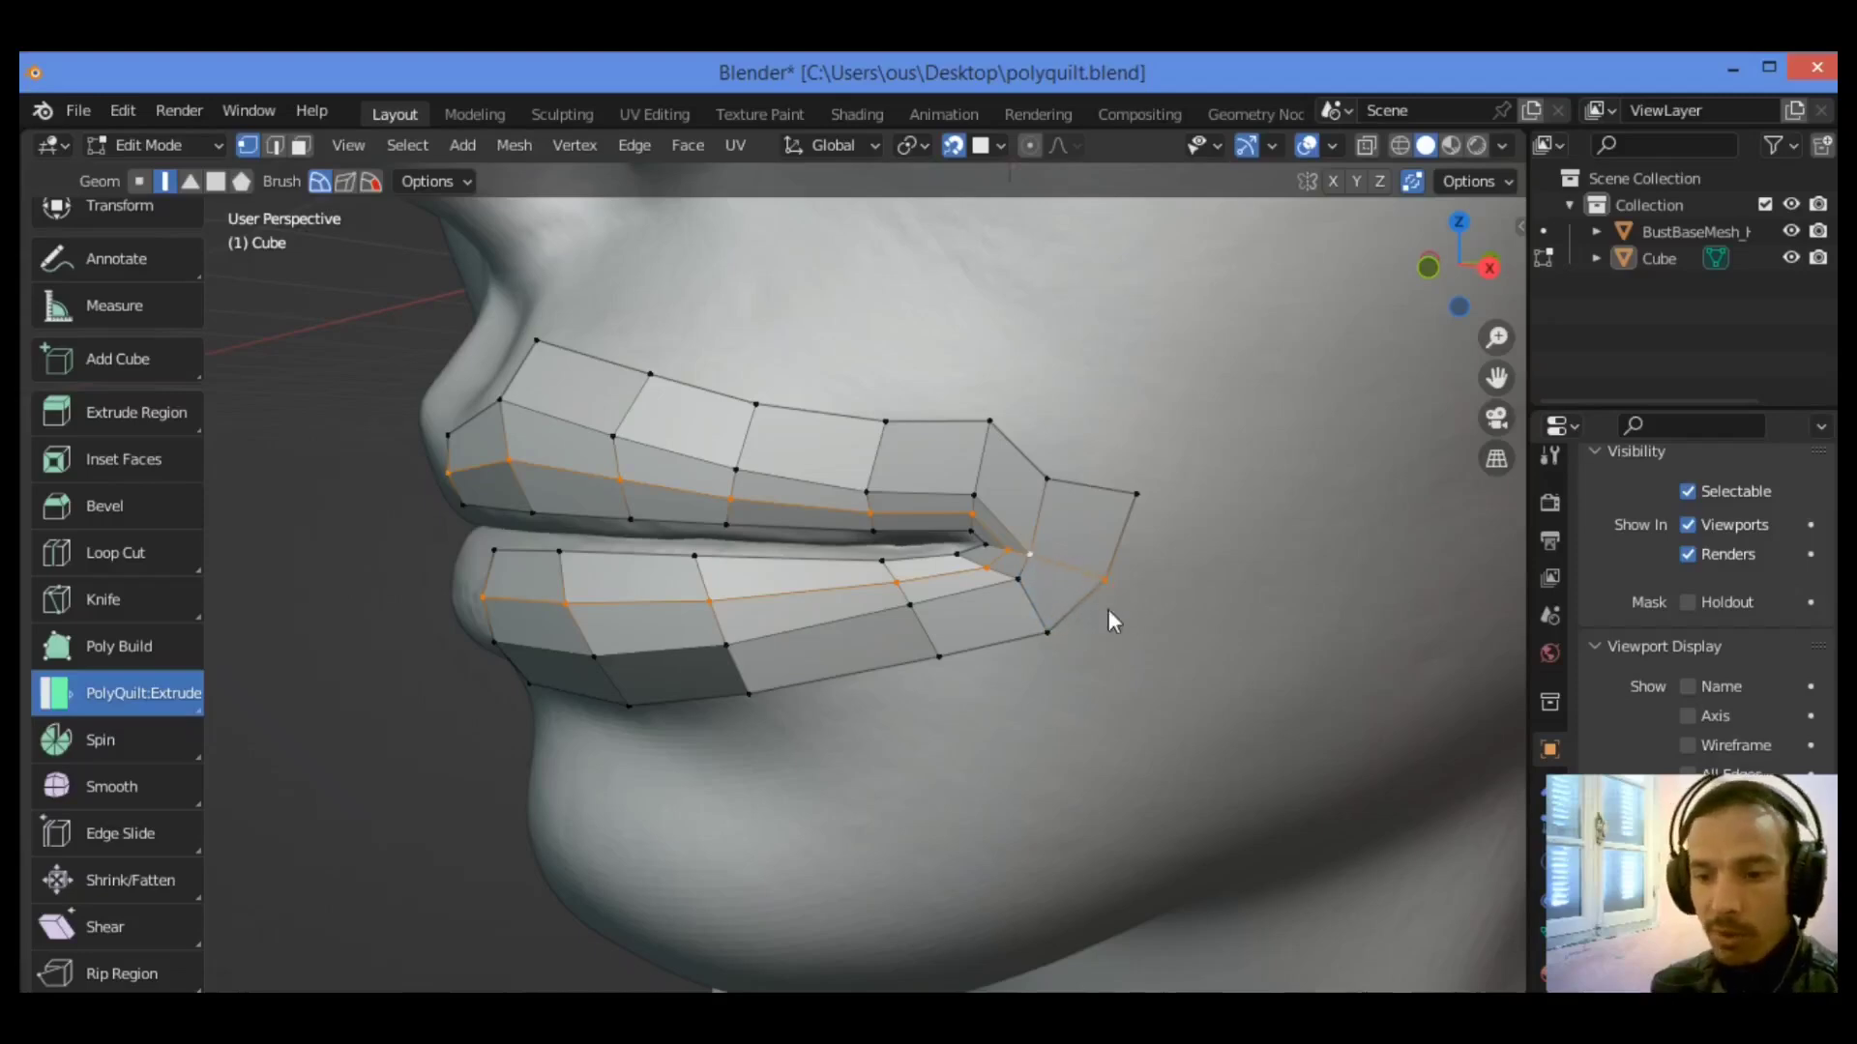
- Add a quad at the front end of the row above the upper lip
drag(1465, 290, 739, 606)
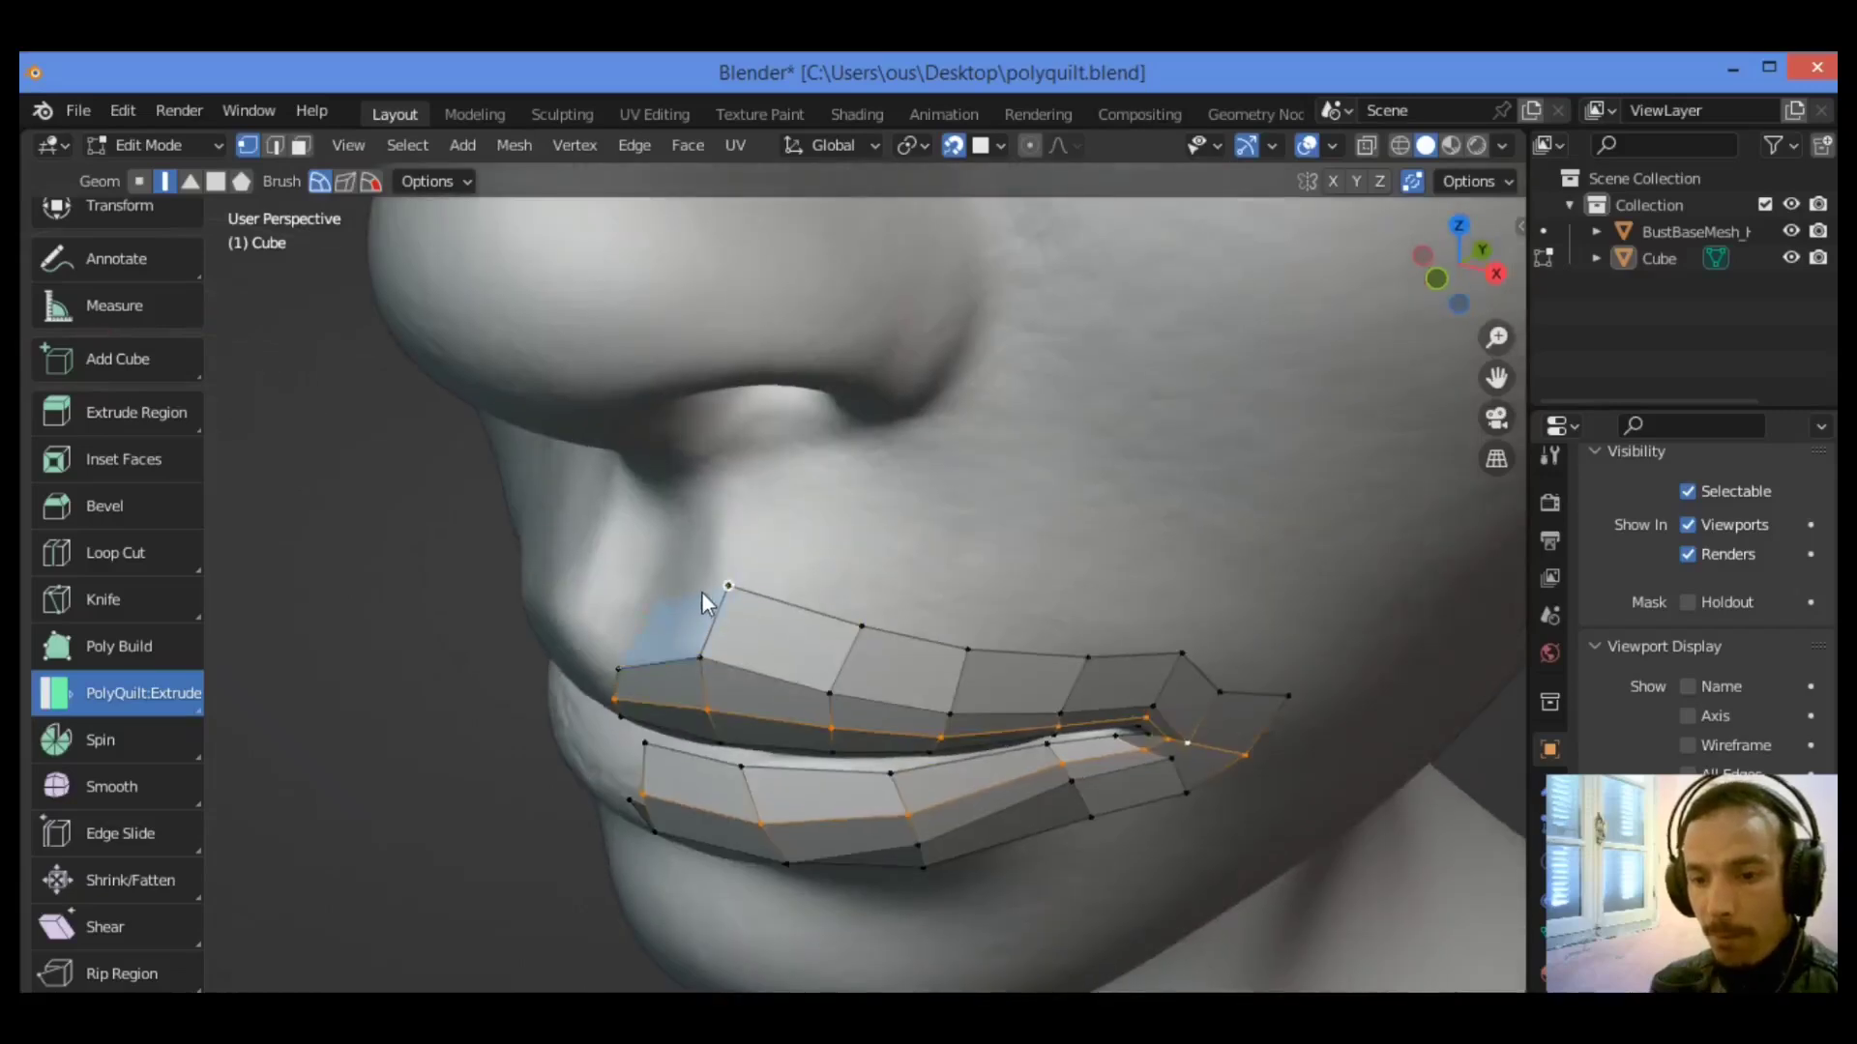
click(696, 591)
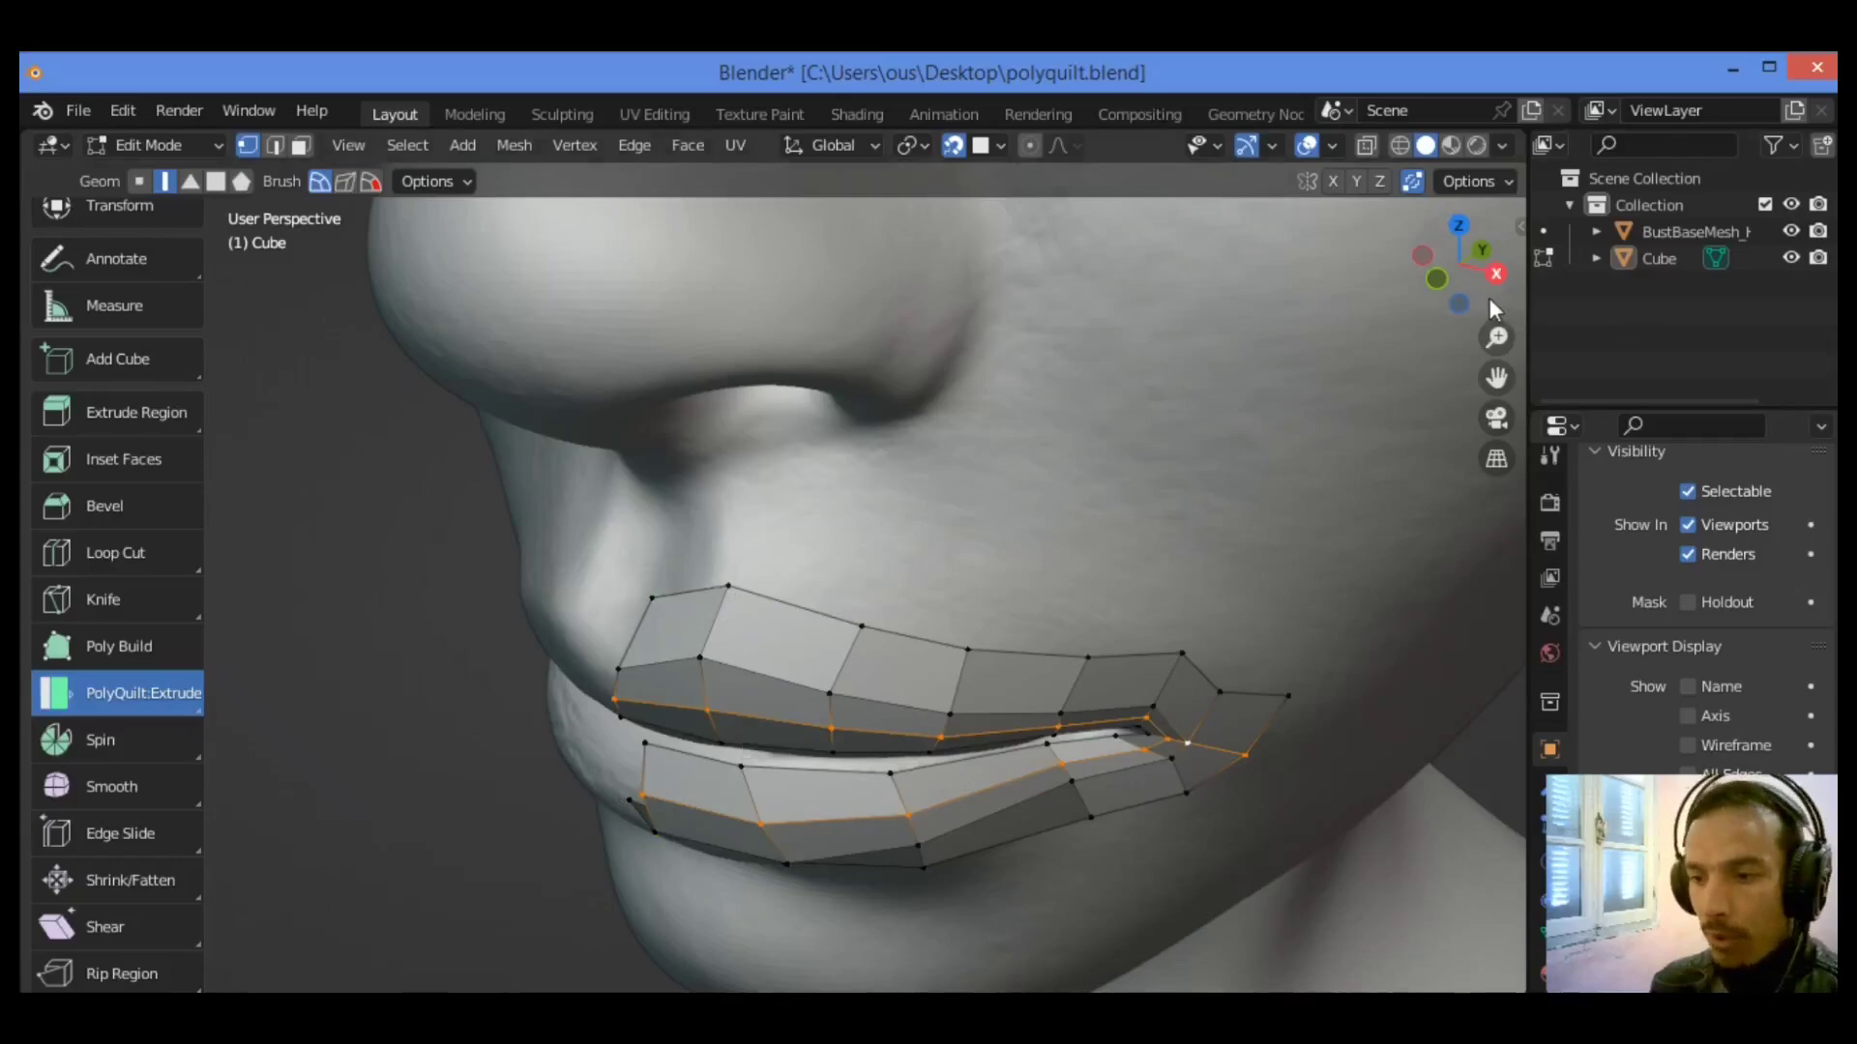
drag(1490, 298, 1277, 369)
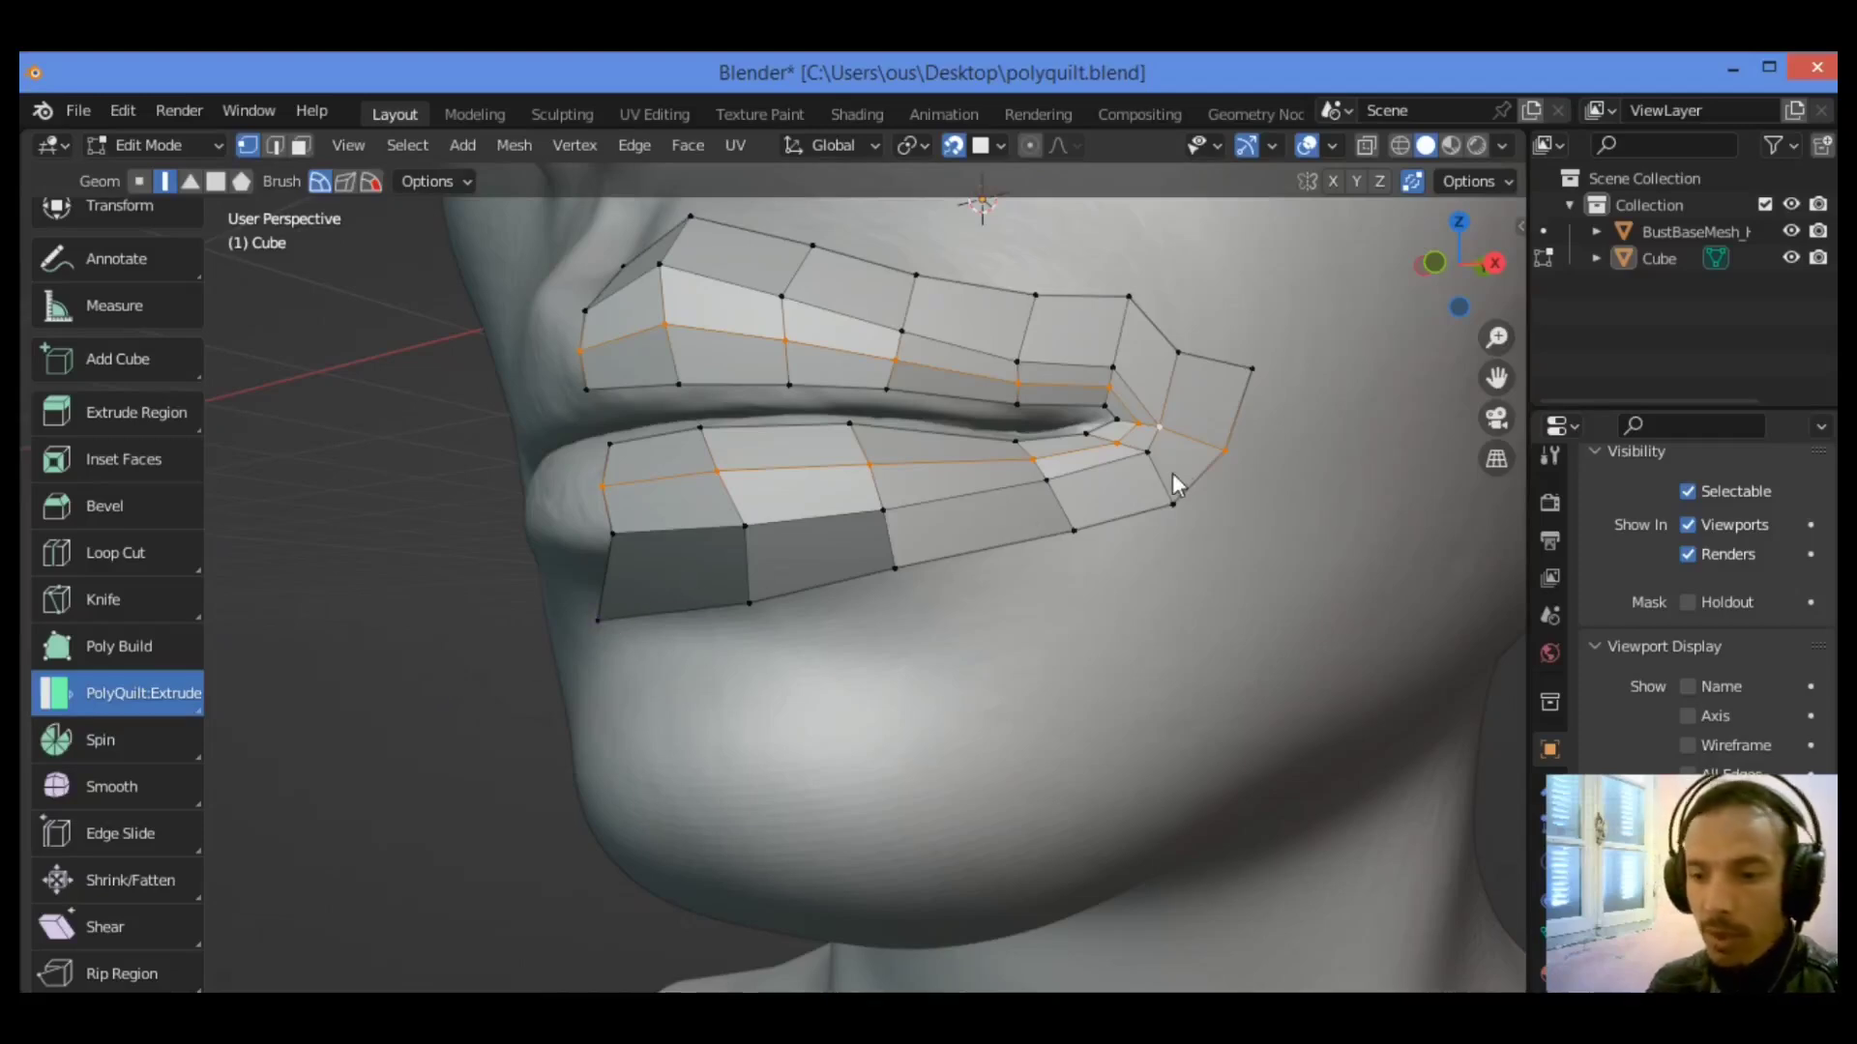
- Close the mouth corner with a triangle and cut a new edge loop along the lower lip
click(1192, 333)
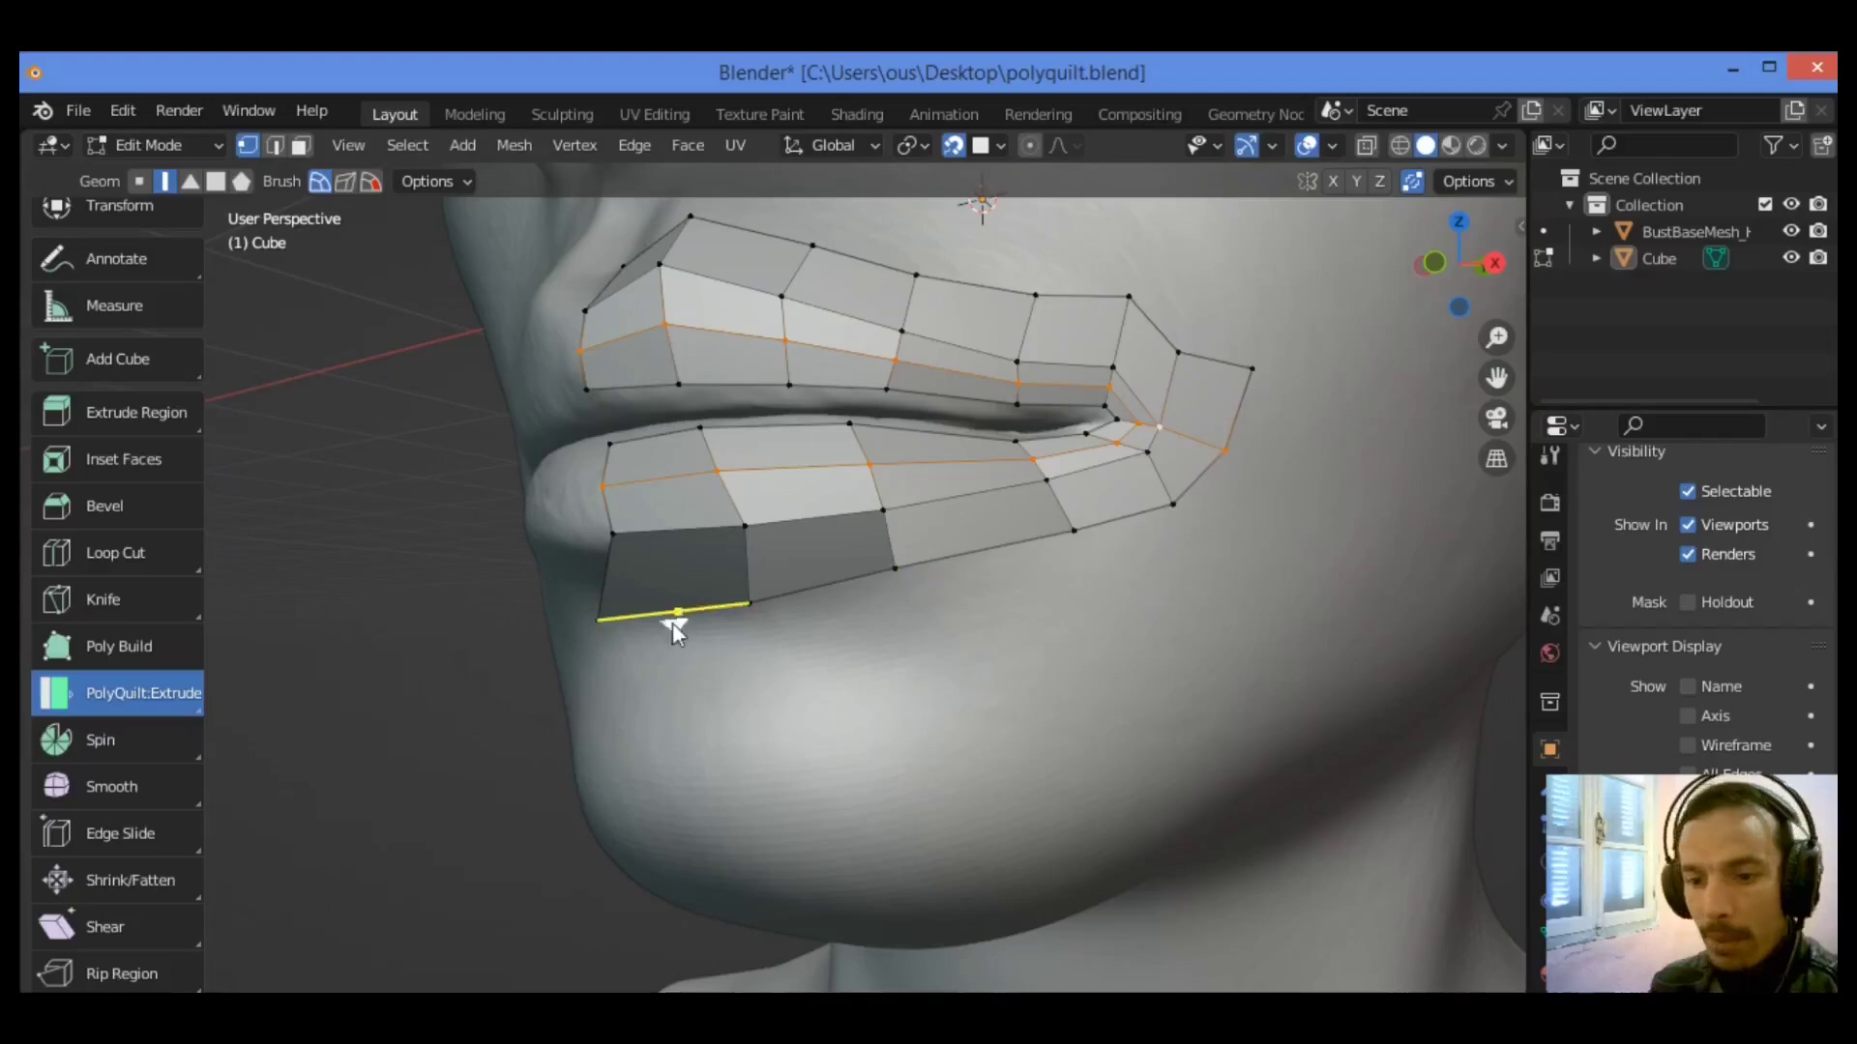
drag(127, 704, 190, 474)
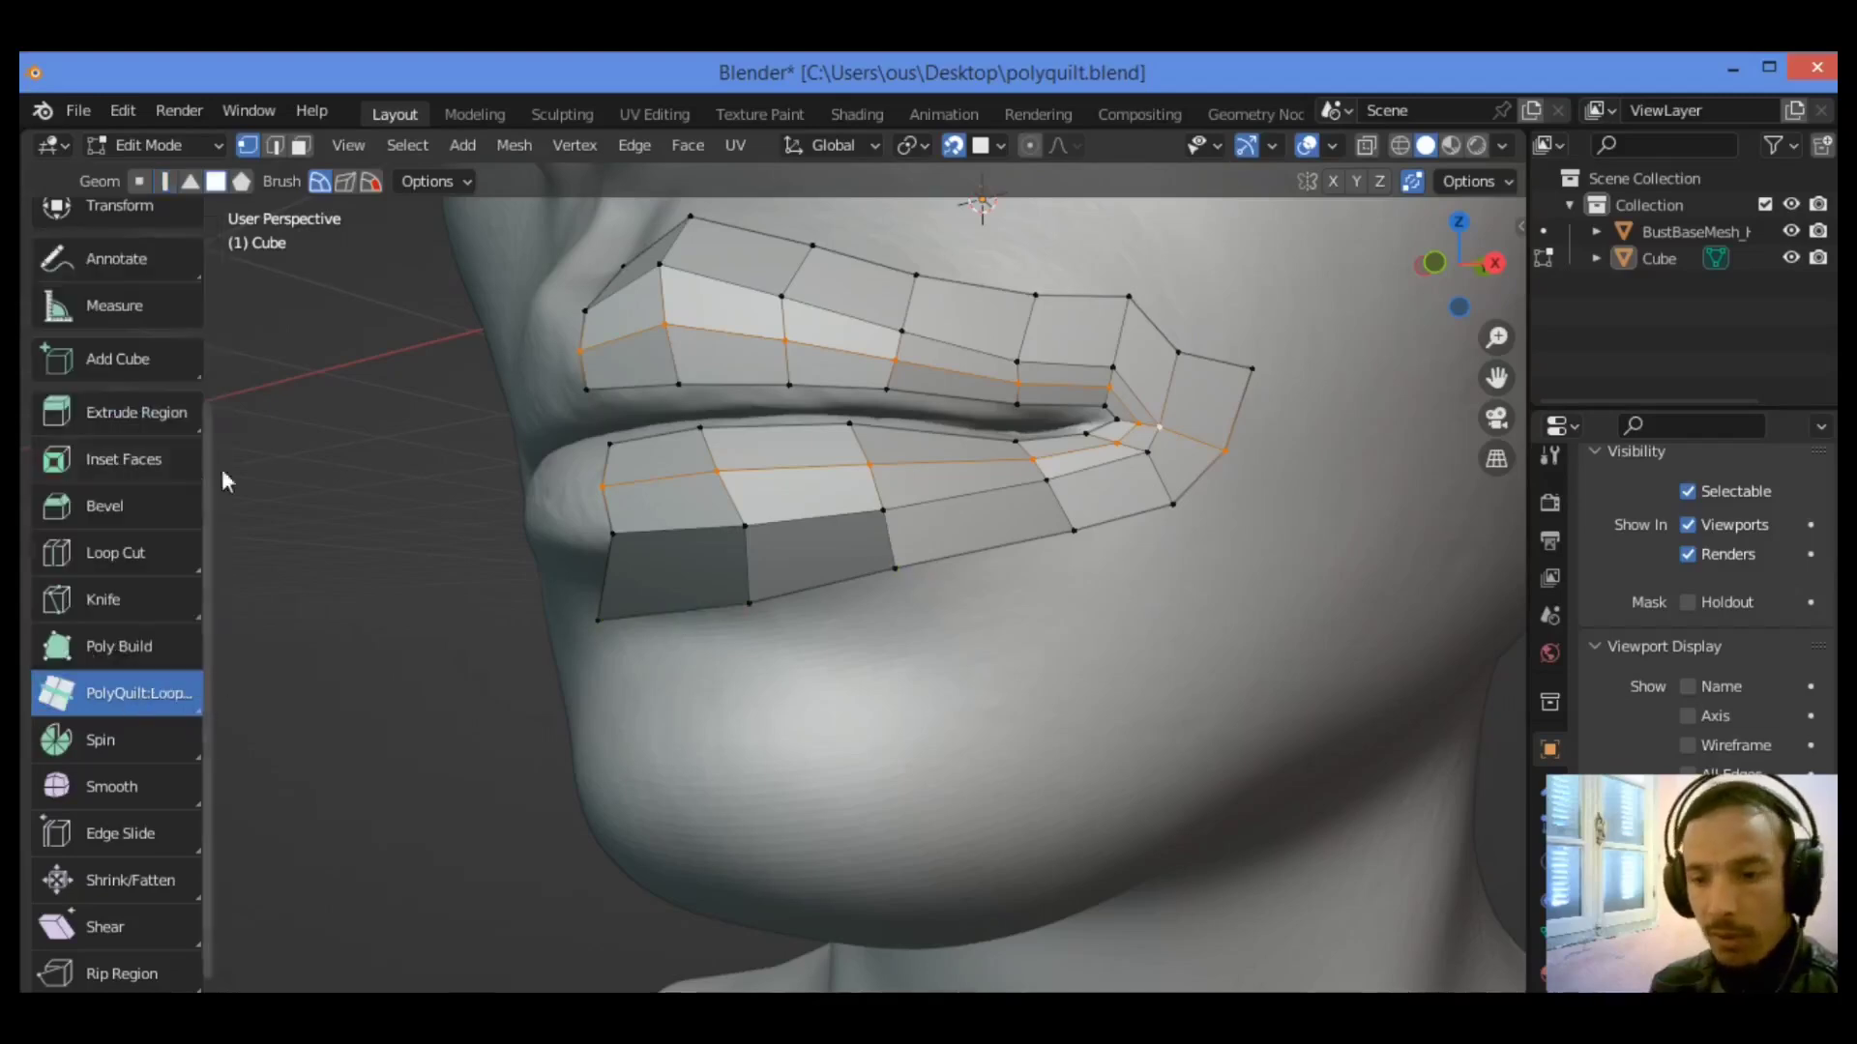
click(752, 561)
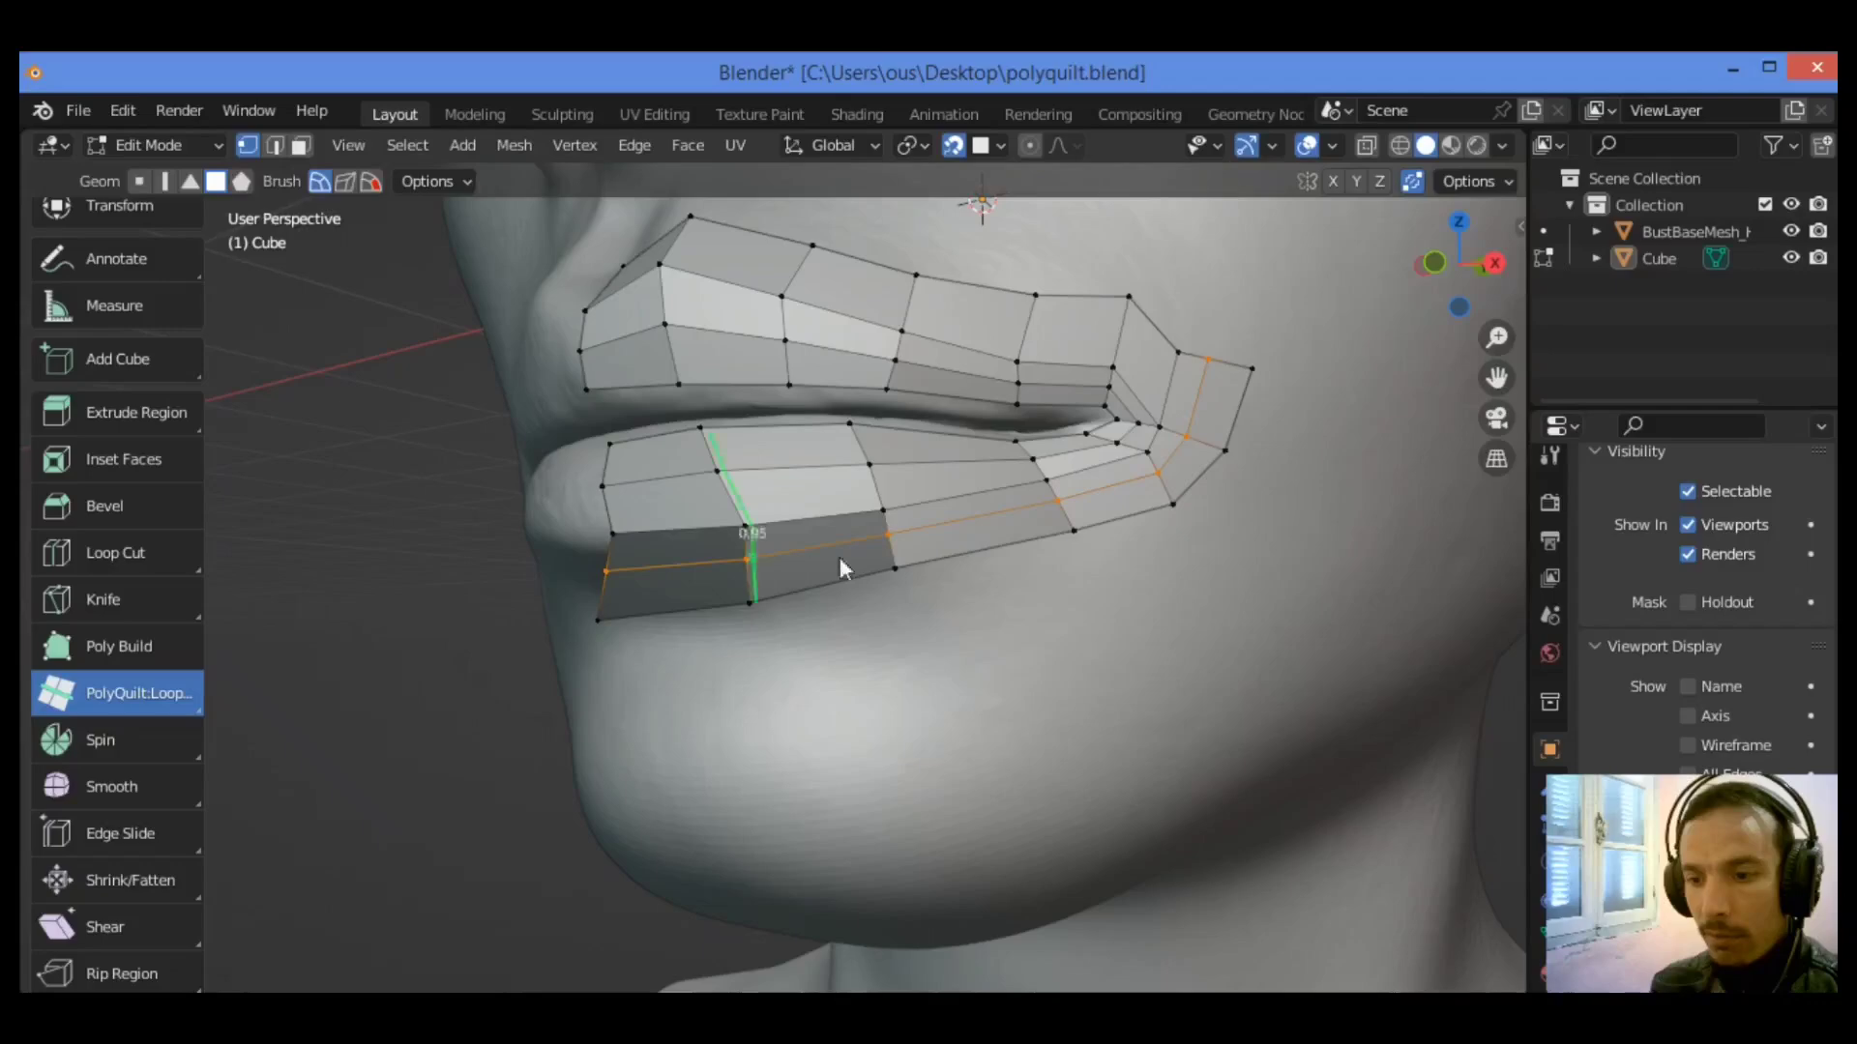
drag(1476, 270, 619, 606)
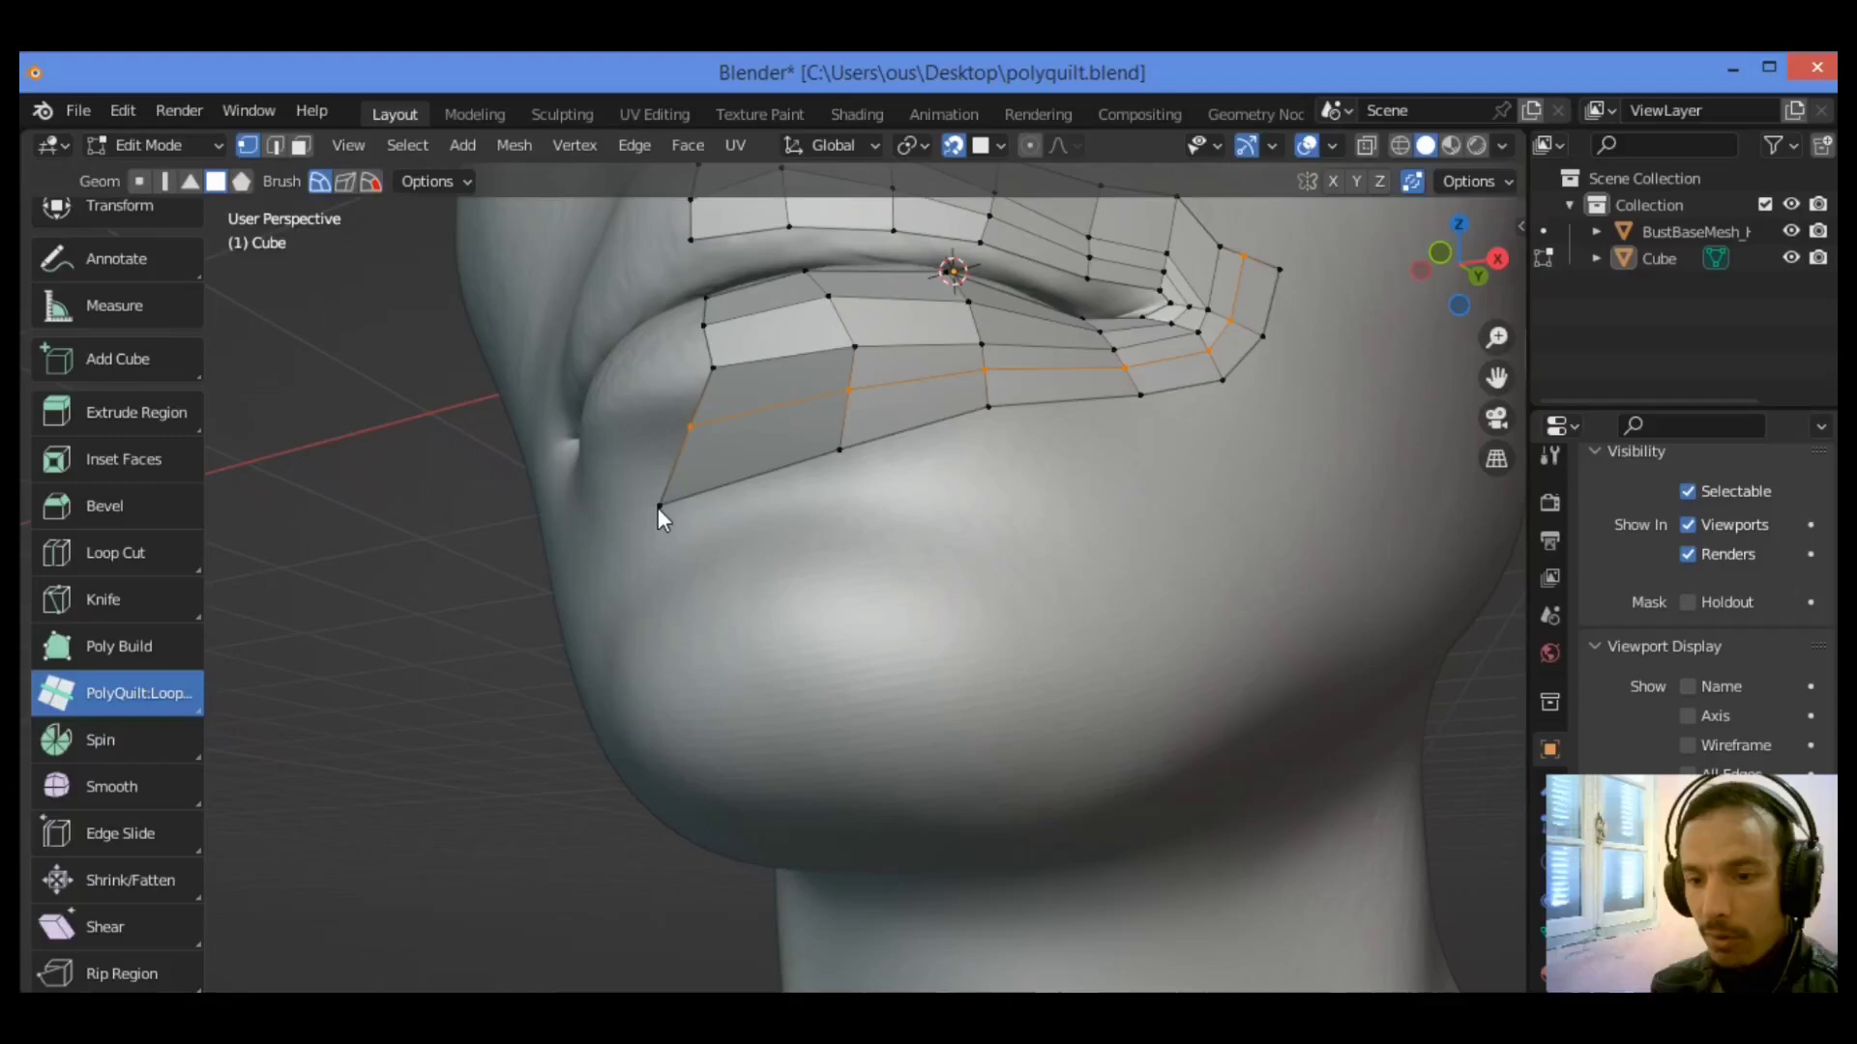
- With the main PolyQuilt tool, draw a quad at the lower lip's inner end and adjust its corners
click(151, 691)
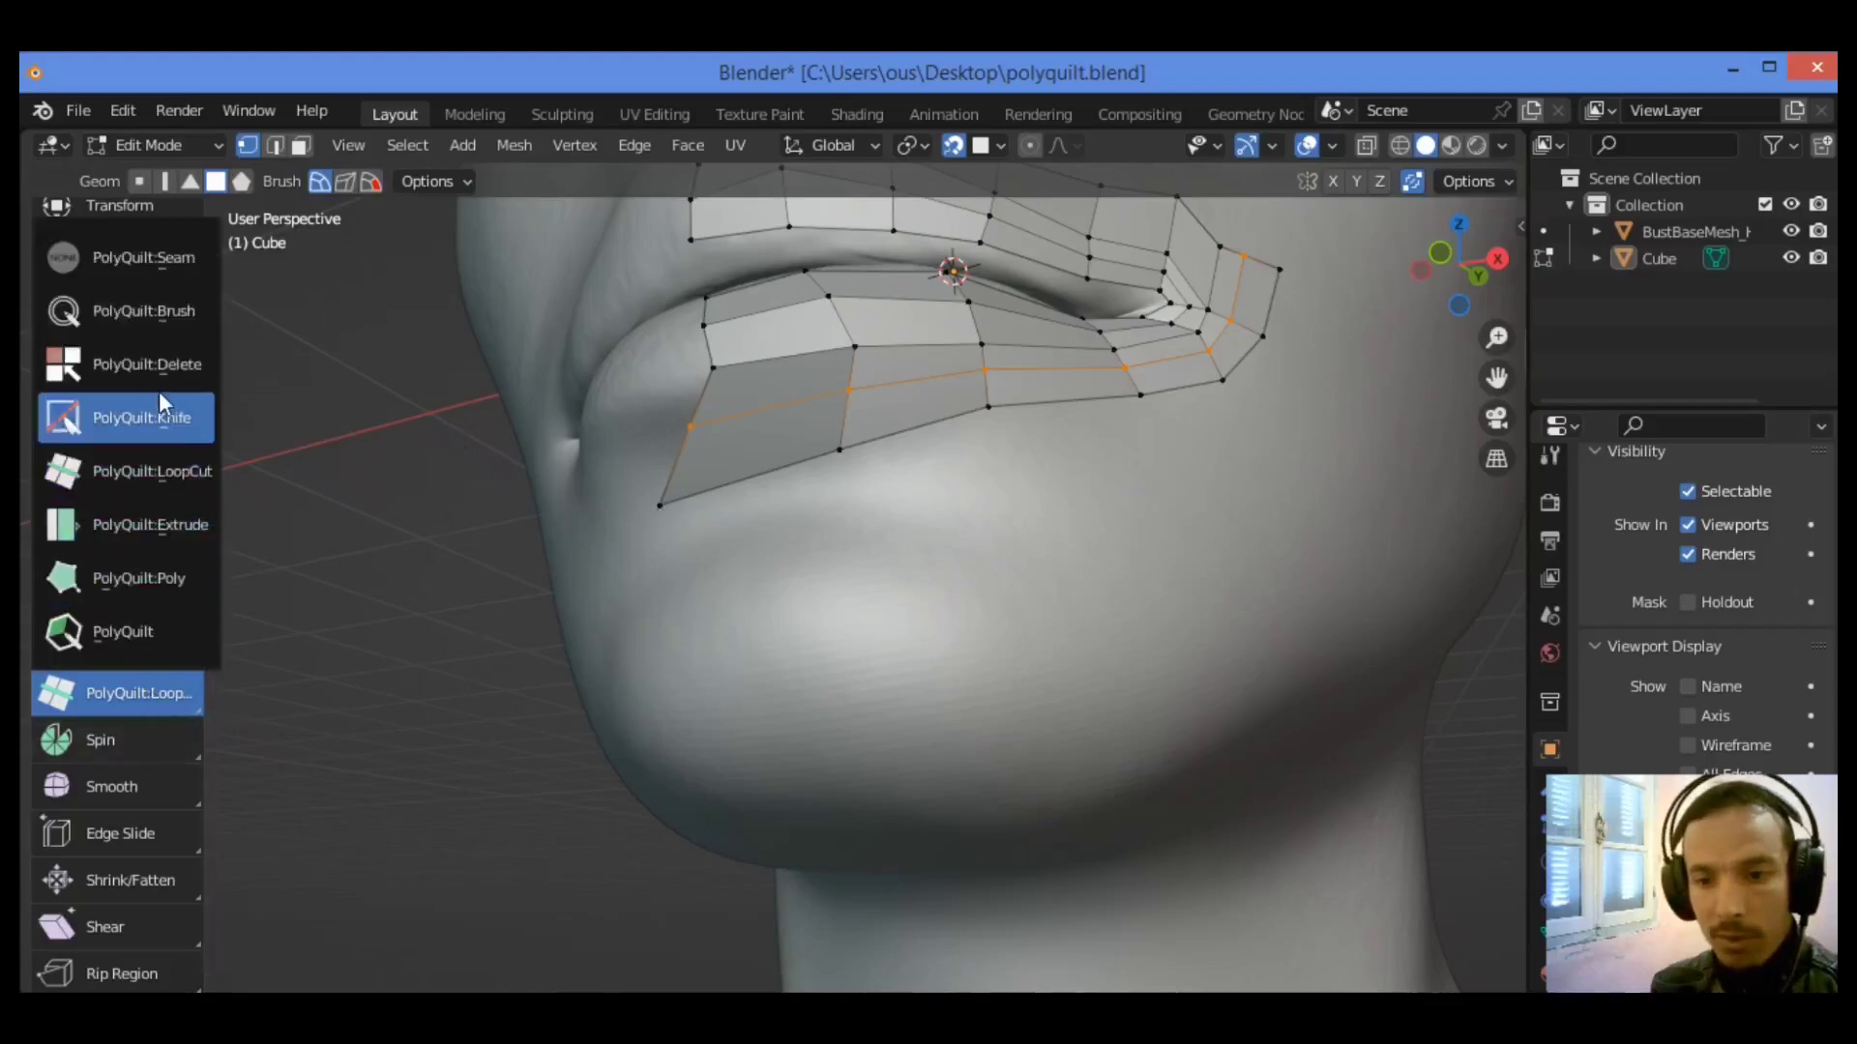
click(170, 631)
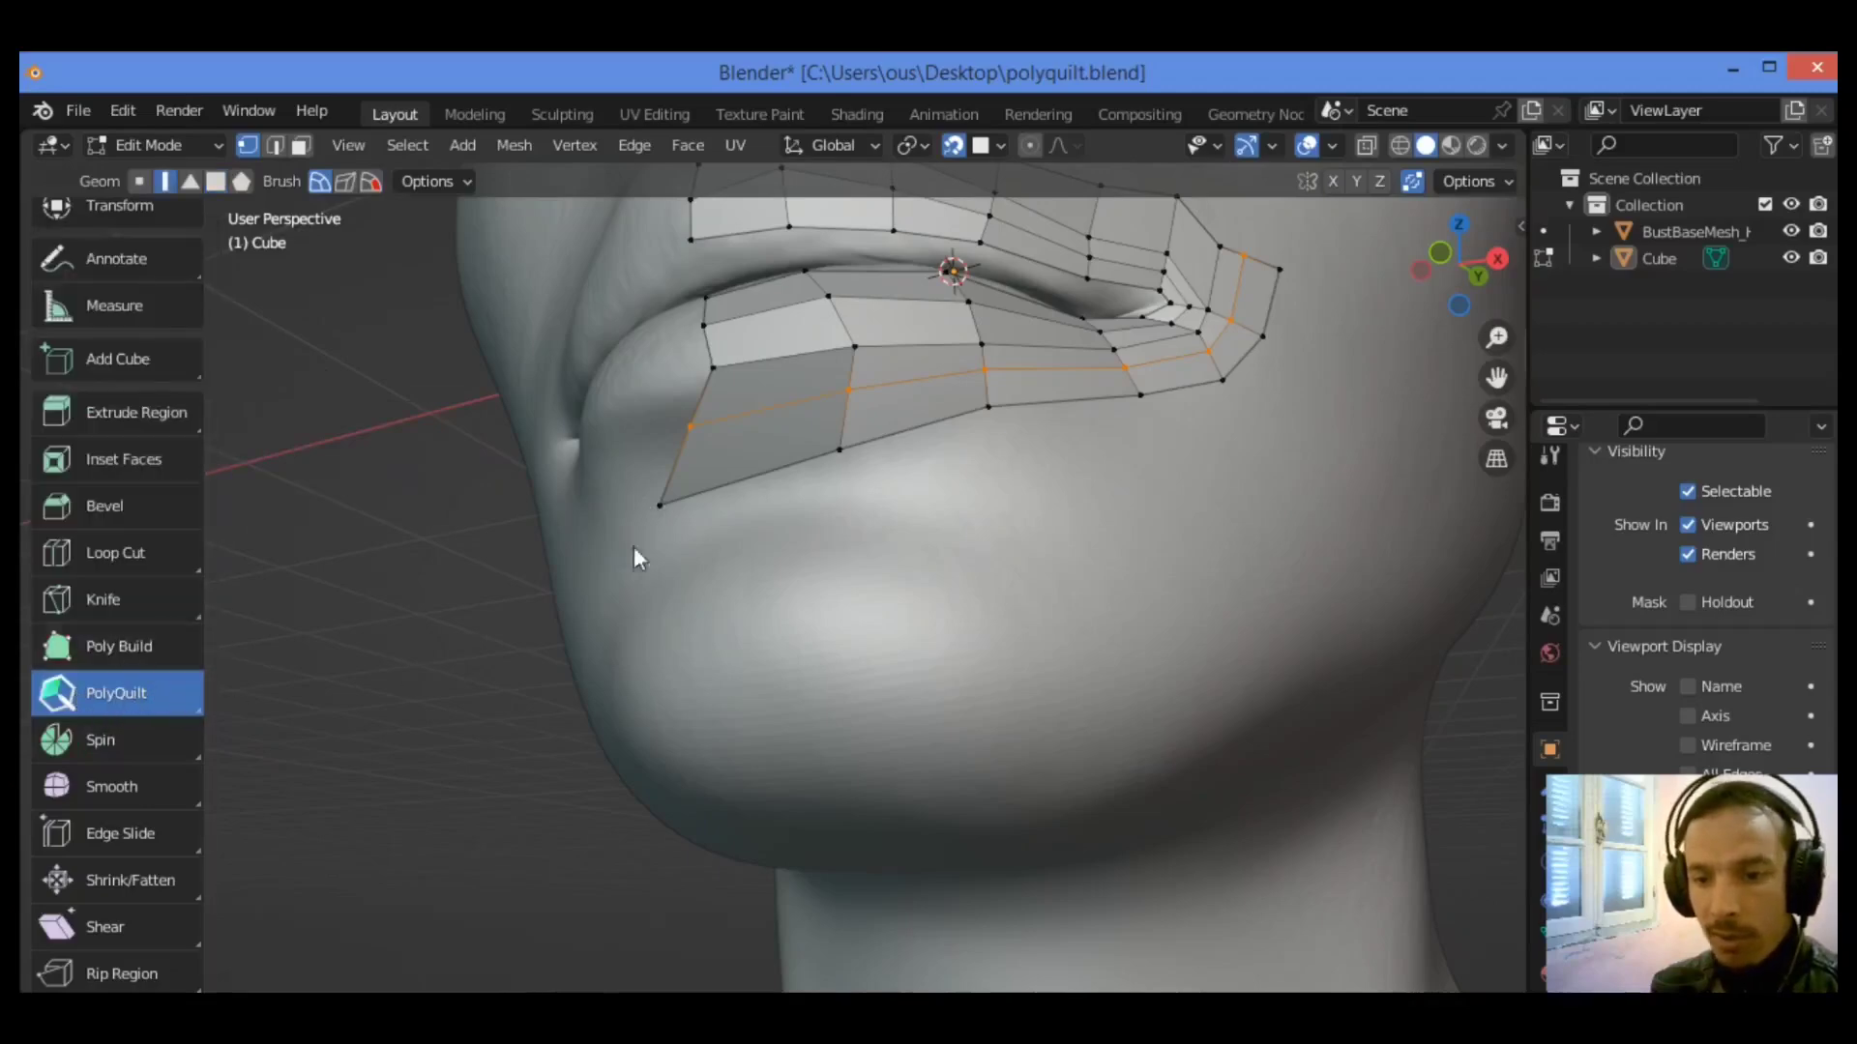
drag(659, 499, 687, 503)
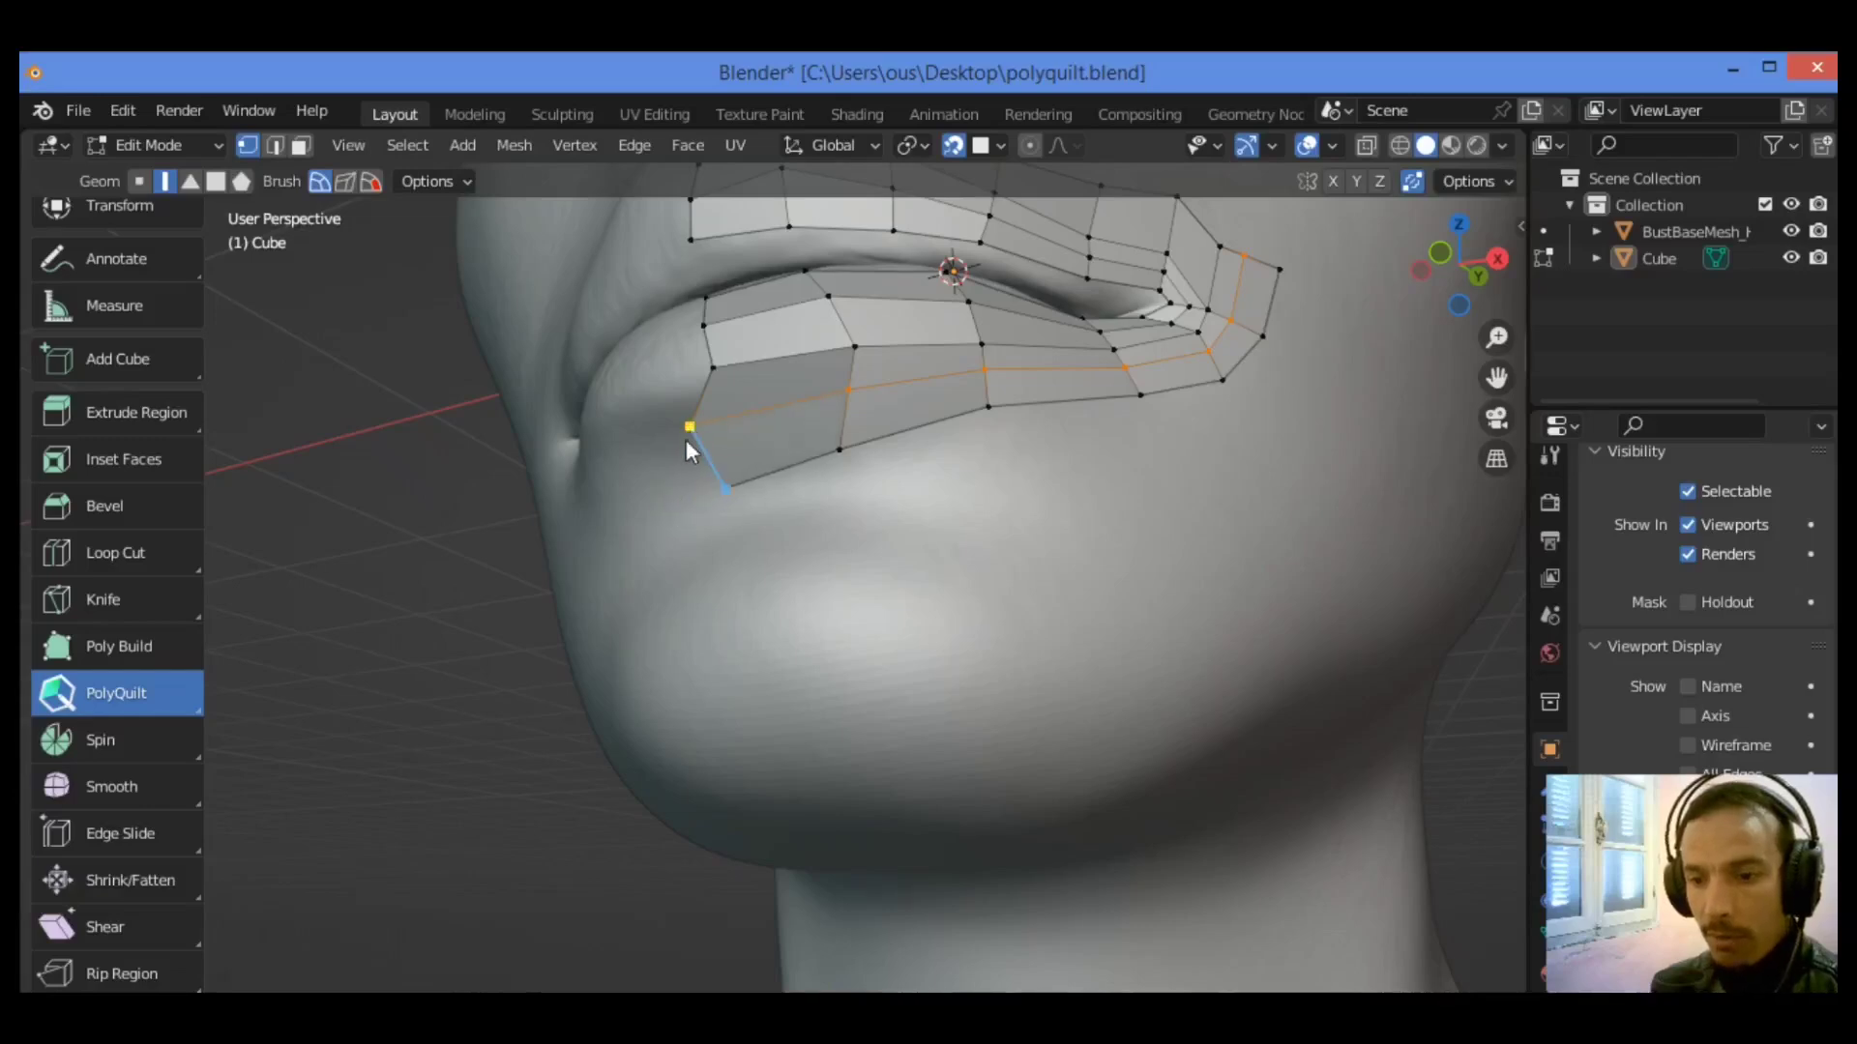
drag(725, 489, 640, 521)
drag(691, 427, 692, 419)
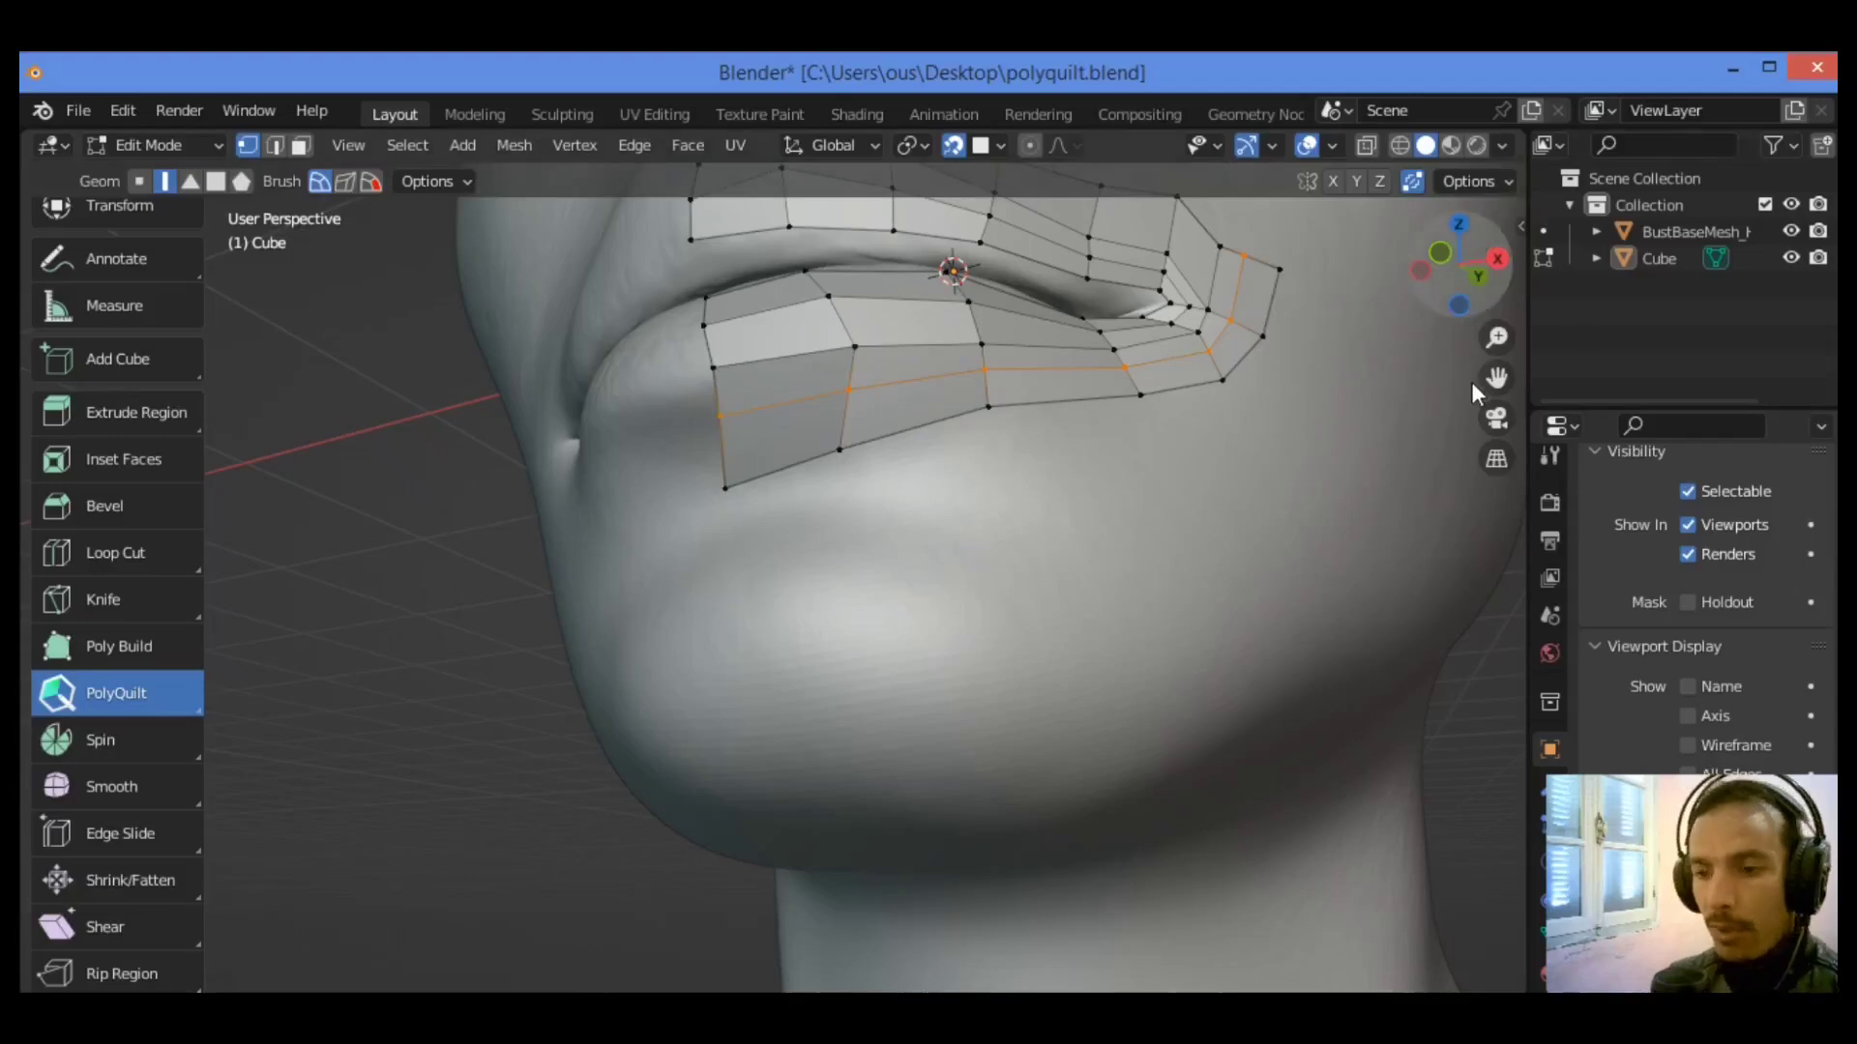
middle_drag(1471, 381, 1466, 298)
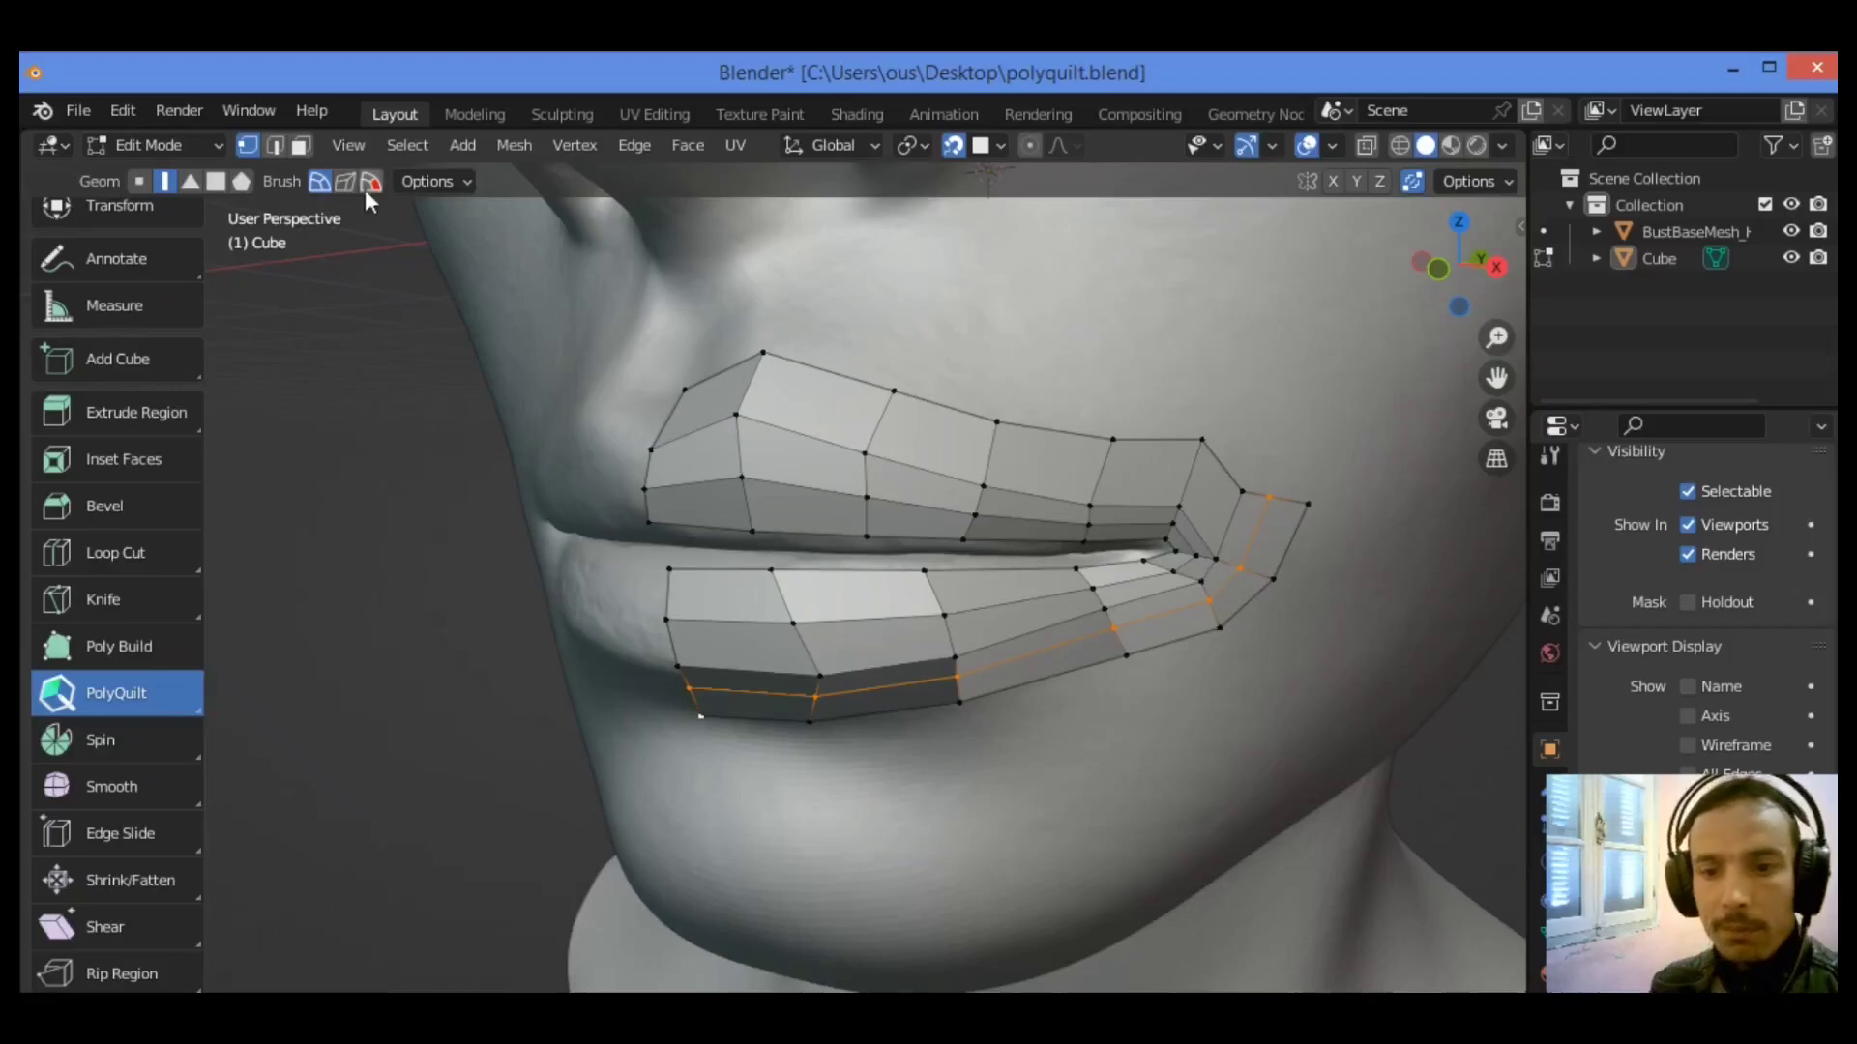
- Trial a Symmetrize +X to -X on the lip mesh, undo it, and select the whole mesh
click(517, 145)
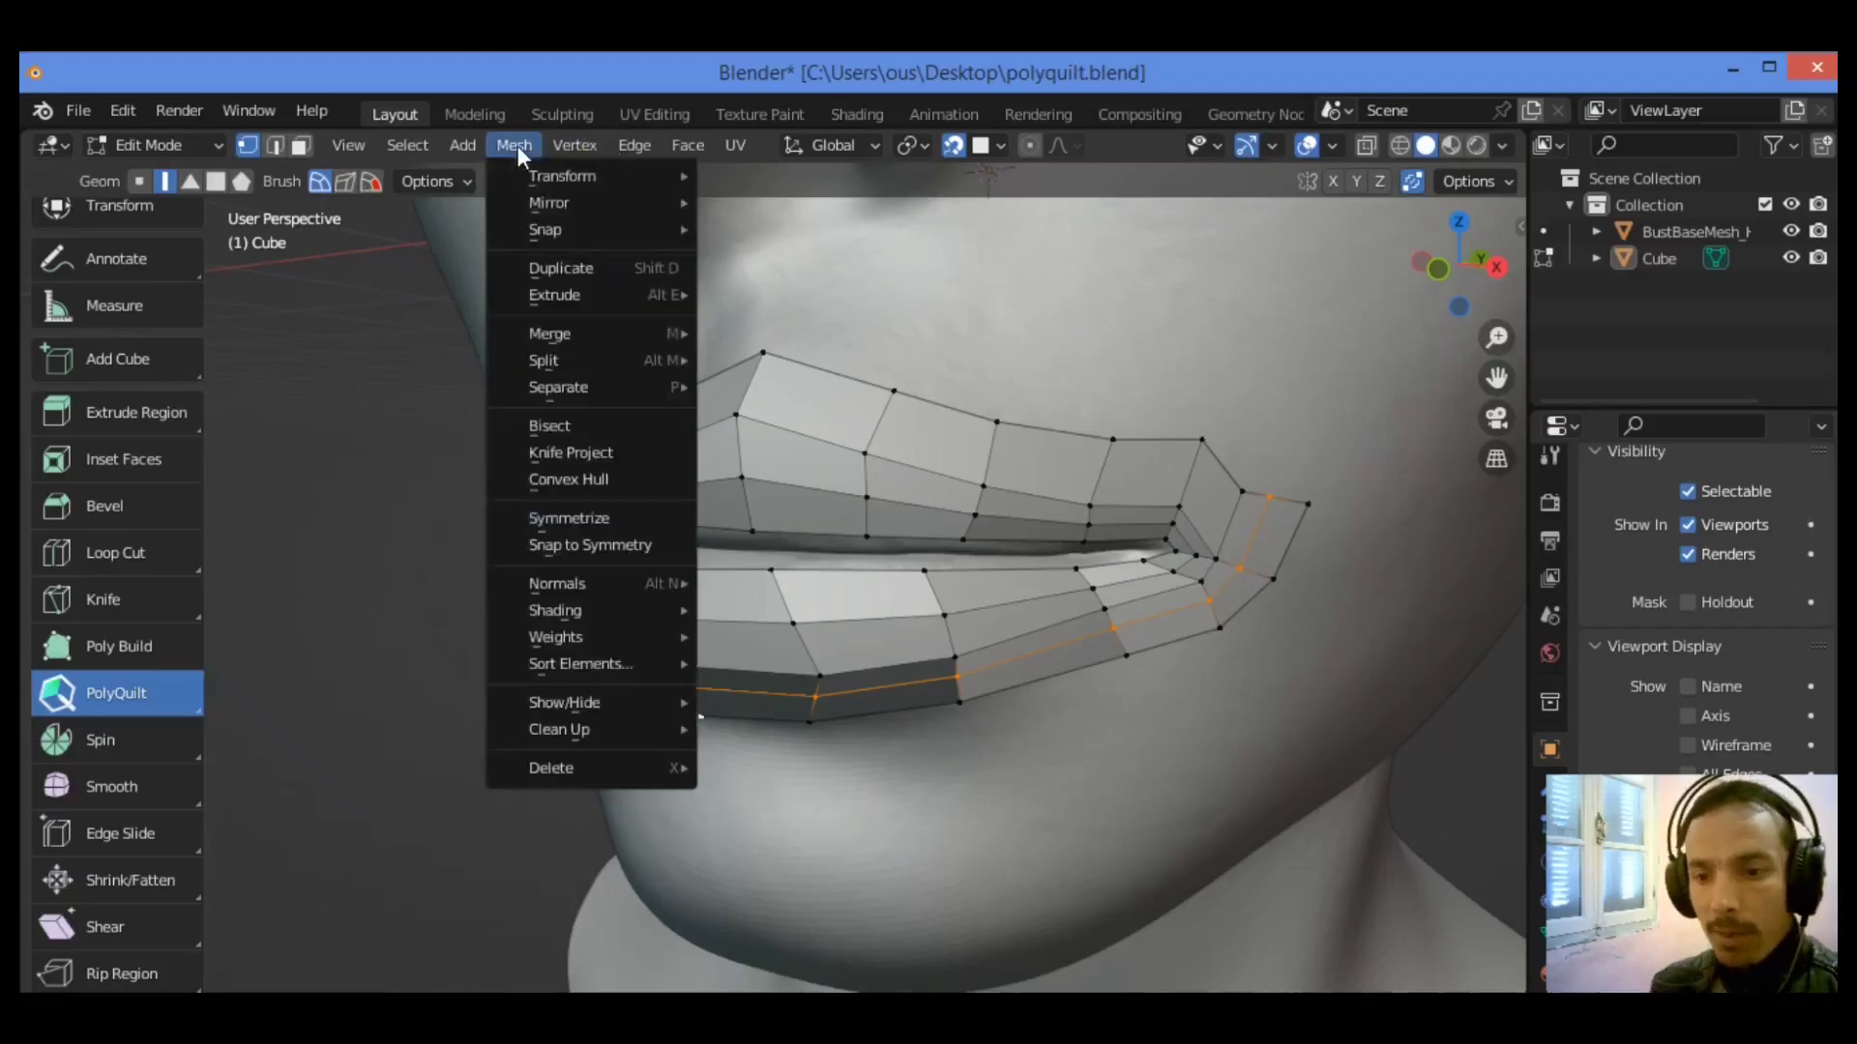
click(592, 519)
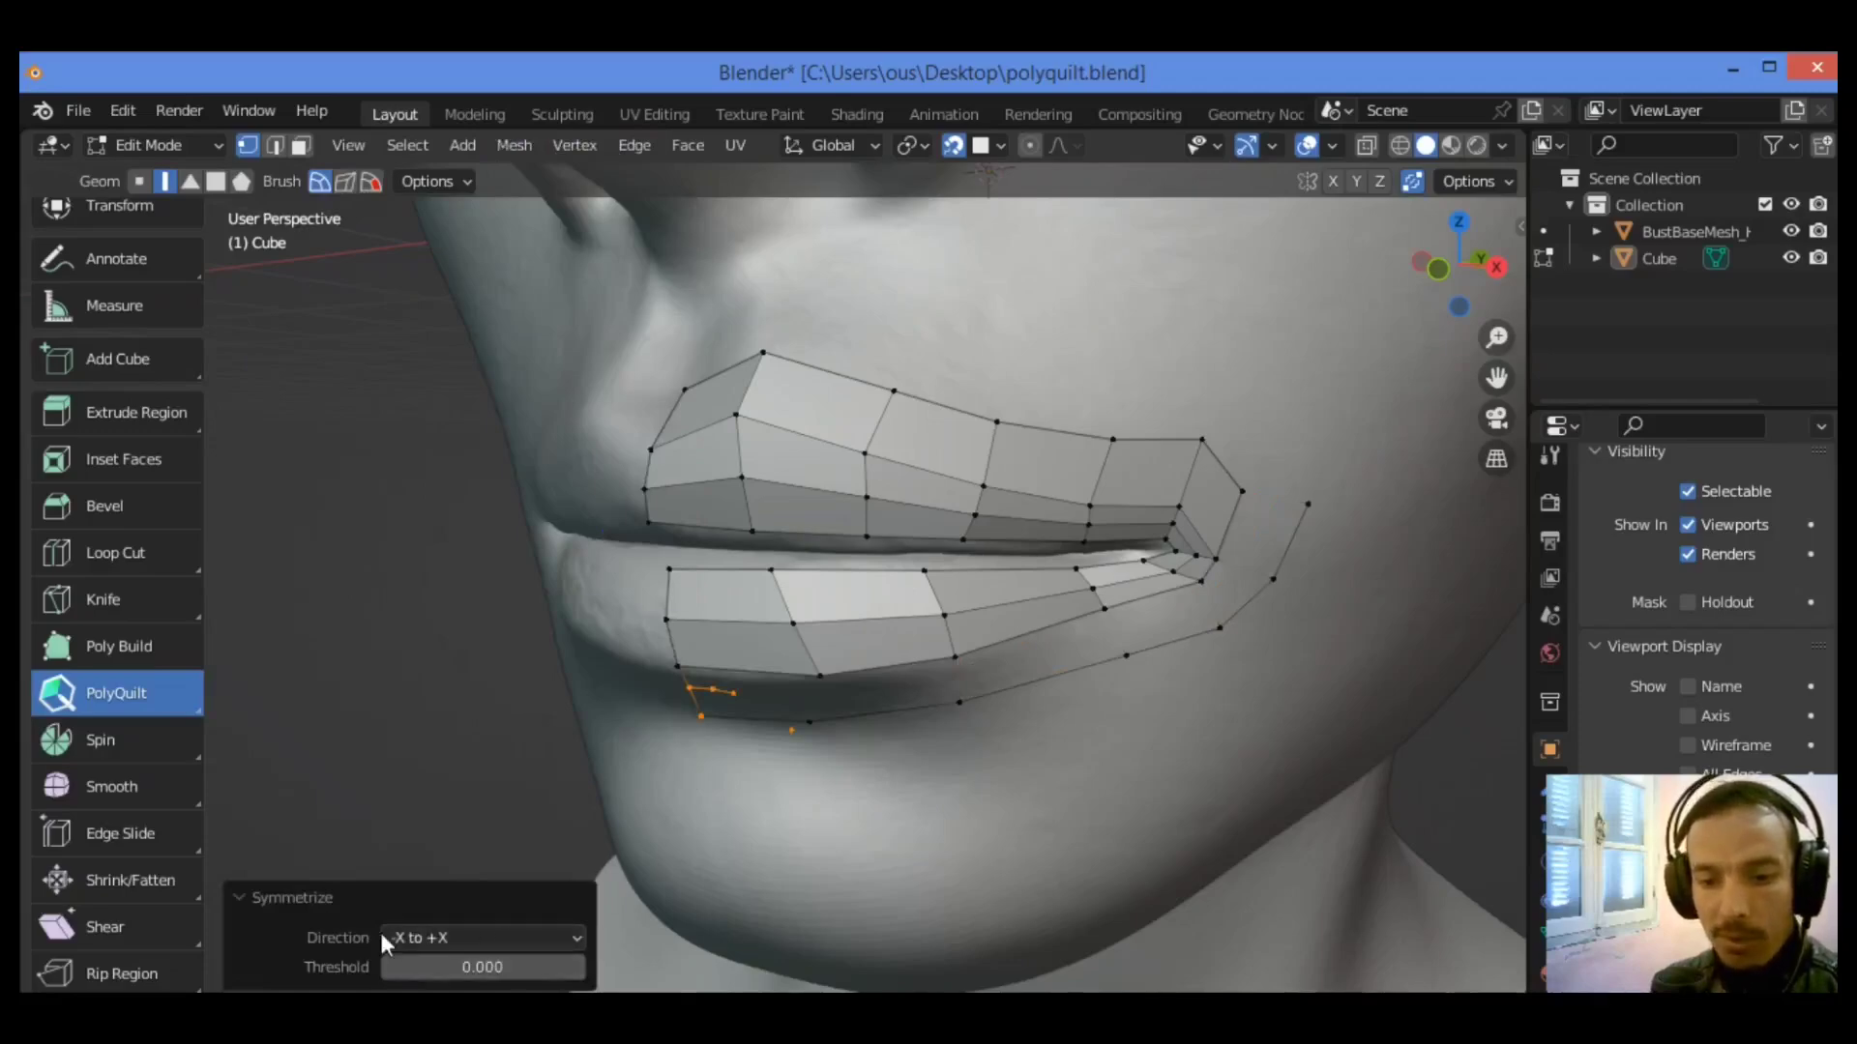
click(491, 938)
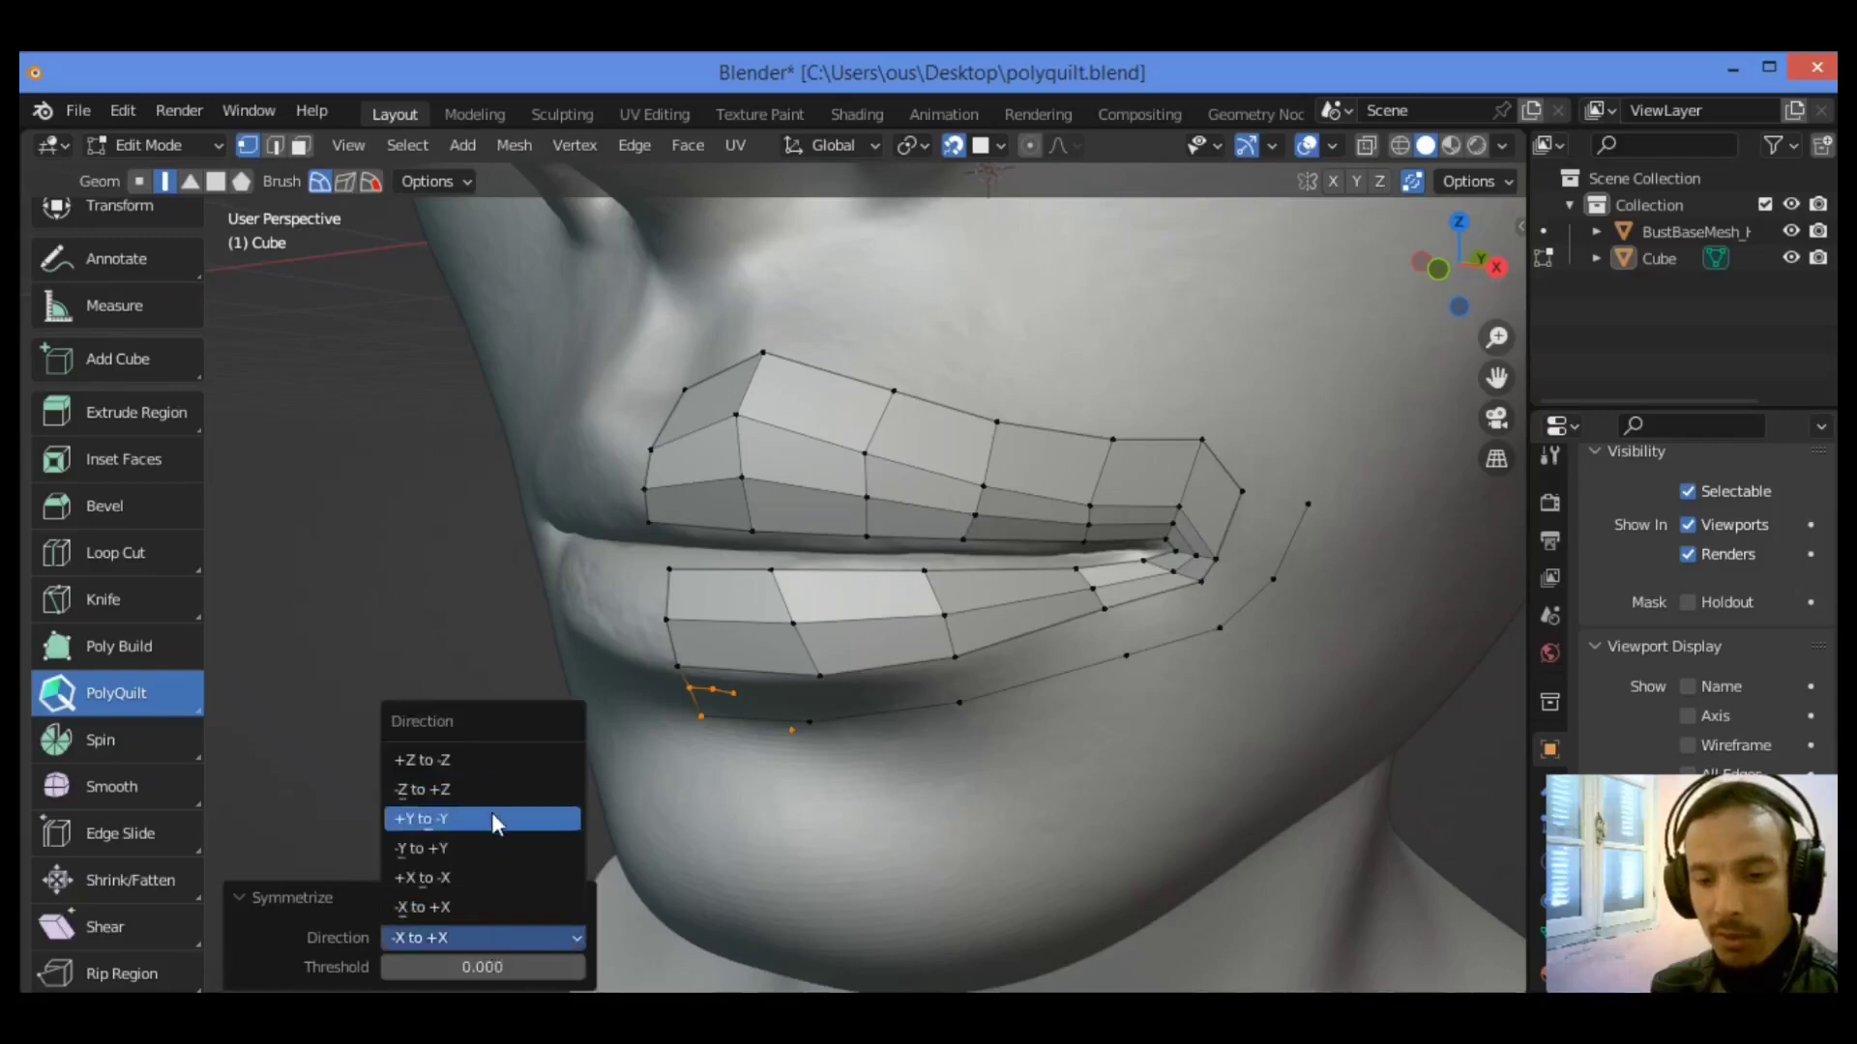
click(486, 878)
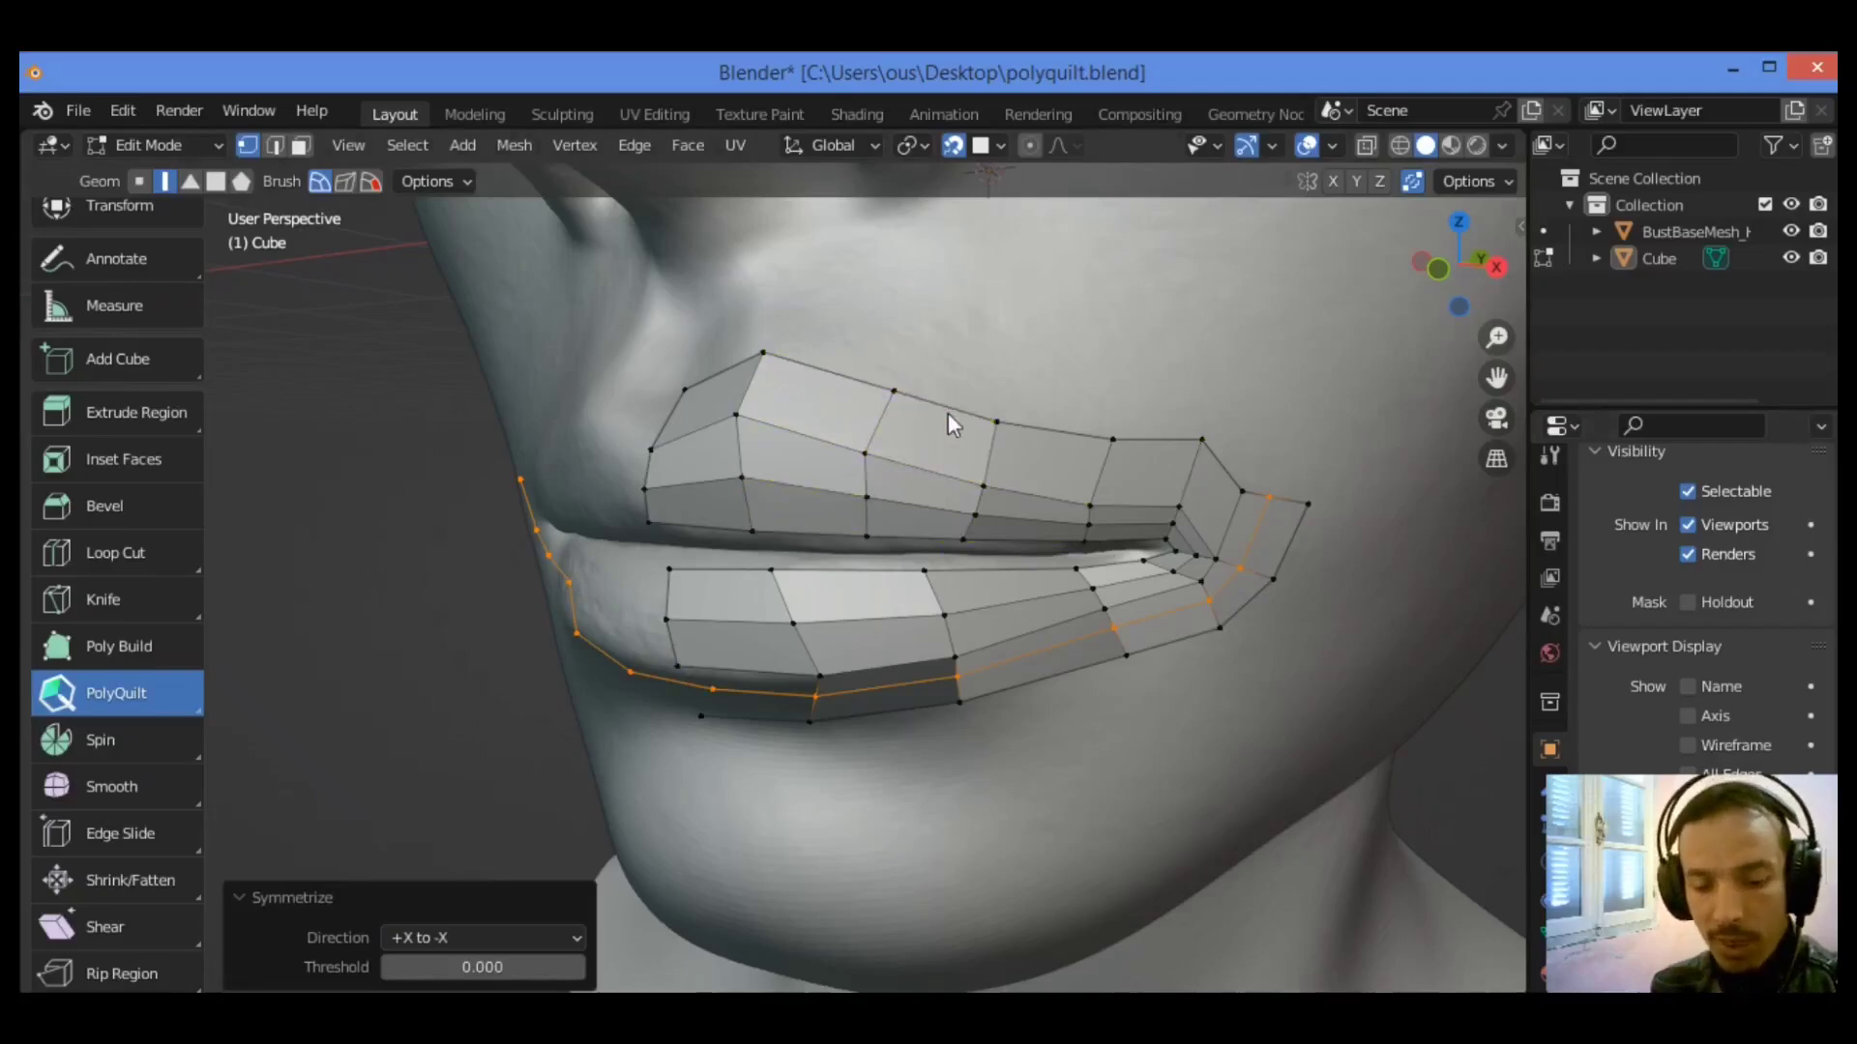
key(ctrl+z)
key(a)
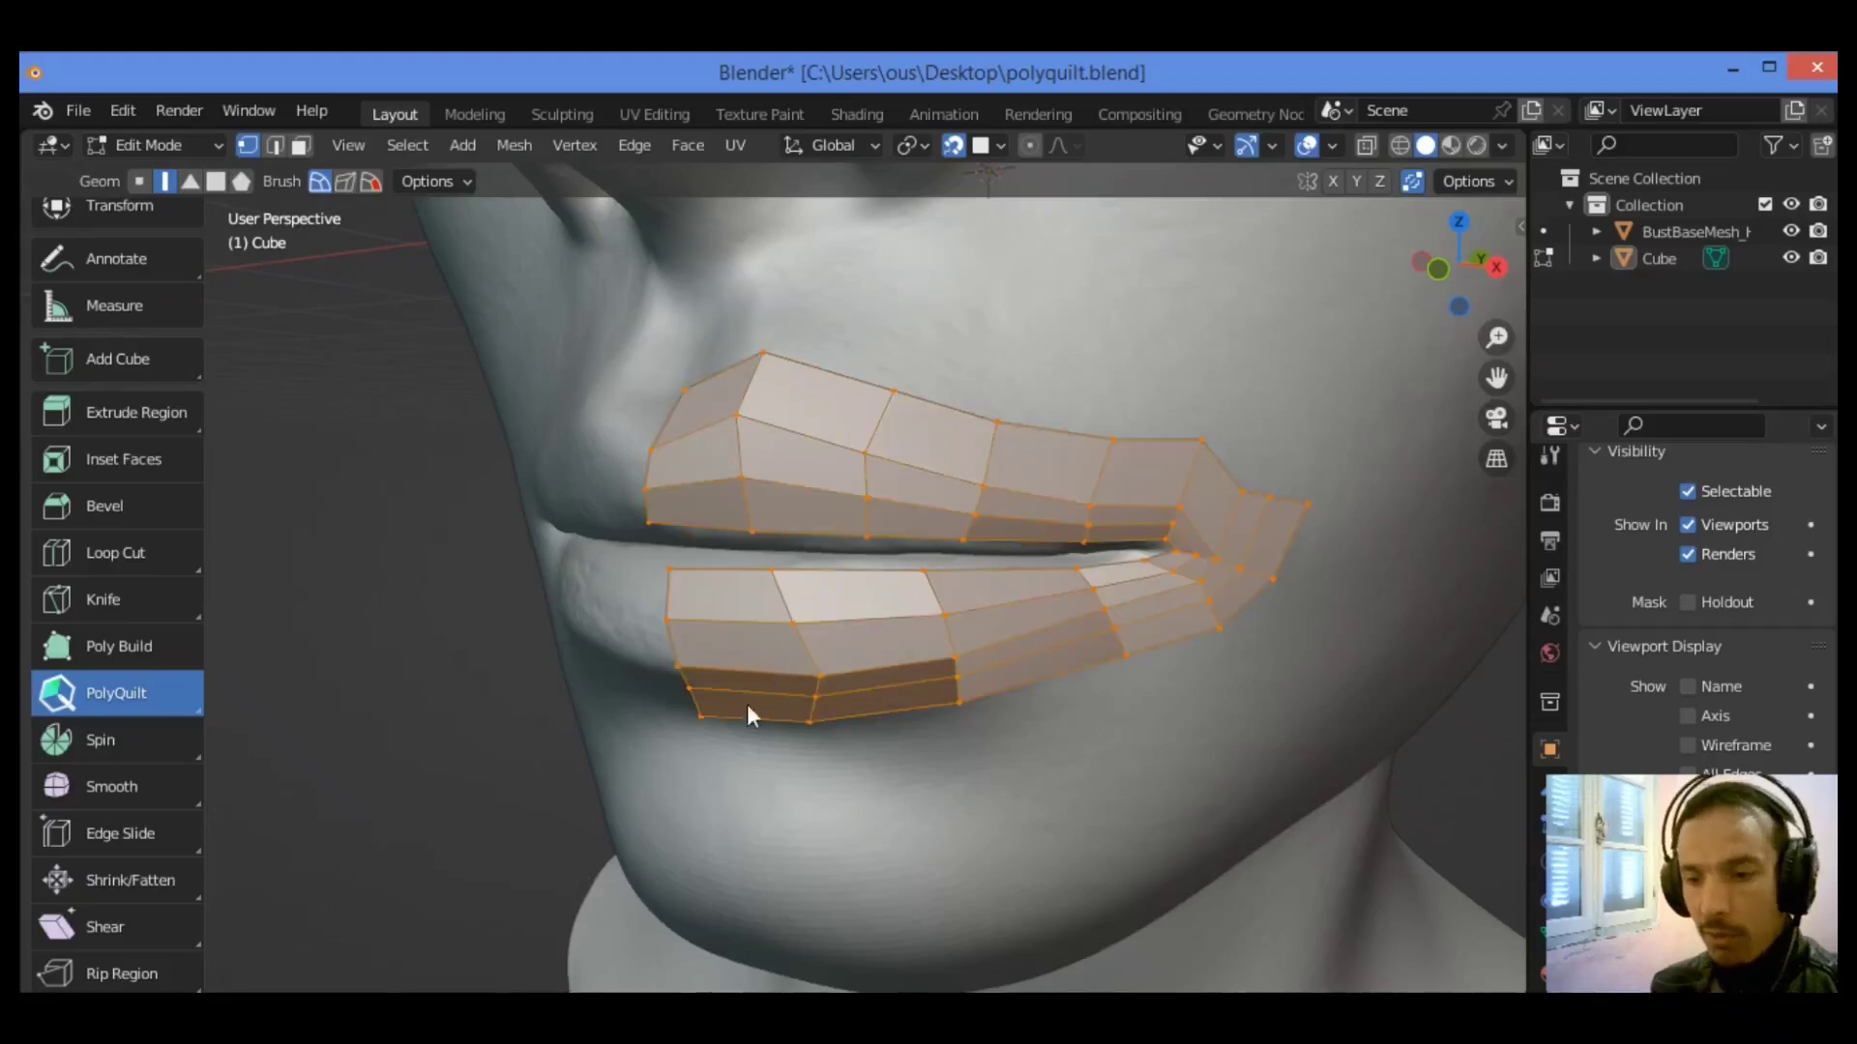
- Symmetrize the whole lip mesh +X to -X and orbit to inspect the mirrored lips
click(510, 153)
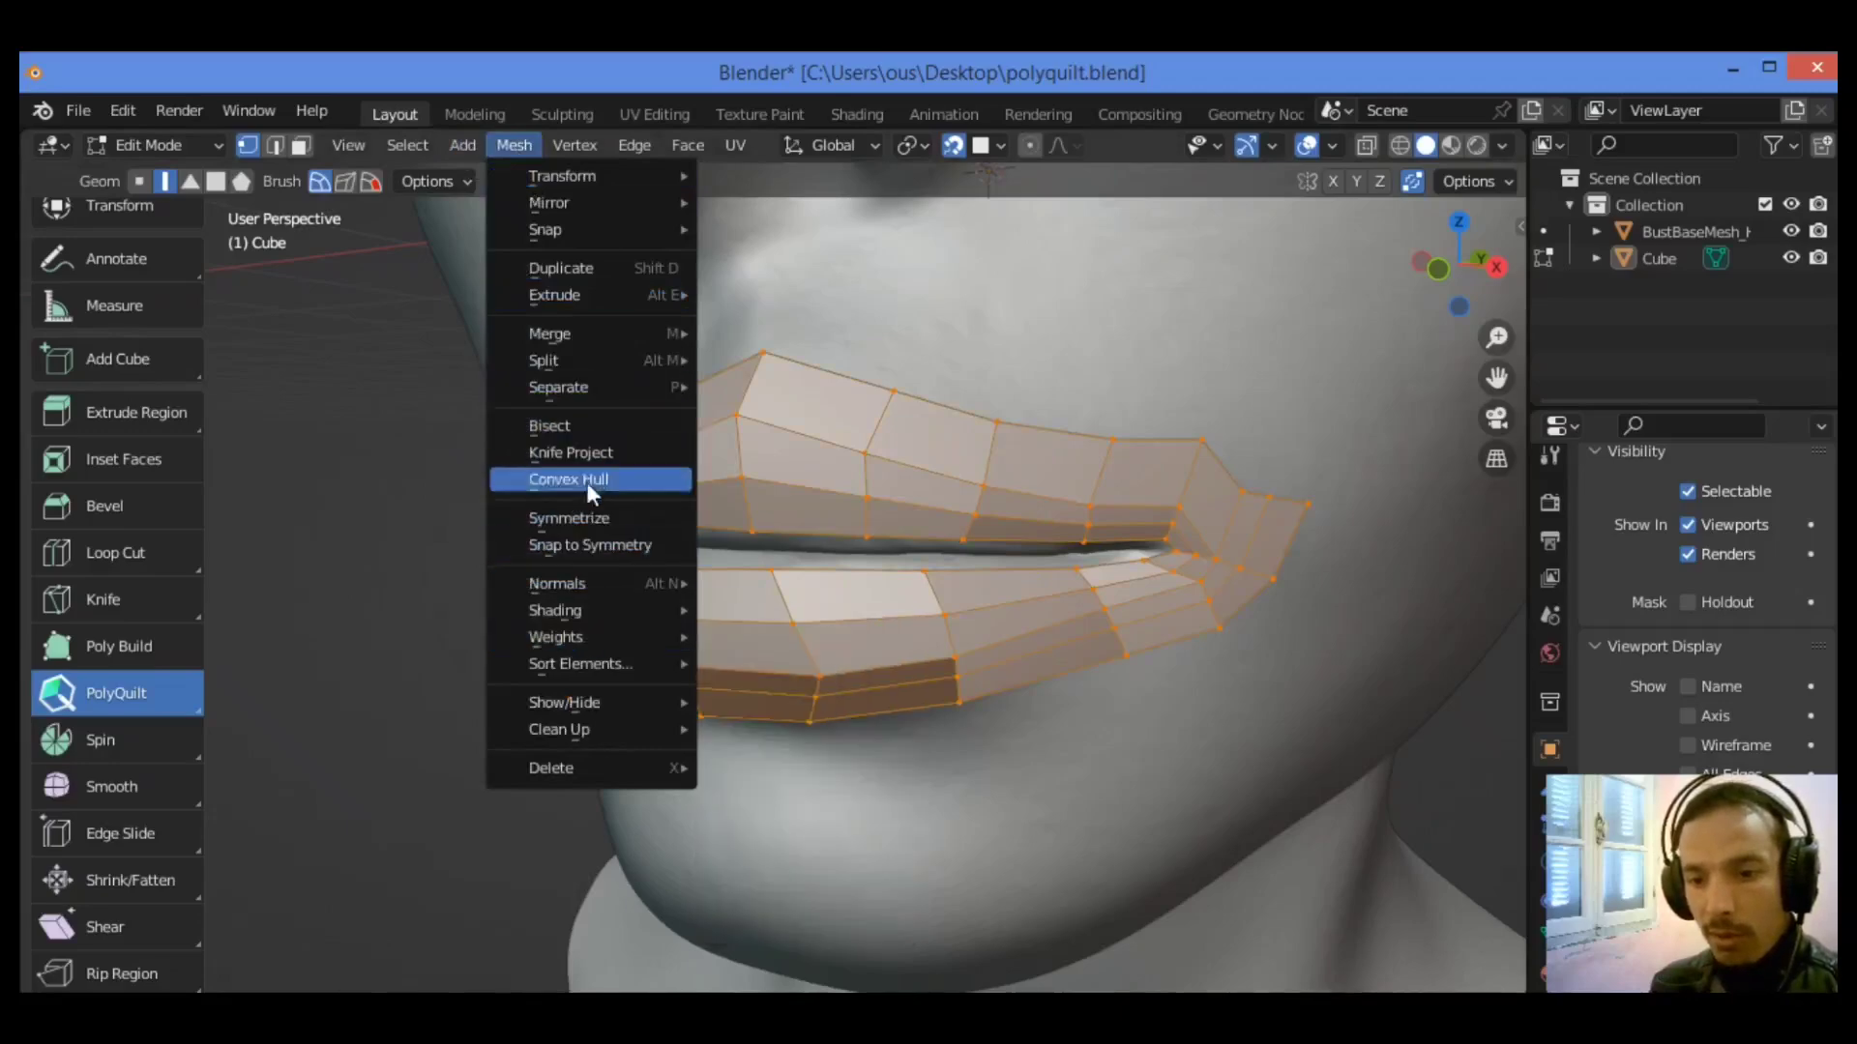
click(599, 518)
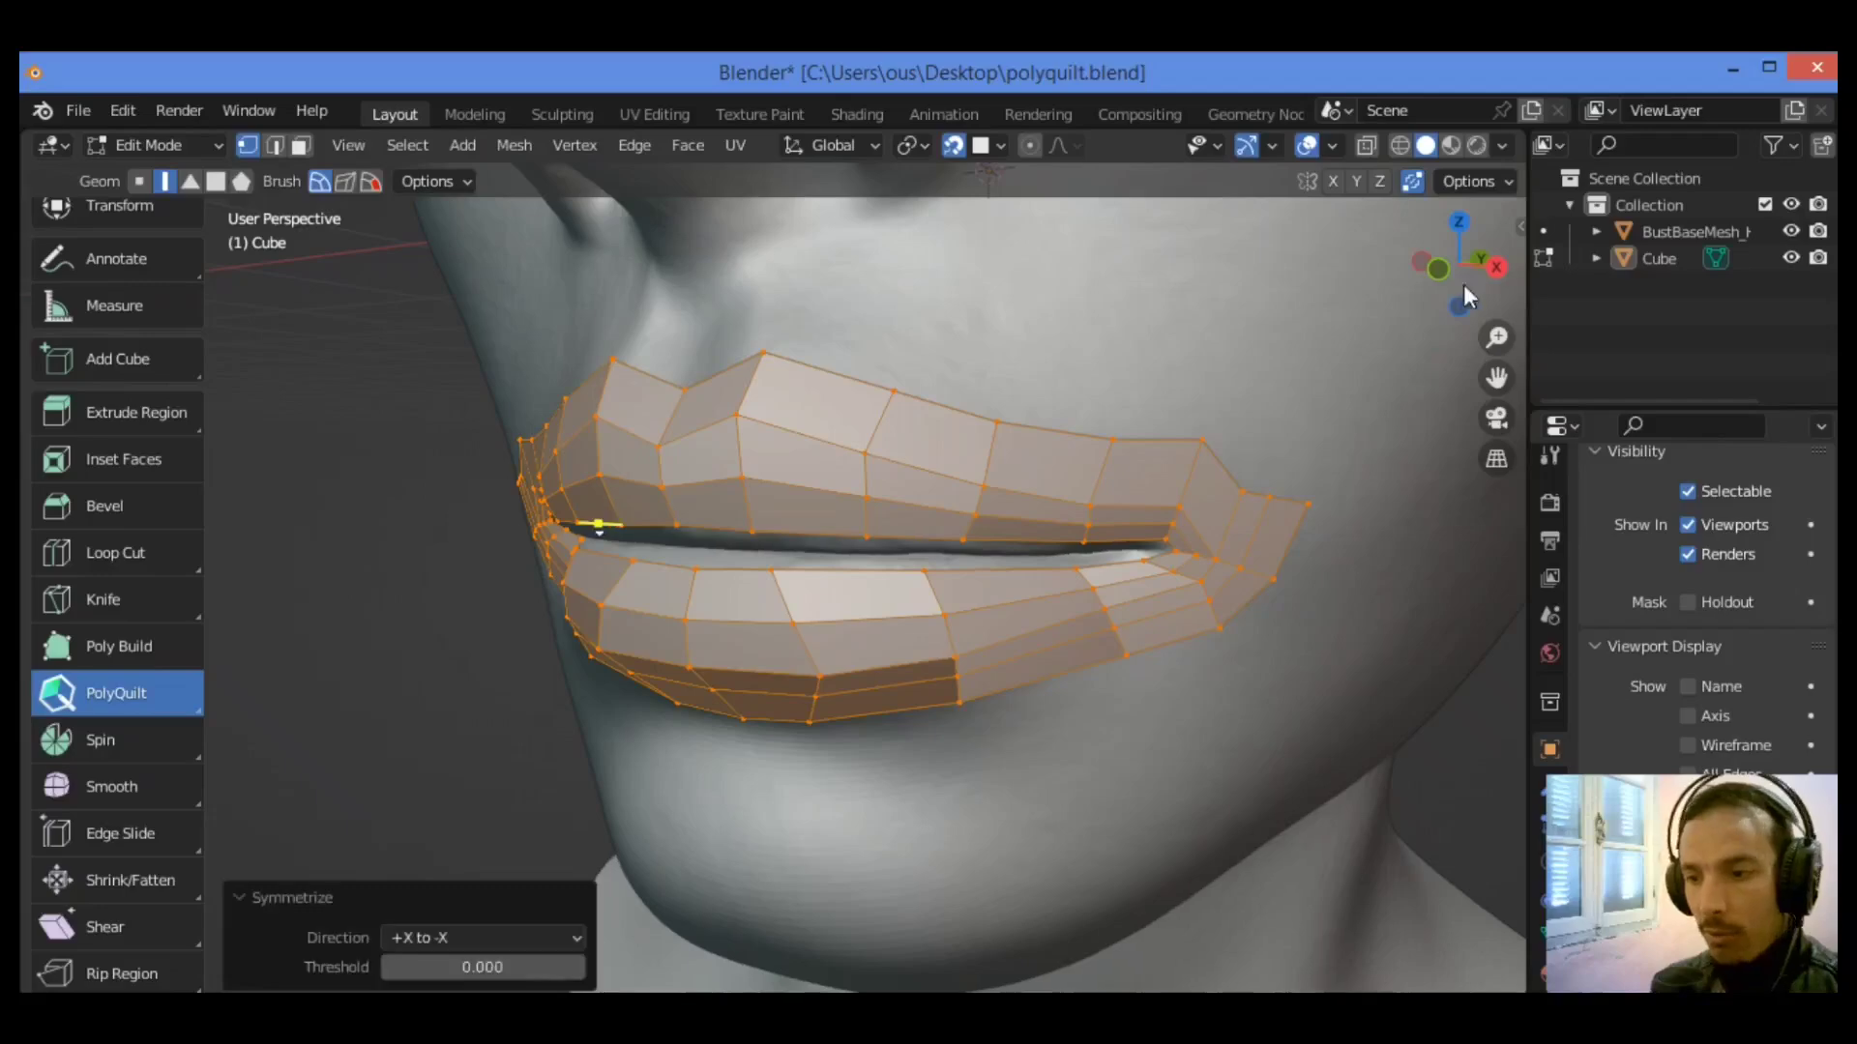
drag(1459, 263, 1050, 423)
scroll(1048, 419, down, 3)
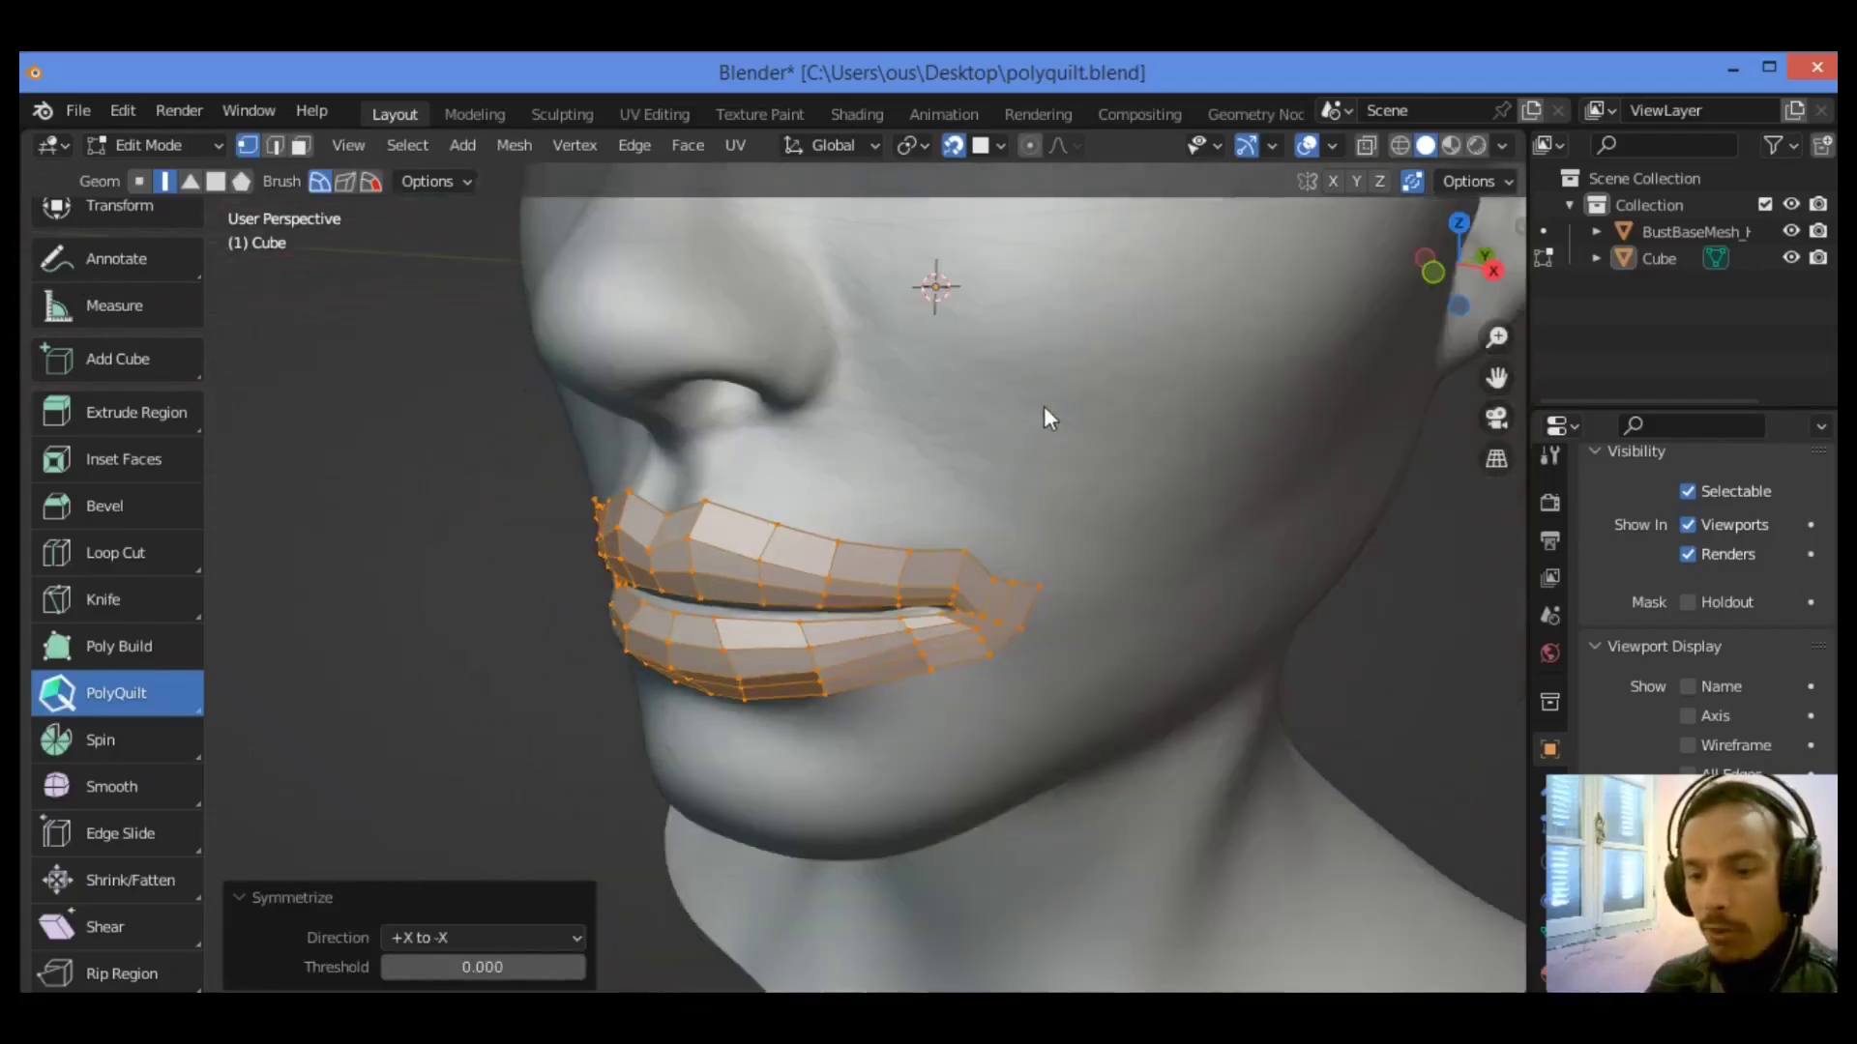
drag(399, 449, 1209, 514)
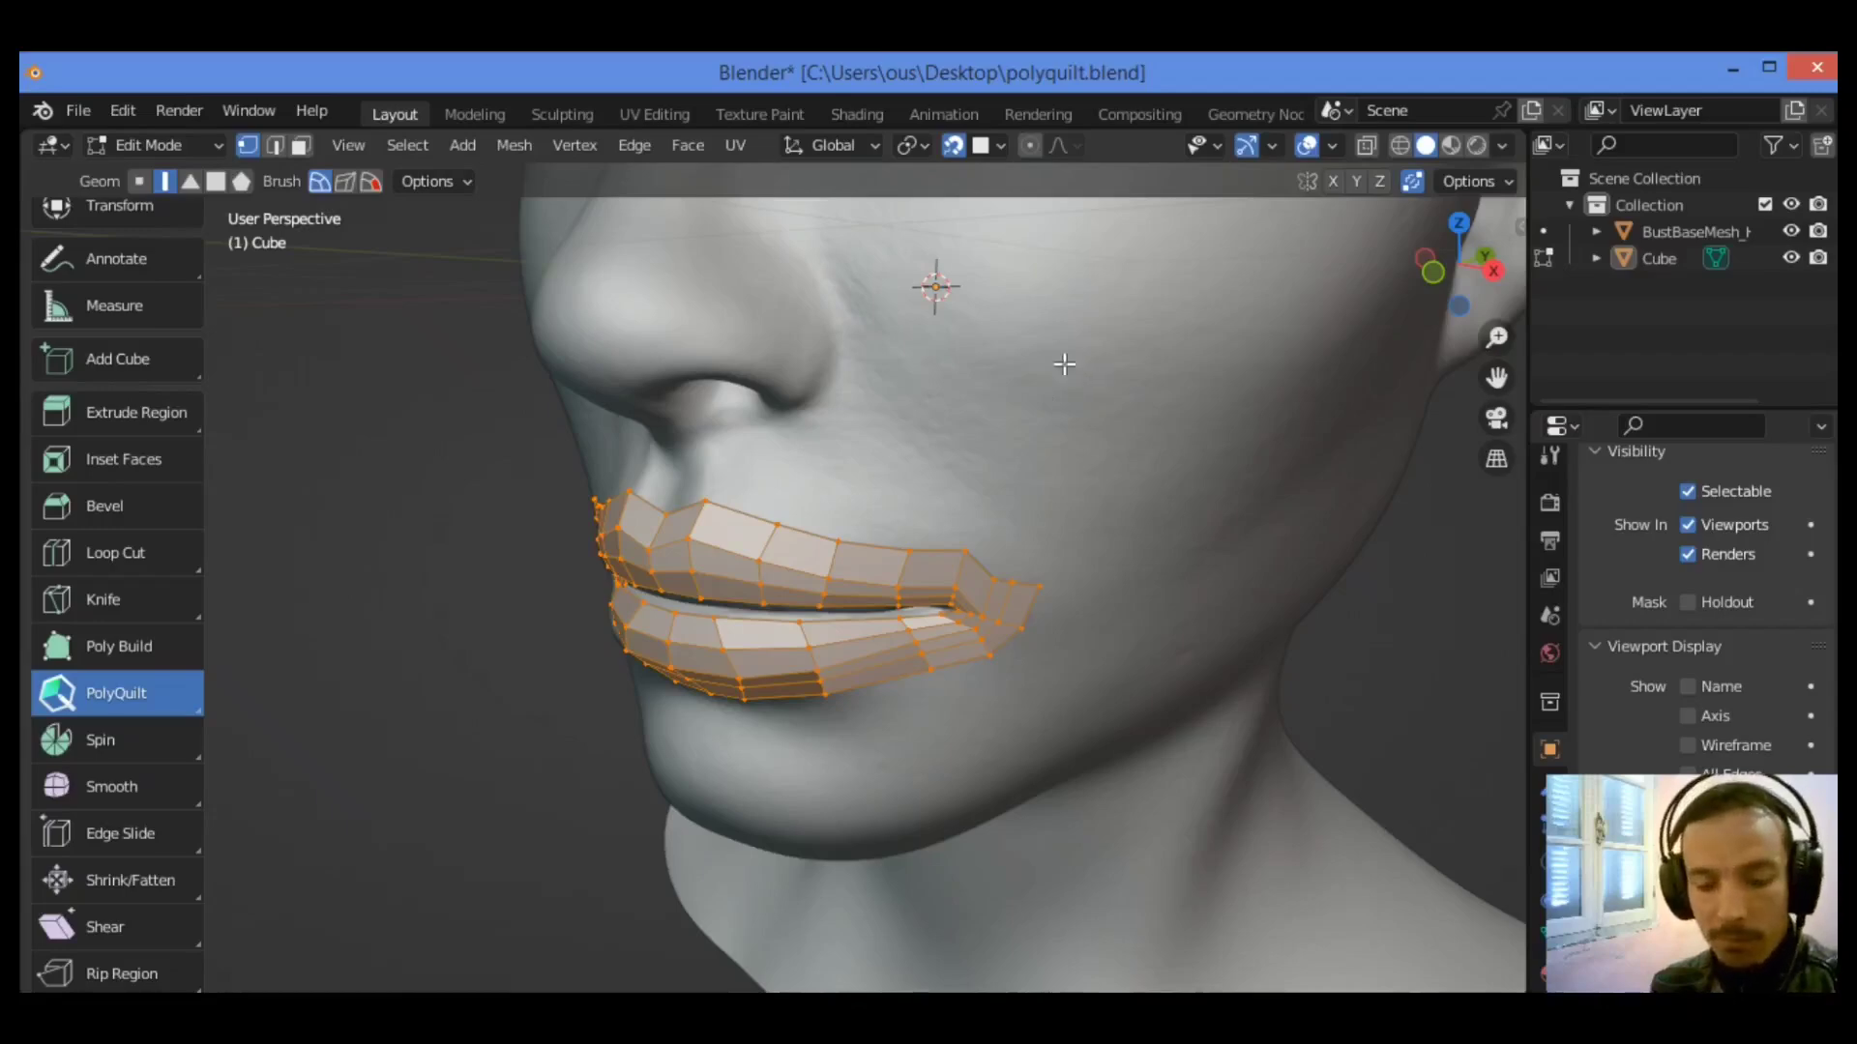
scroll(1064, 363, up, 2)
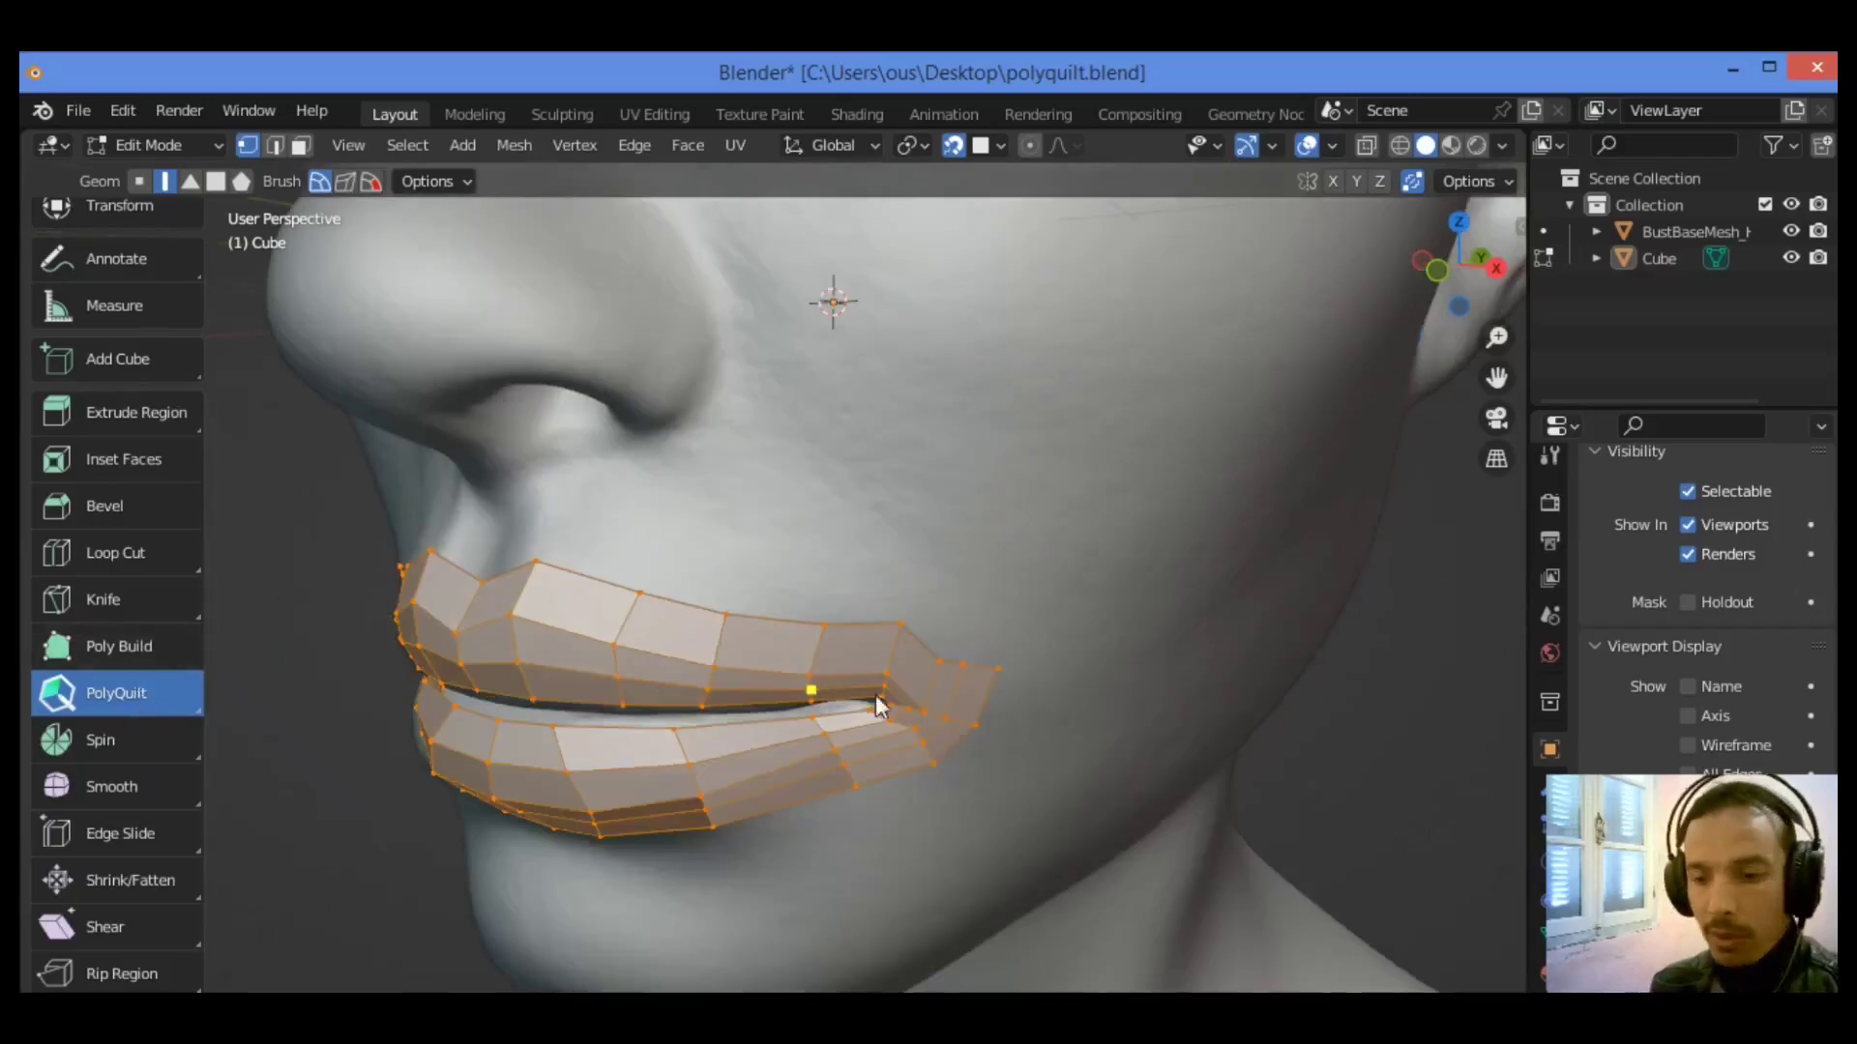
- Switch to PolyQuilt:Delete, remove elements at the upper lip's right corner, then undo the face deletion
drag(1496, 377, 1243, 541)
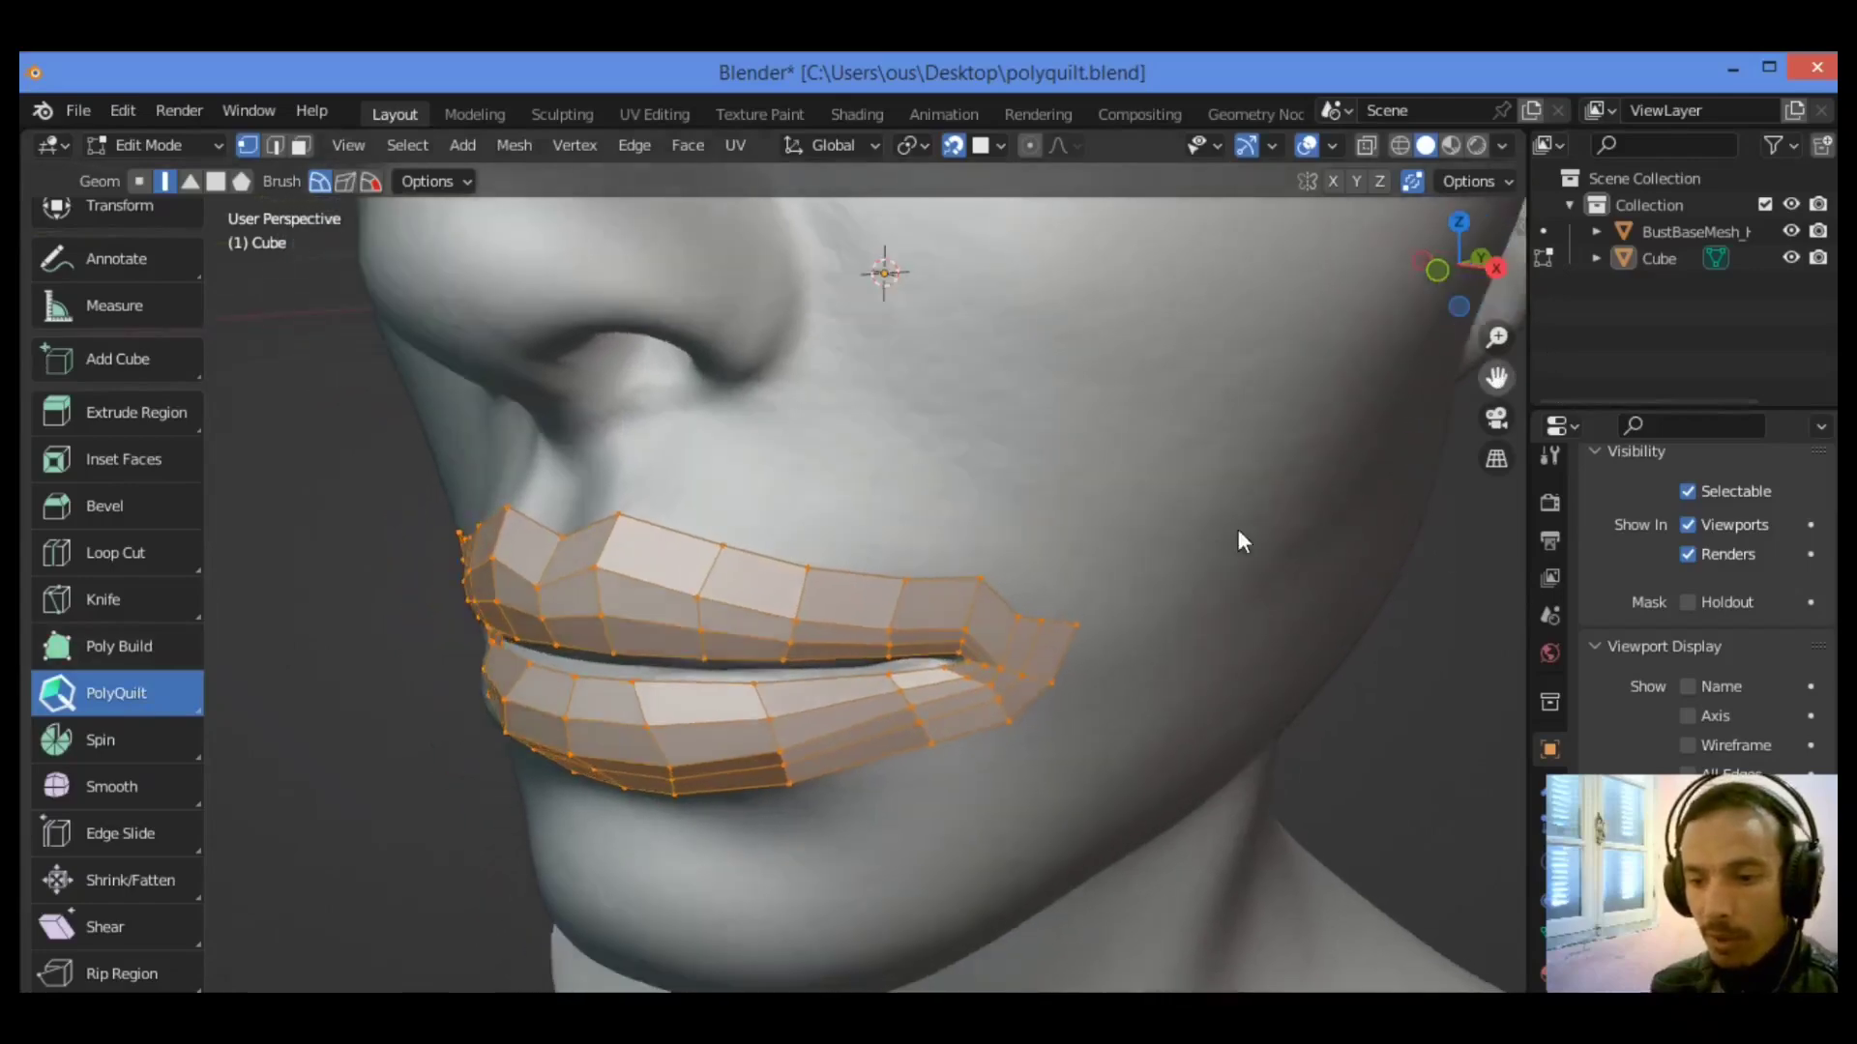
drag(141, 687, 171, 358)
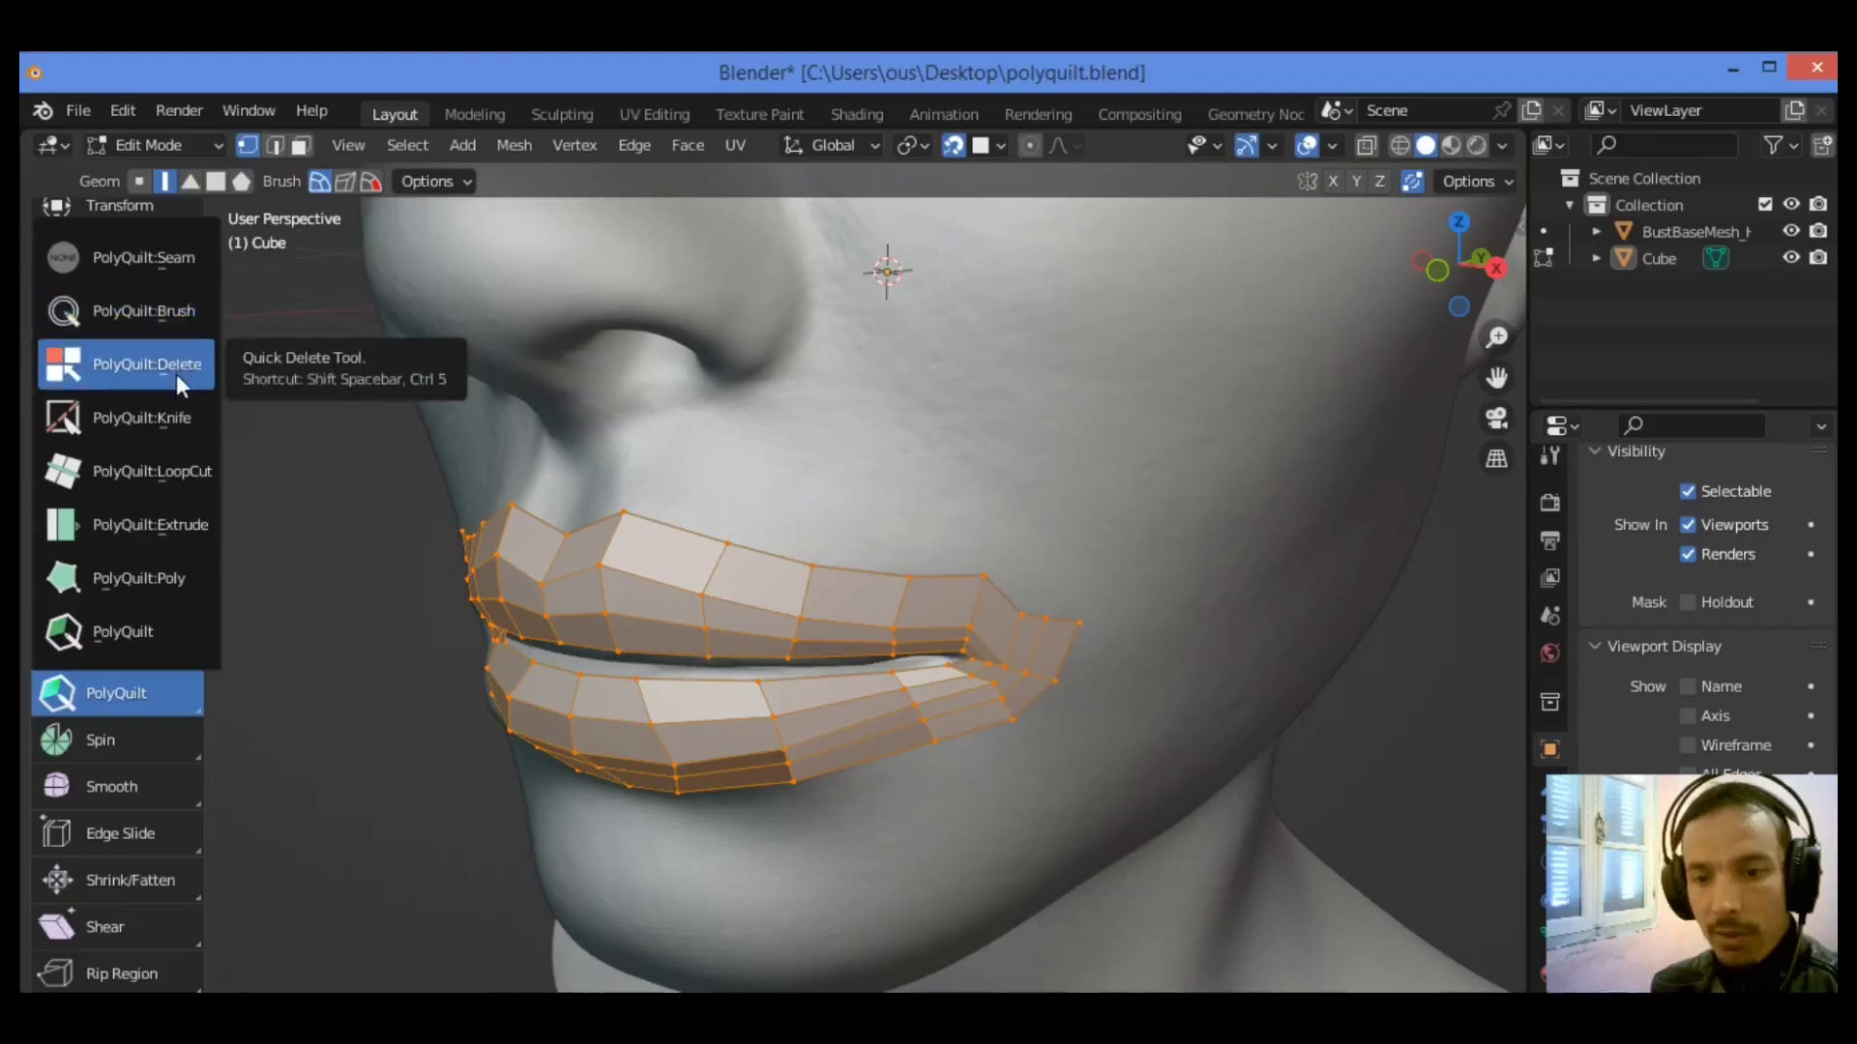
click(176, 373)
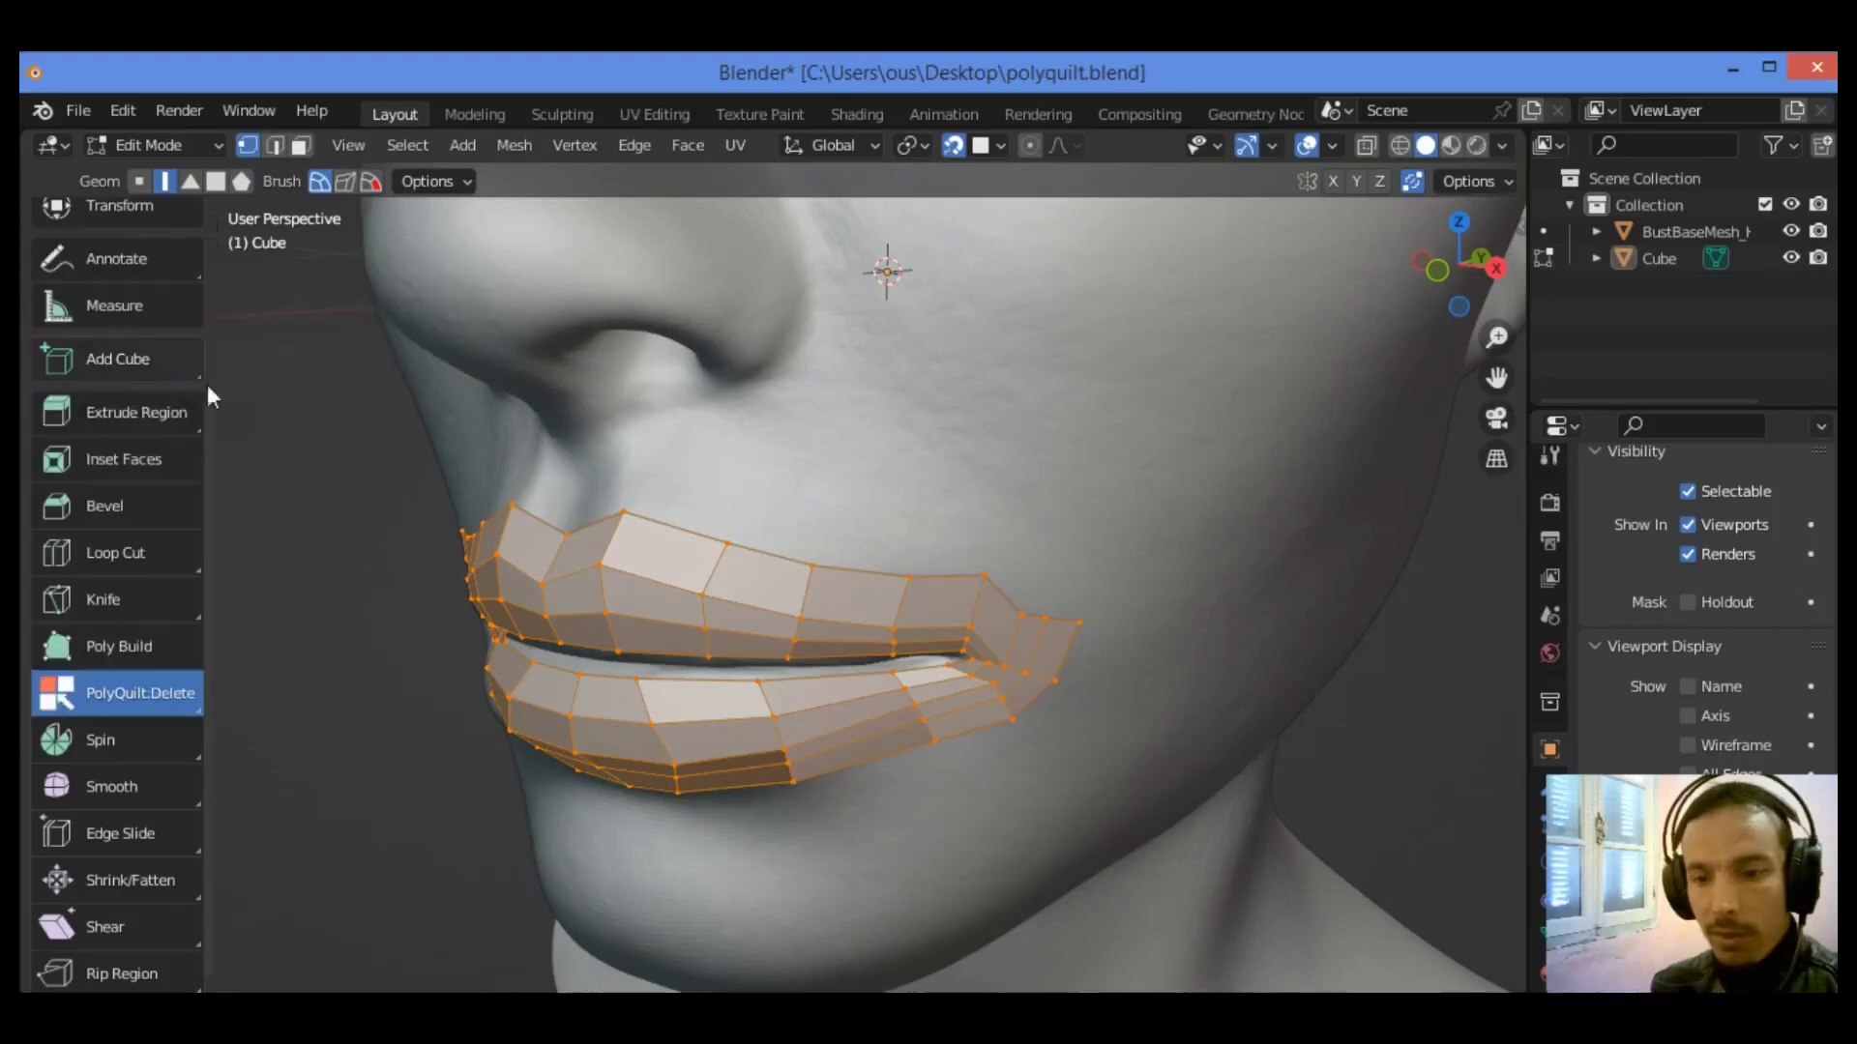
click(999, 569)
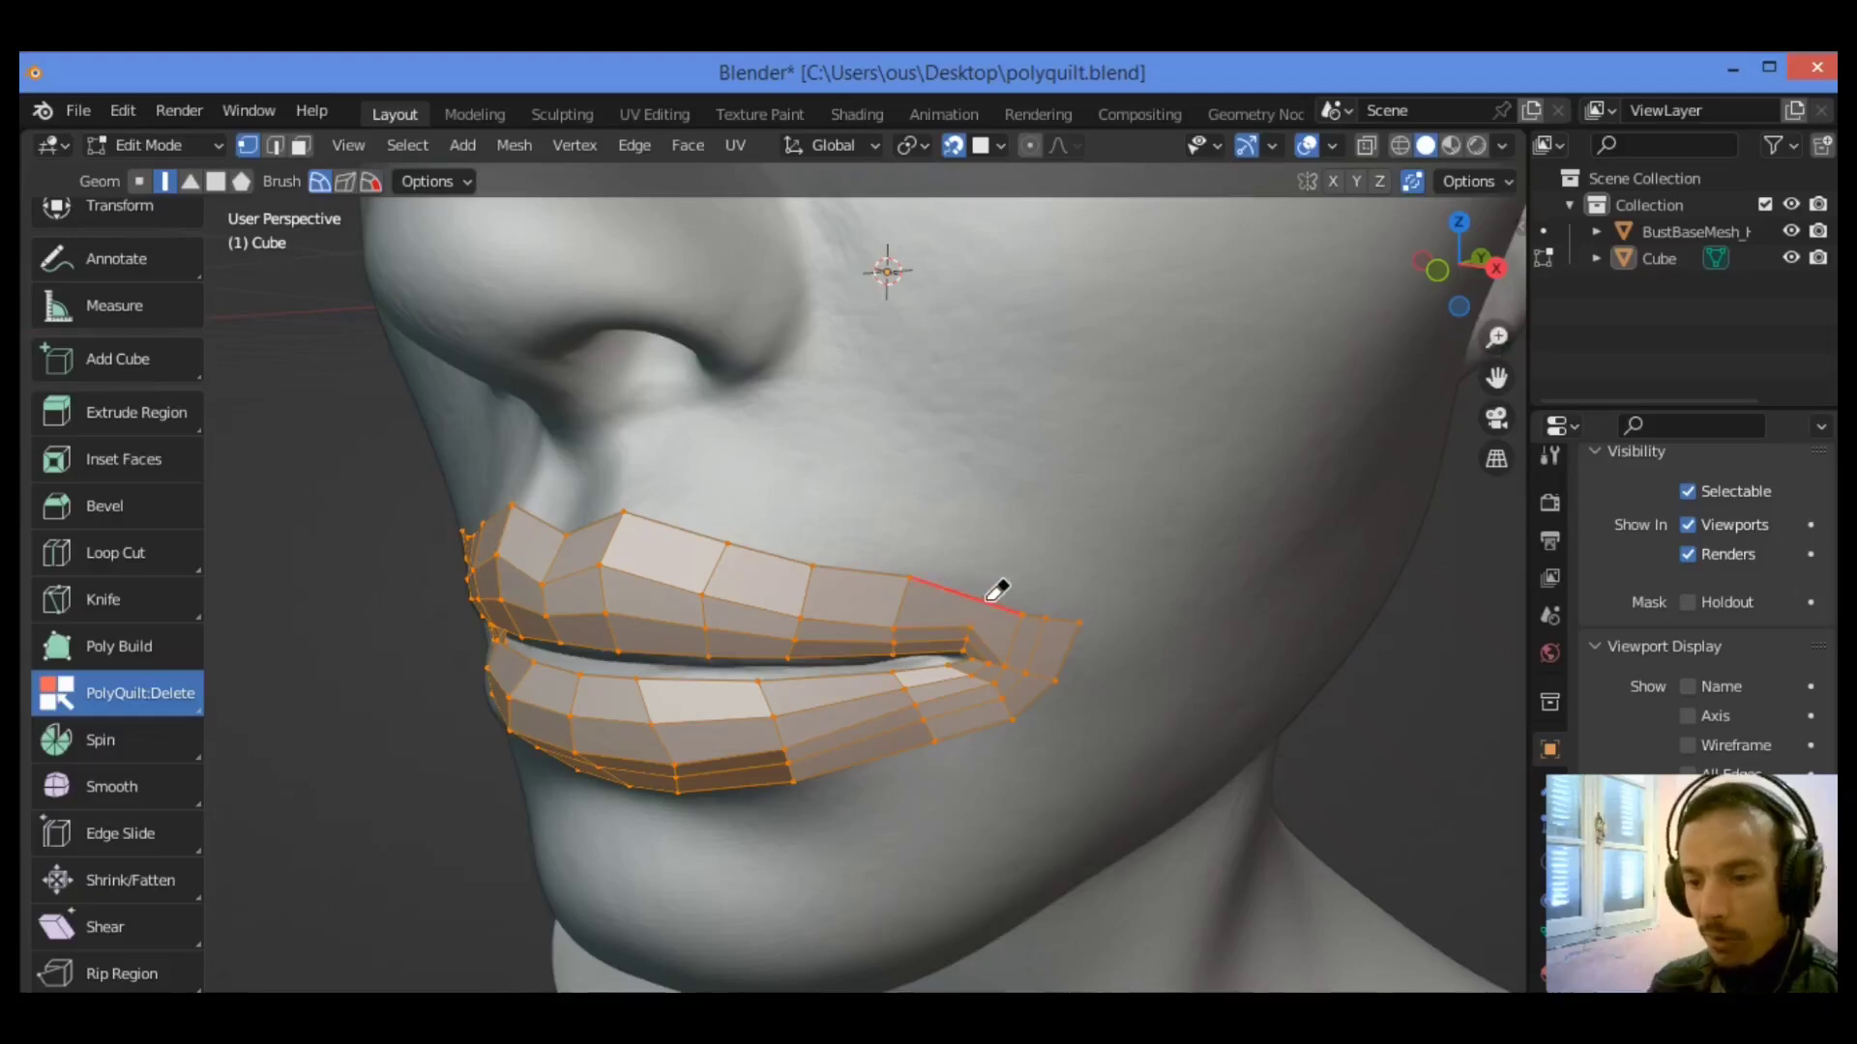
click(969, 594)
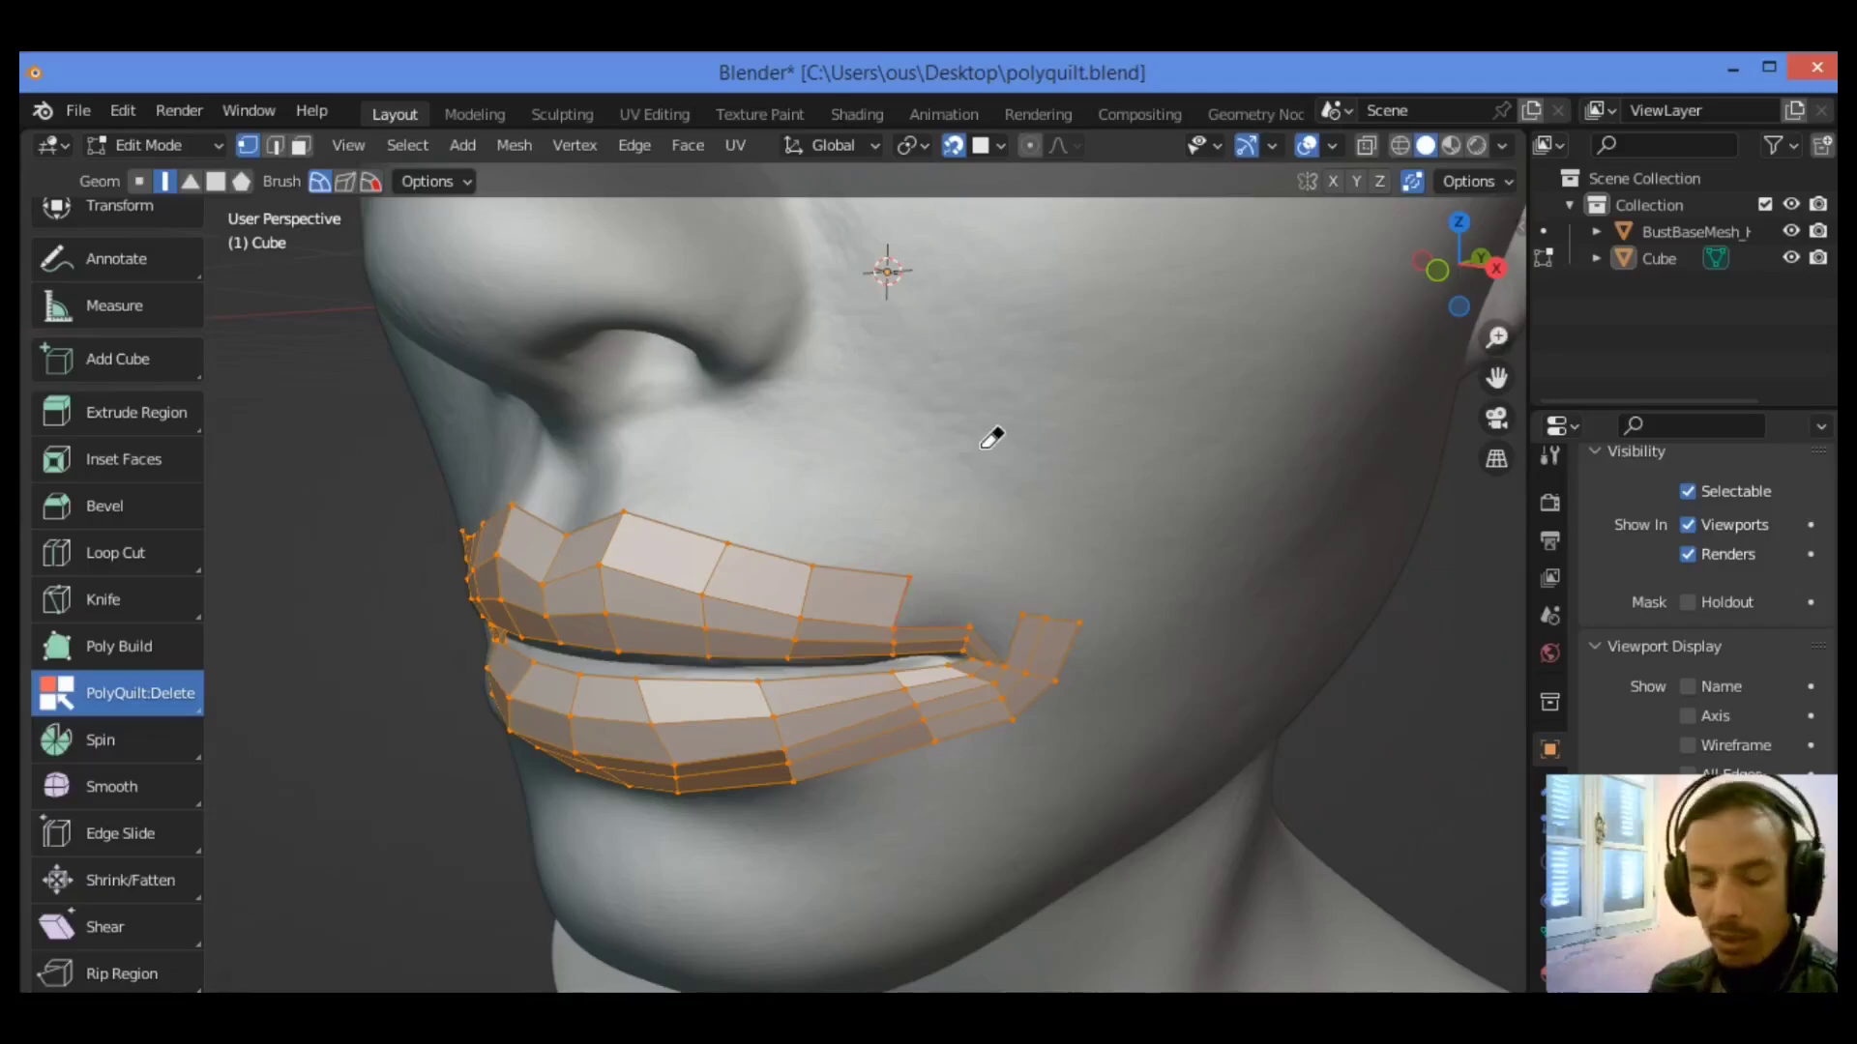
key(ctrl+z)
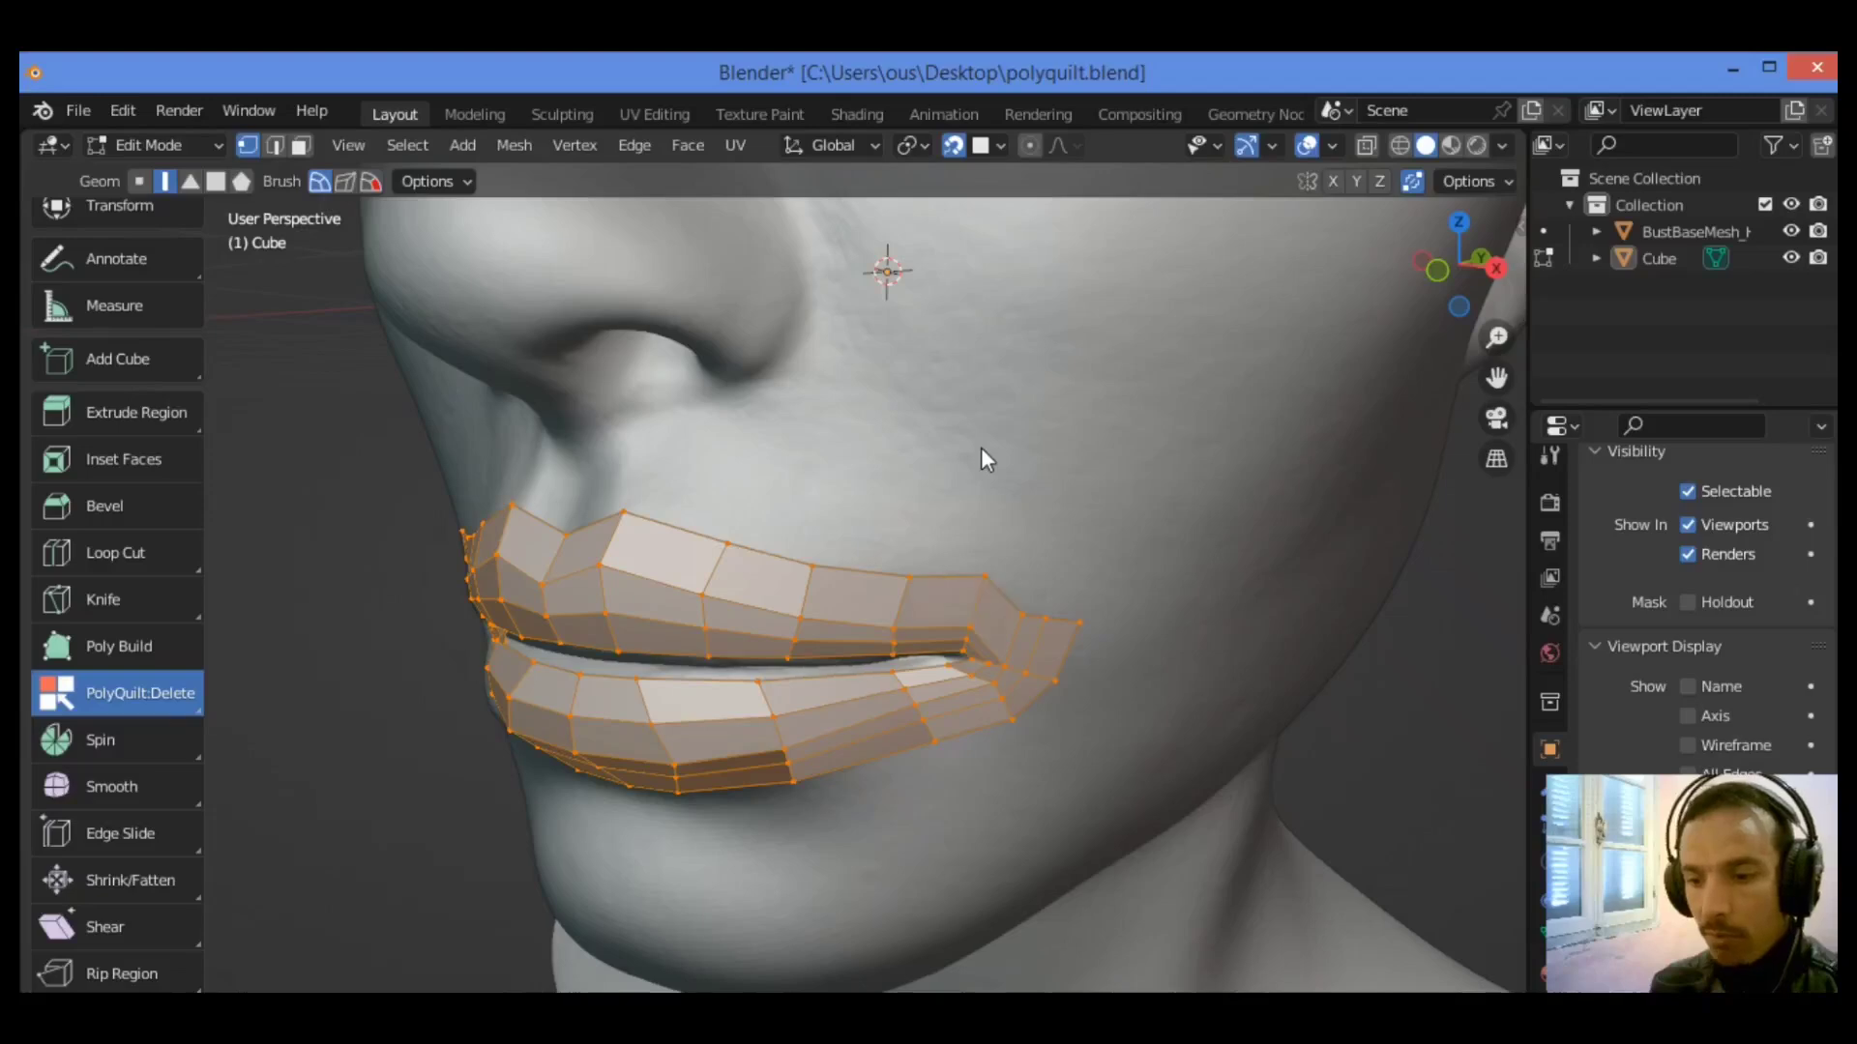
- Add an edge loop along the upper lip with PolyQuilt:LoopCut, then run a 0 m Inset Faces
click(114, 704)
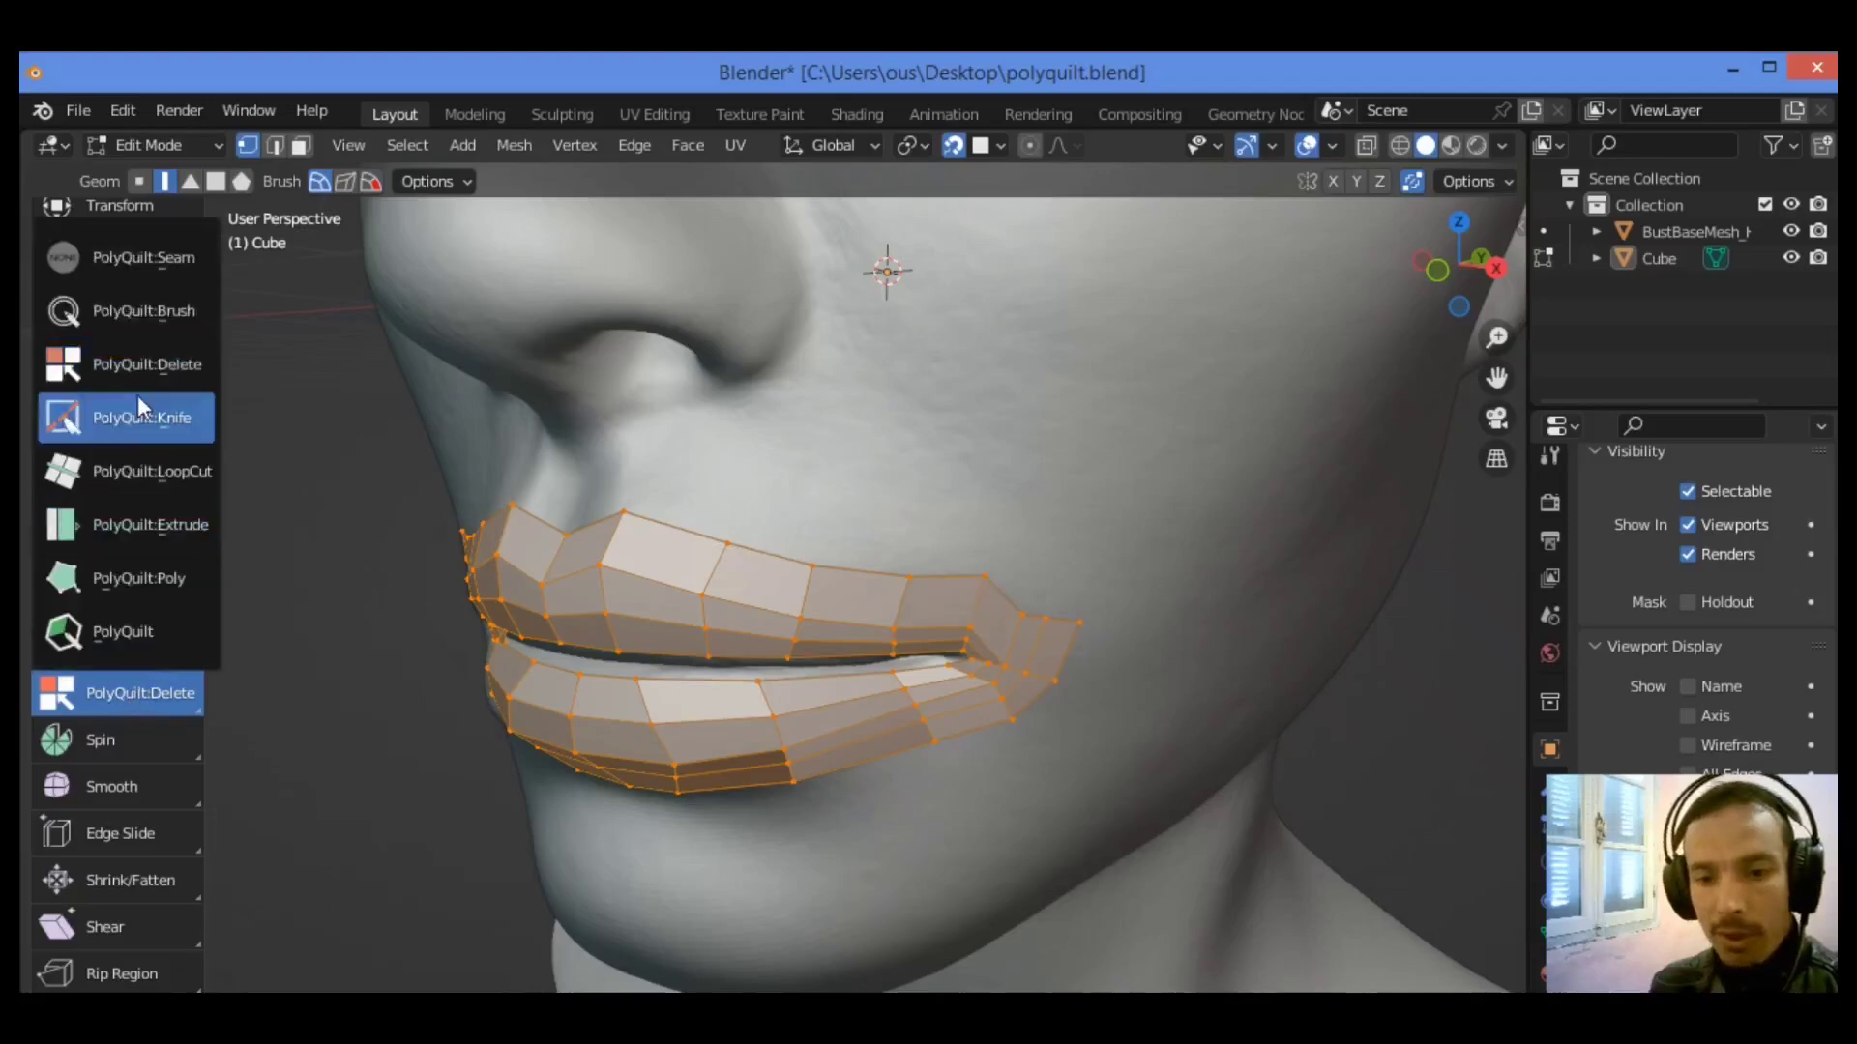
click(172, 469)
click(176, 459)
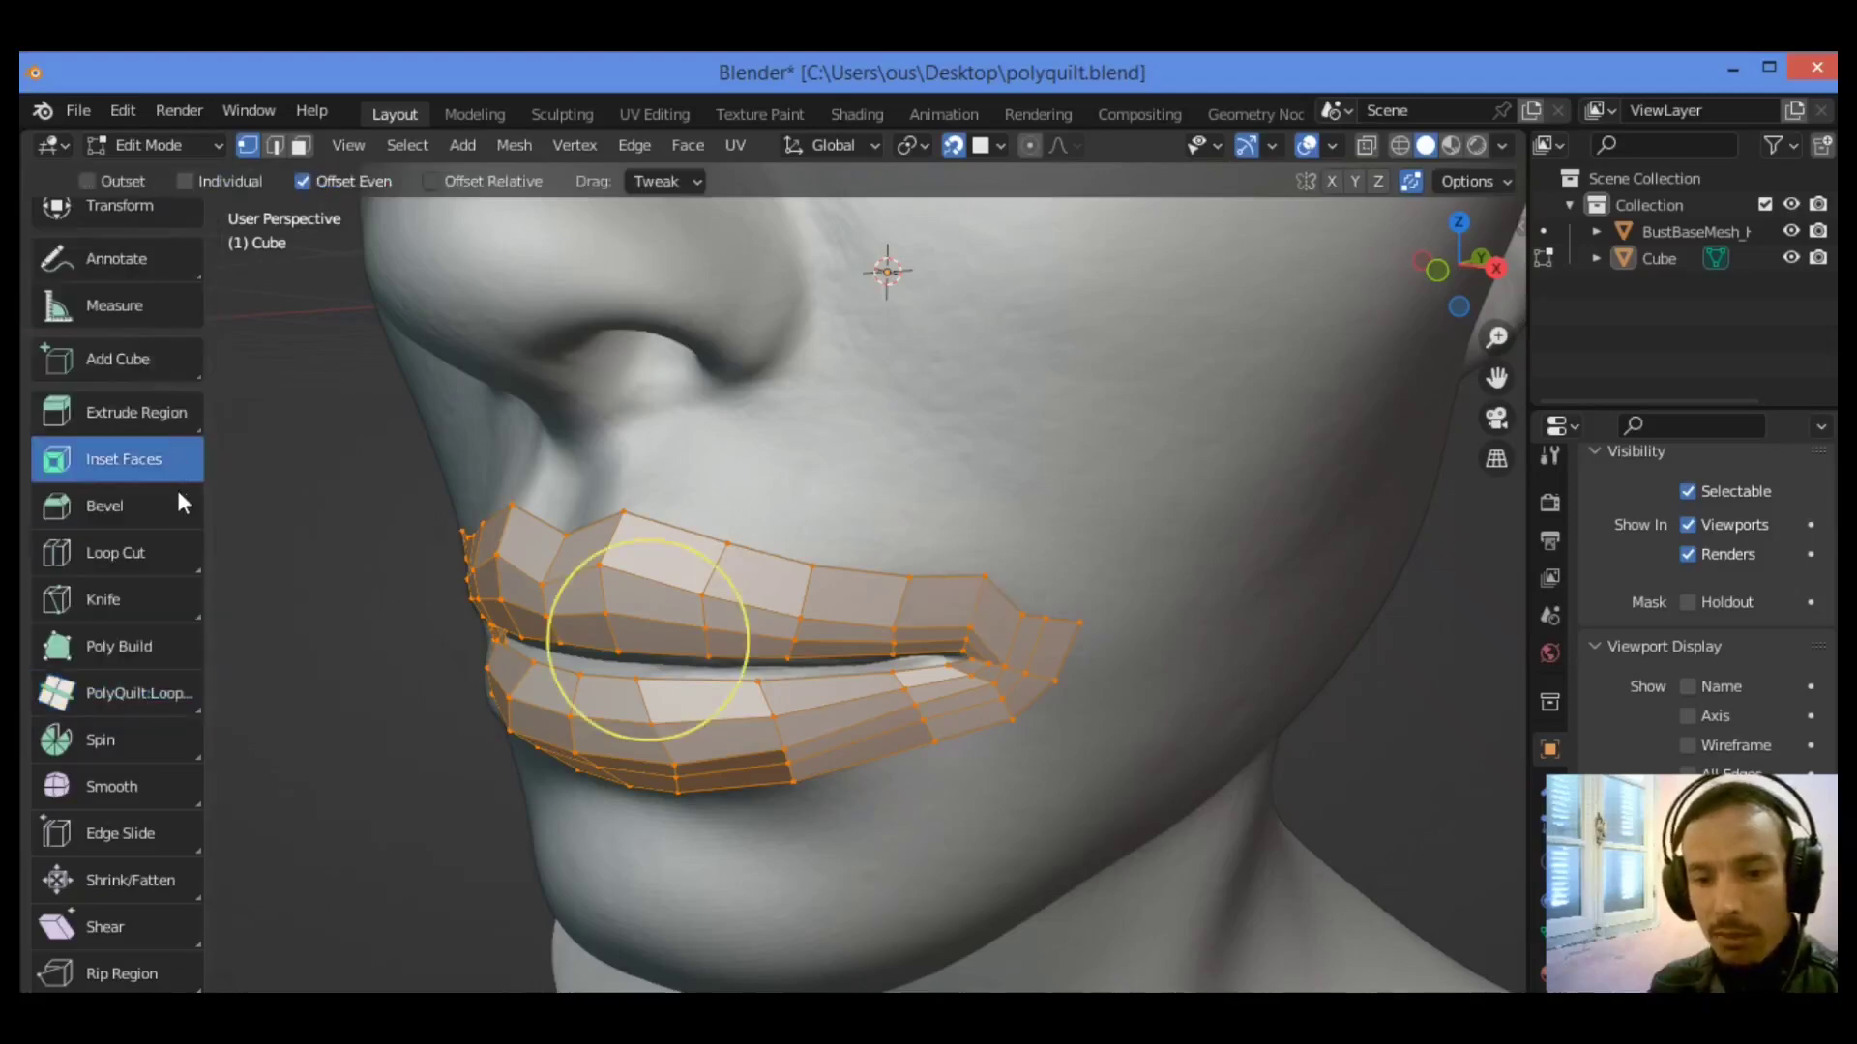
click(732, 619)
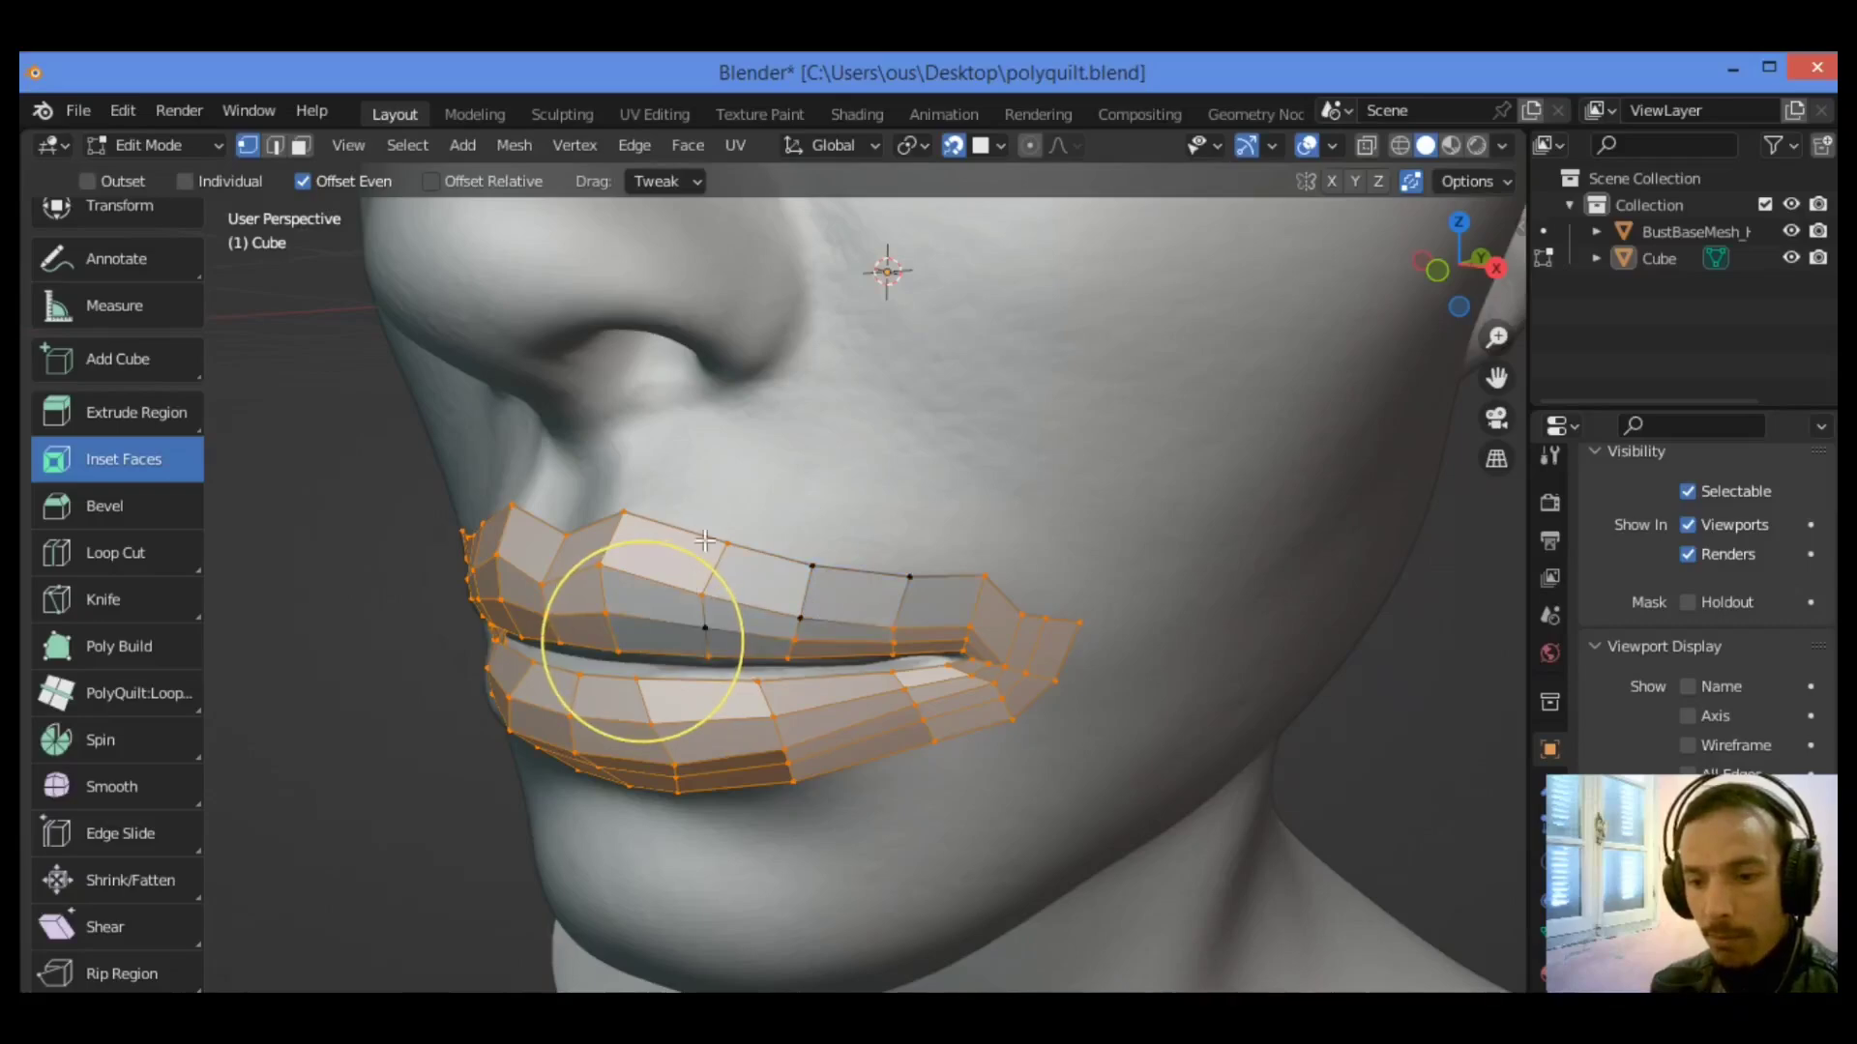
drag(708, 538, 957, 519)
click(298, 665)
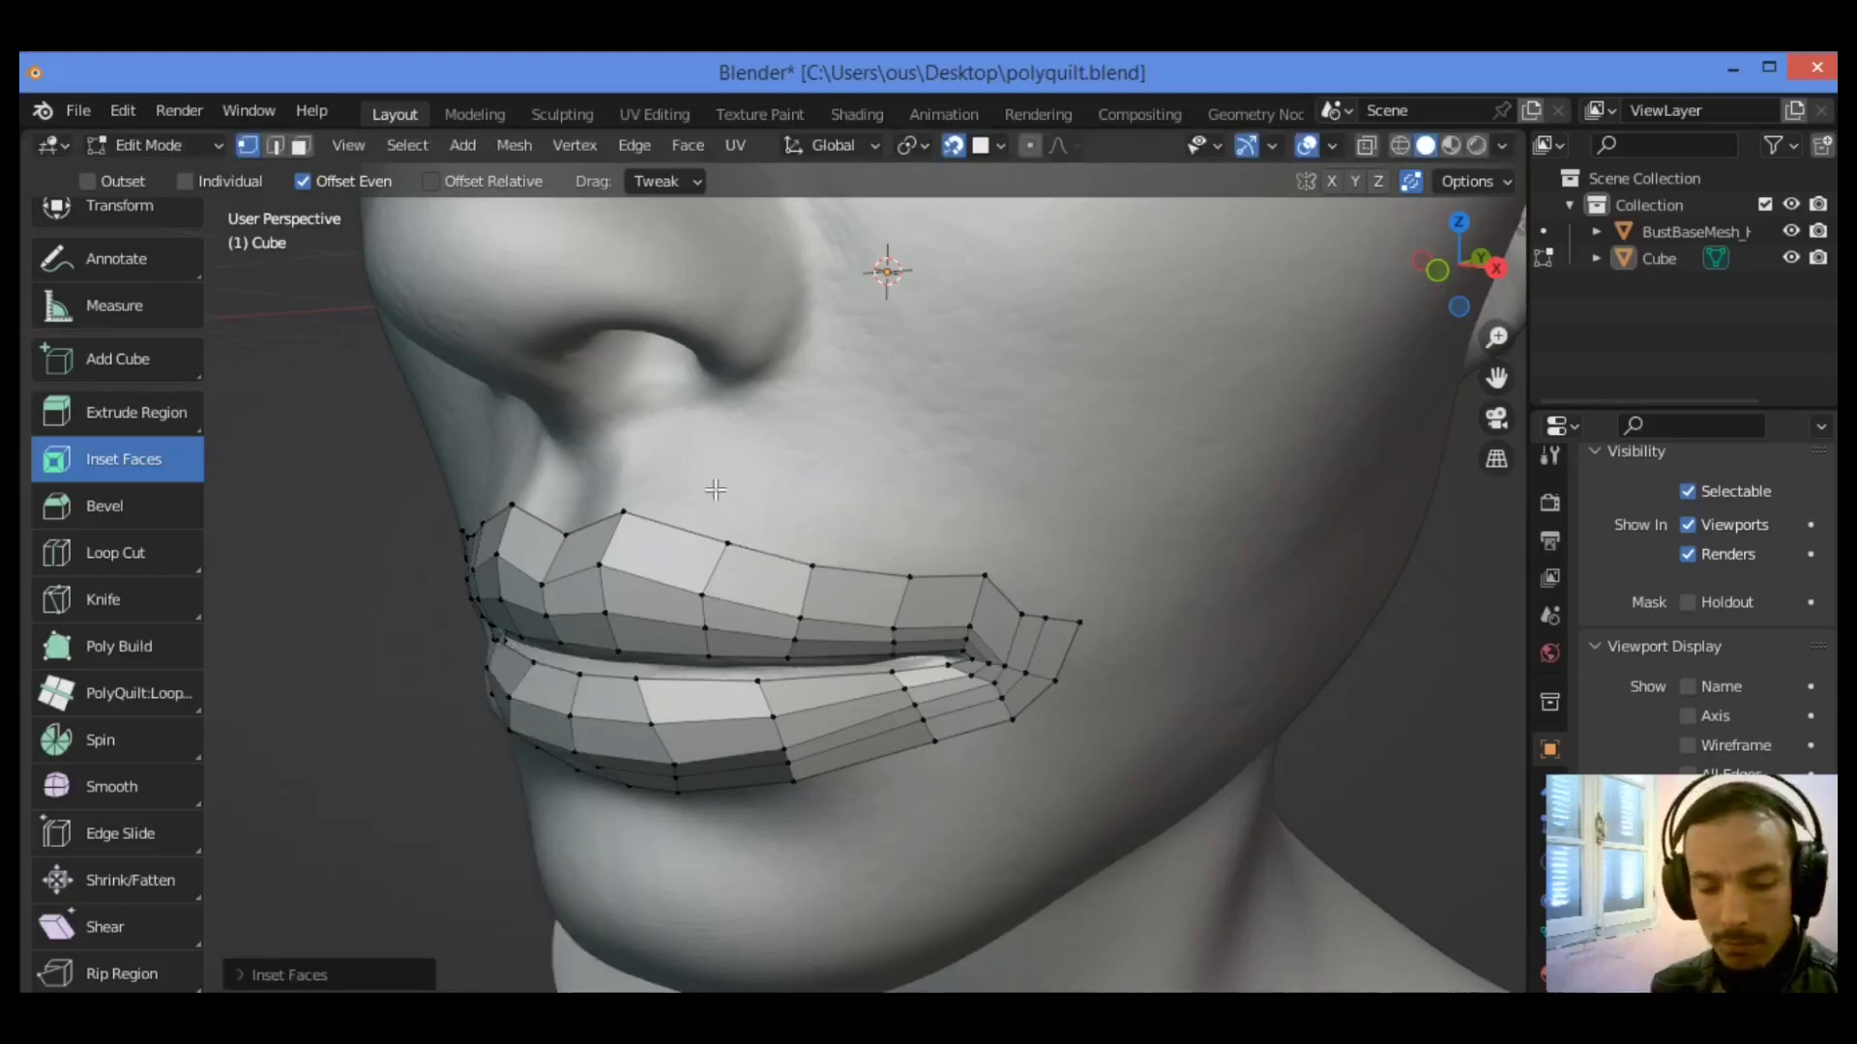
- Make PolyQuilt:Brush the active tool via Shift+Space, with the pointer over the lip mesh
key(shift+space)
middle_drag(716, 490, 1202, 548)
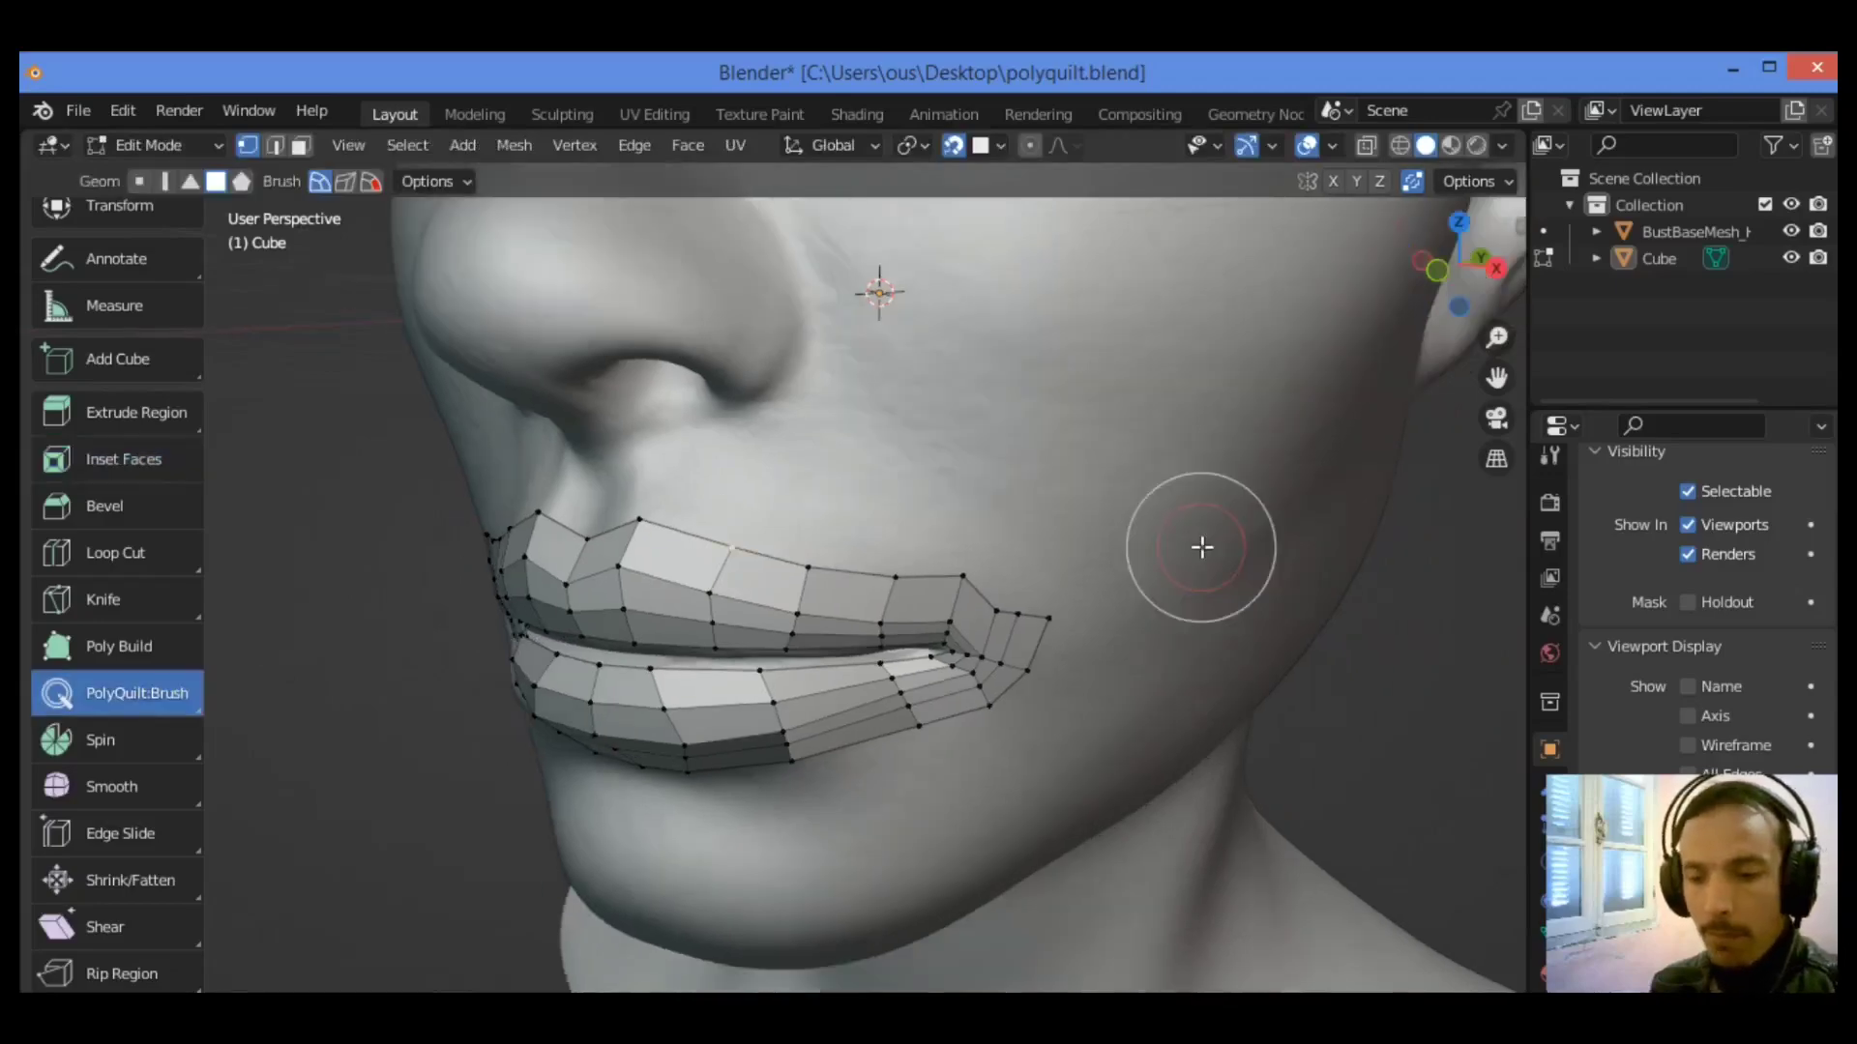